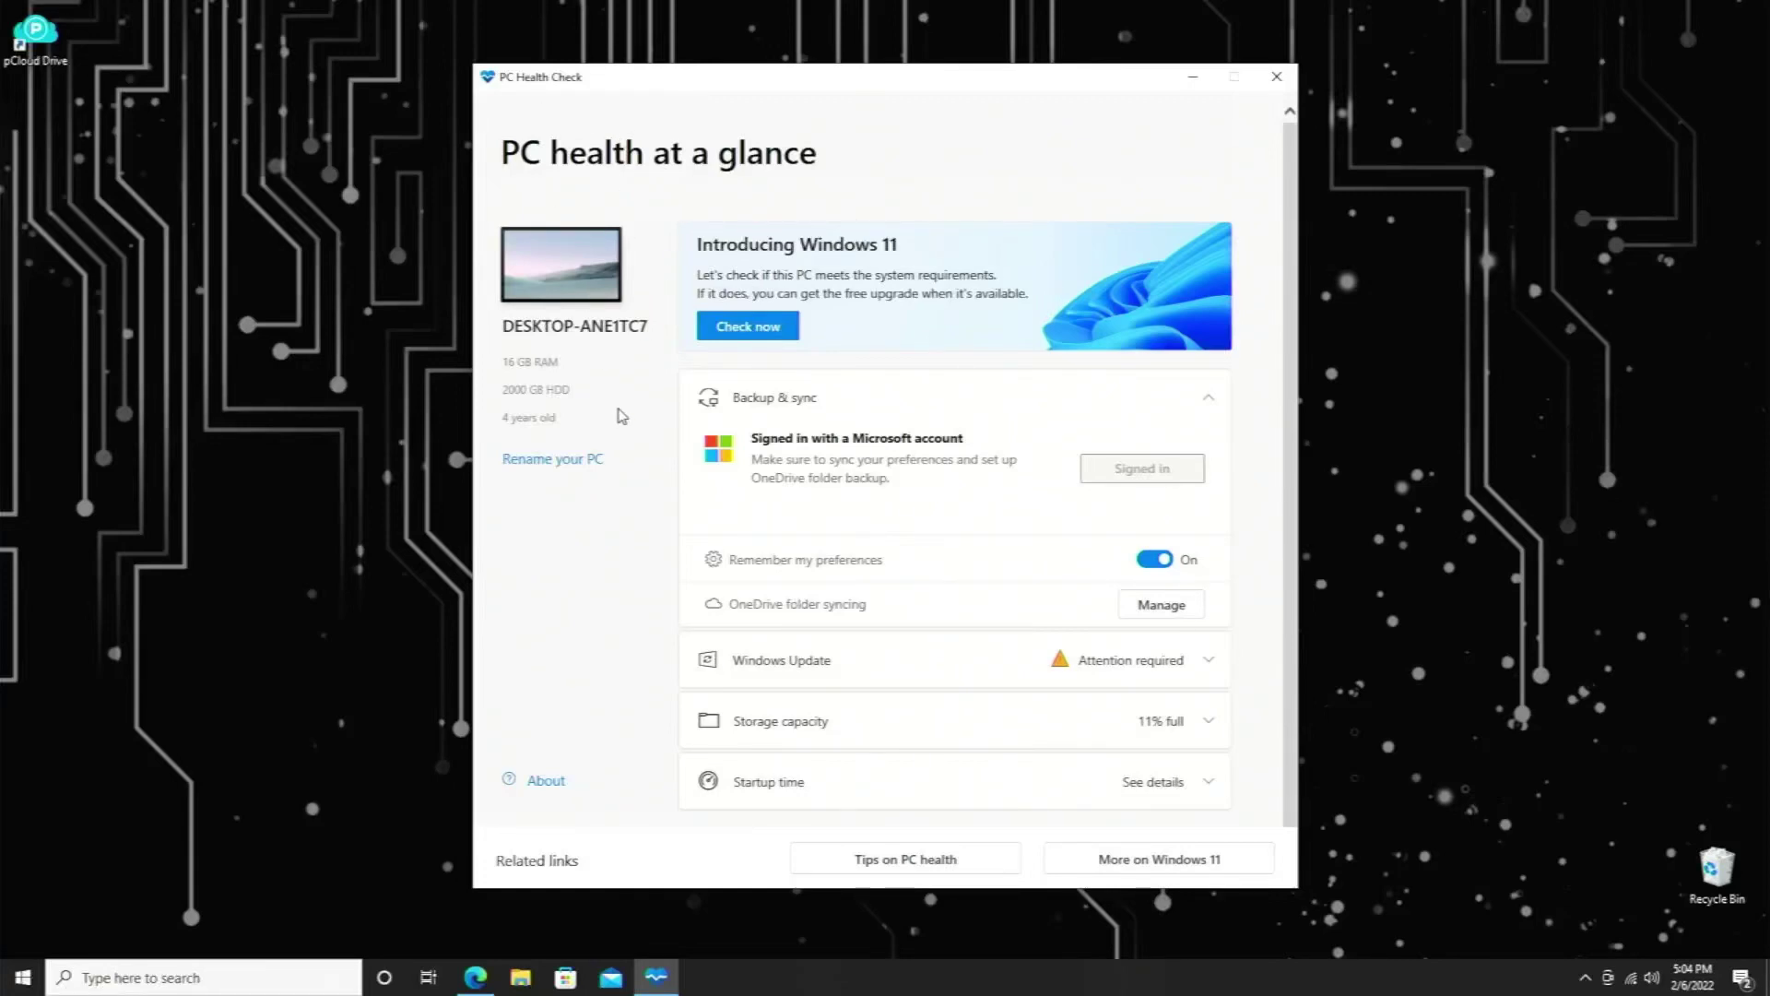
- Check whether this PC can run Windows 11 from the Introducing Windows 11 banner
click(777, 341)
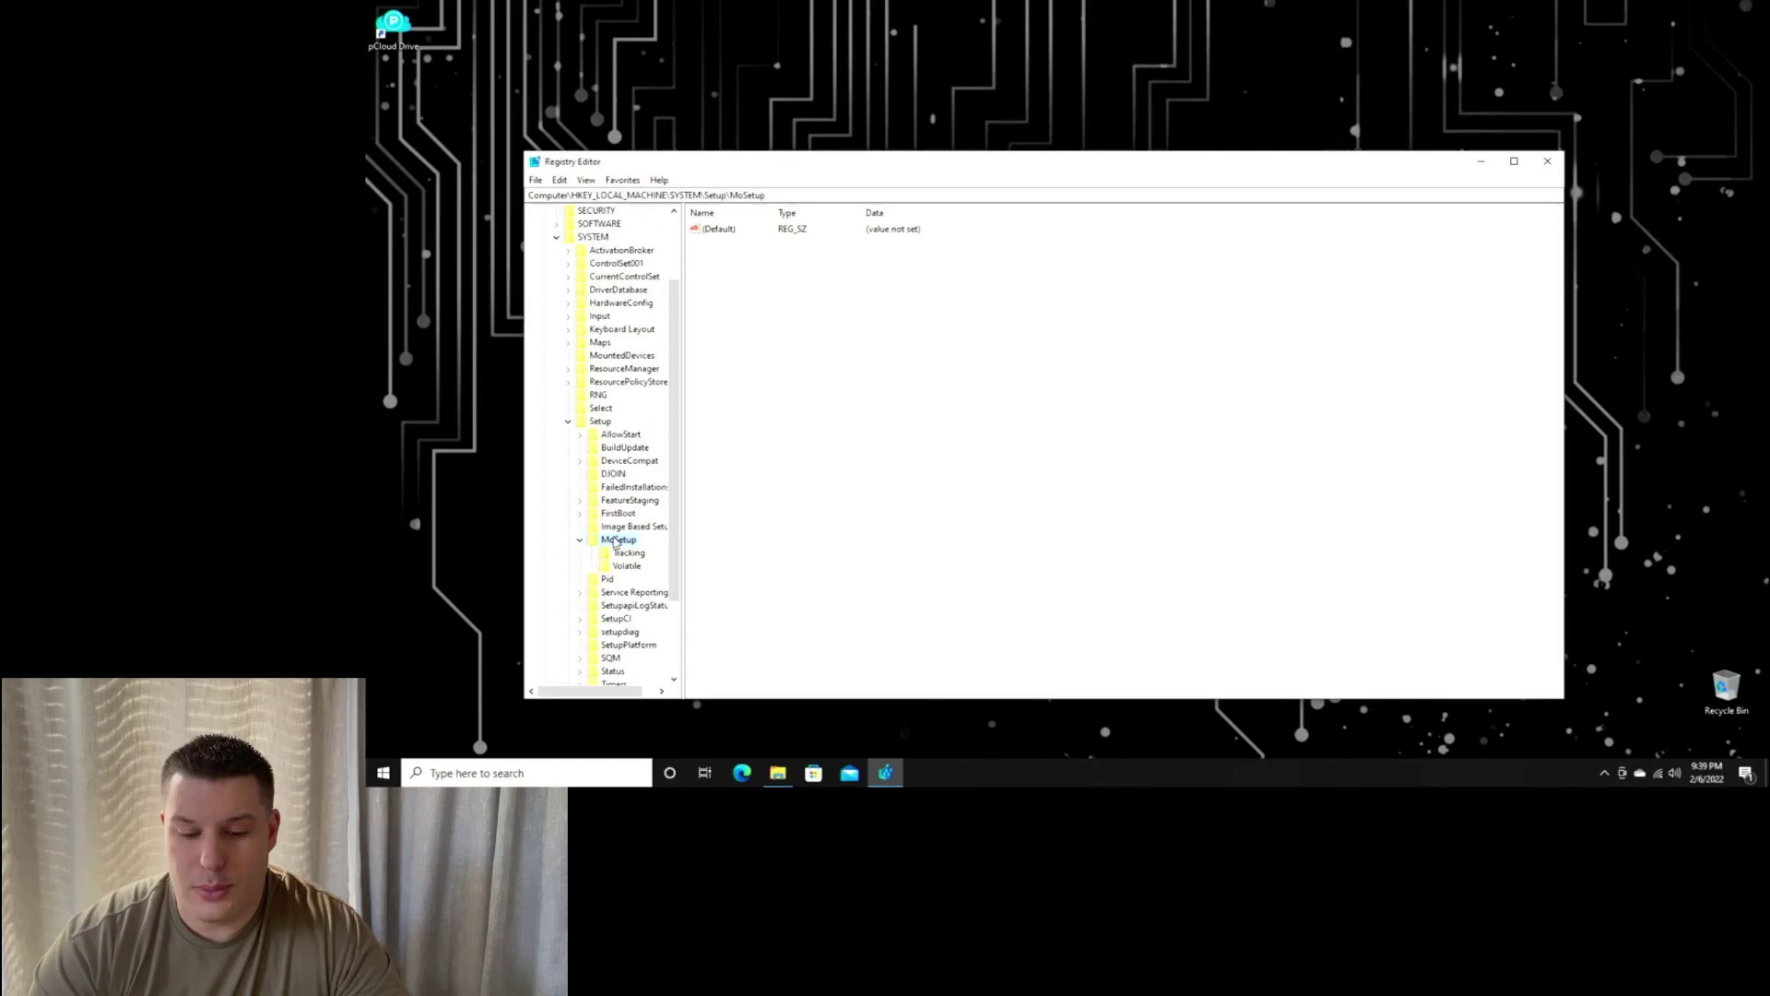
- Create the DWORD AllowUpgradesWithUnsupportedTPMOrCPU under MoSetup and open it to enter data 1
right_click(731, 265)
mouse_move(784, 267)
click(867, 320)
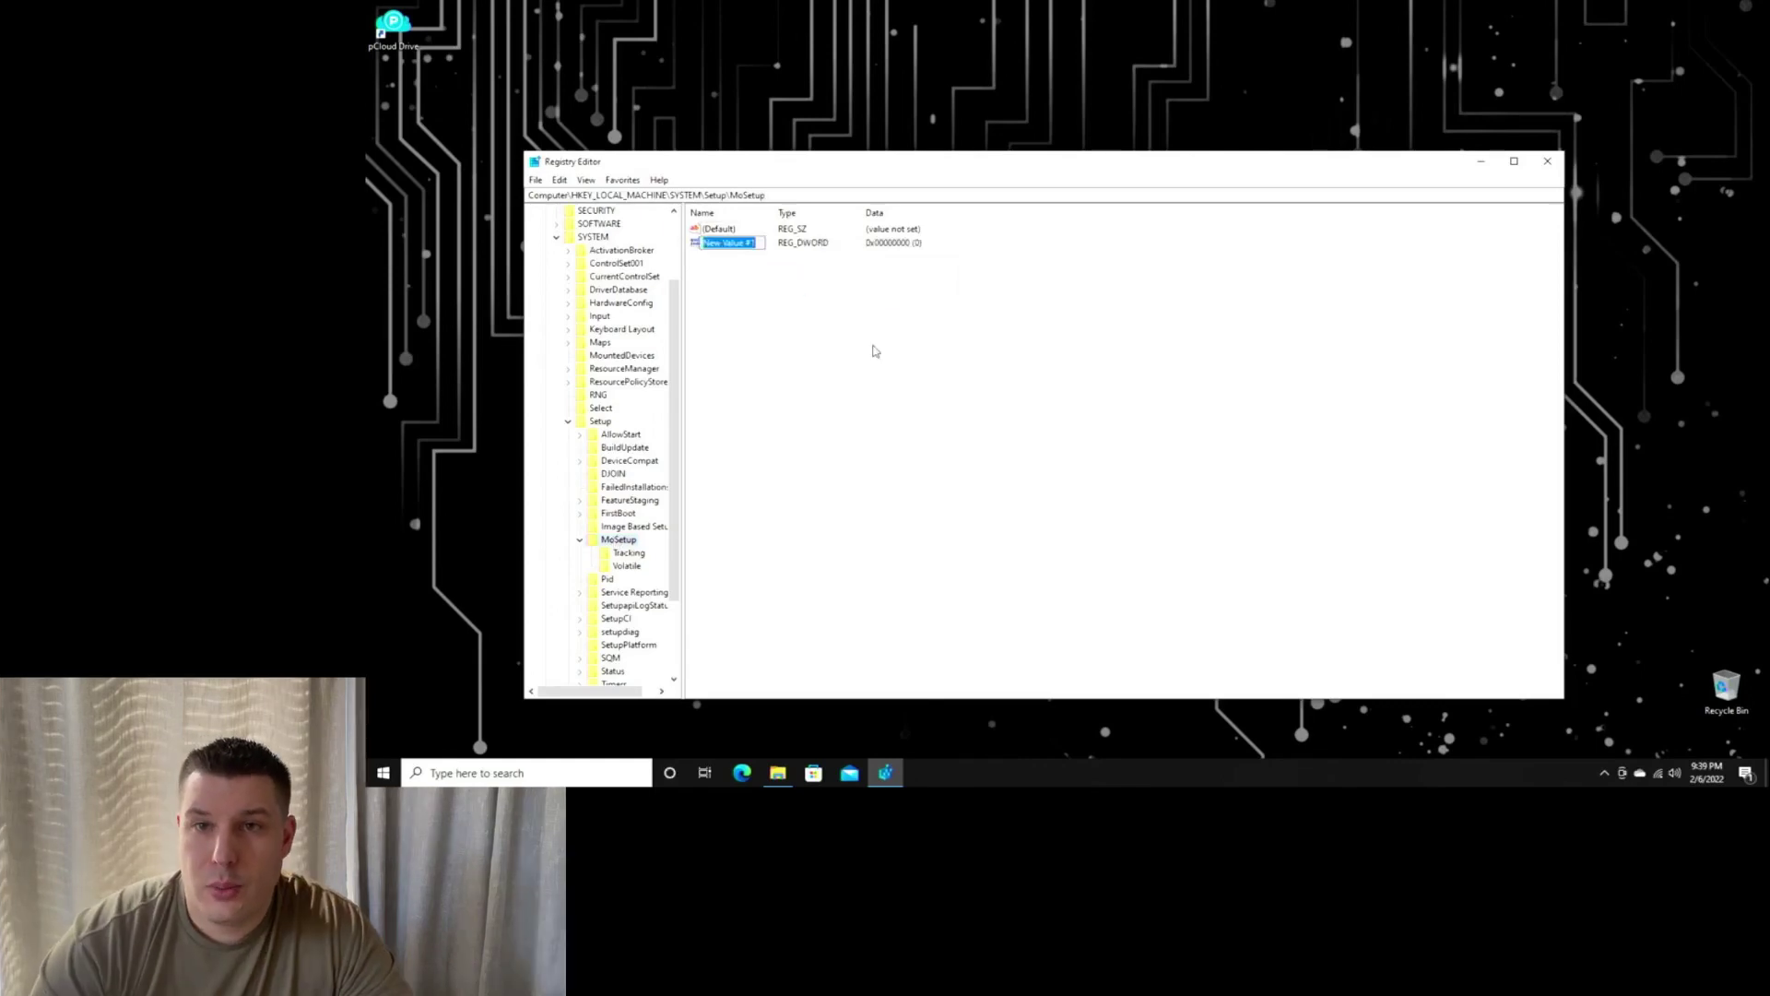
text(AllowUpgradesWithUns)
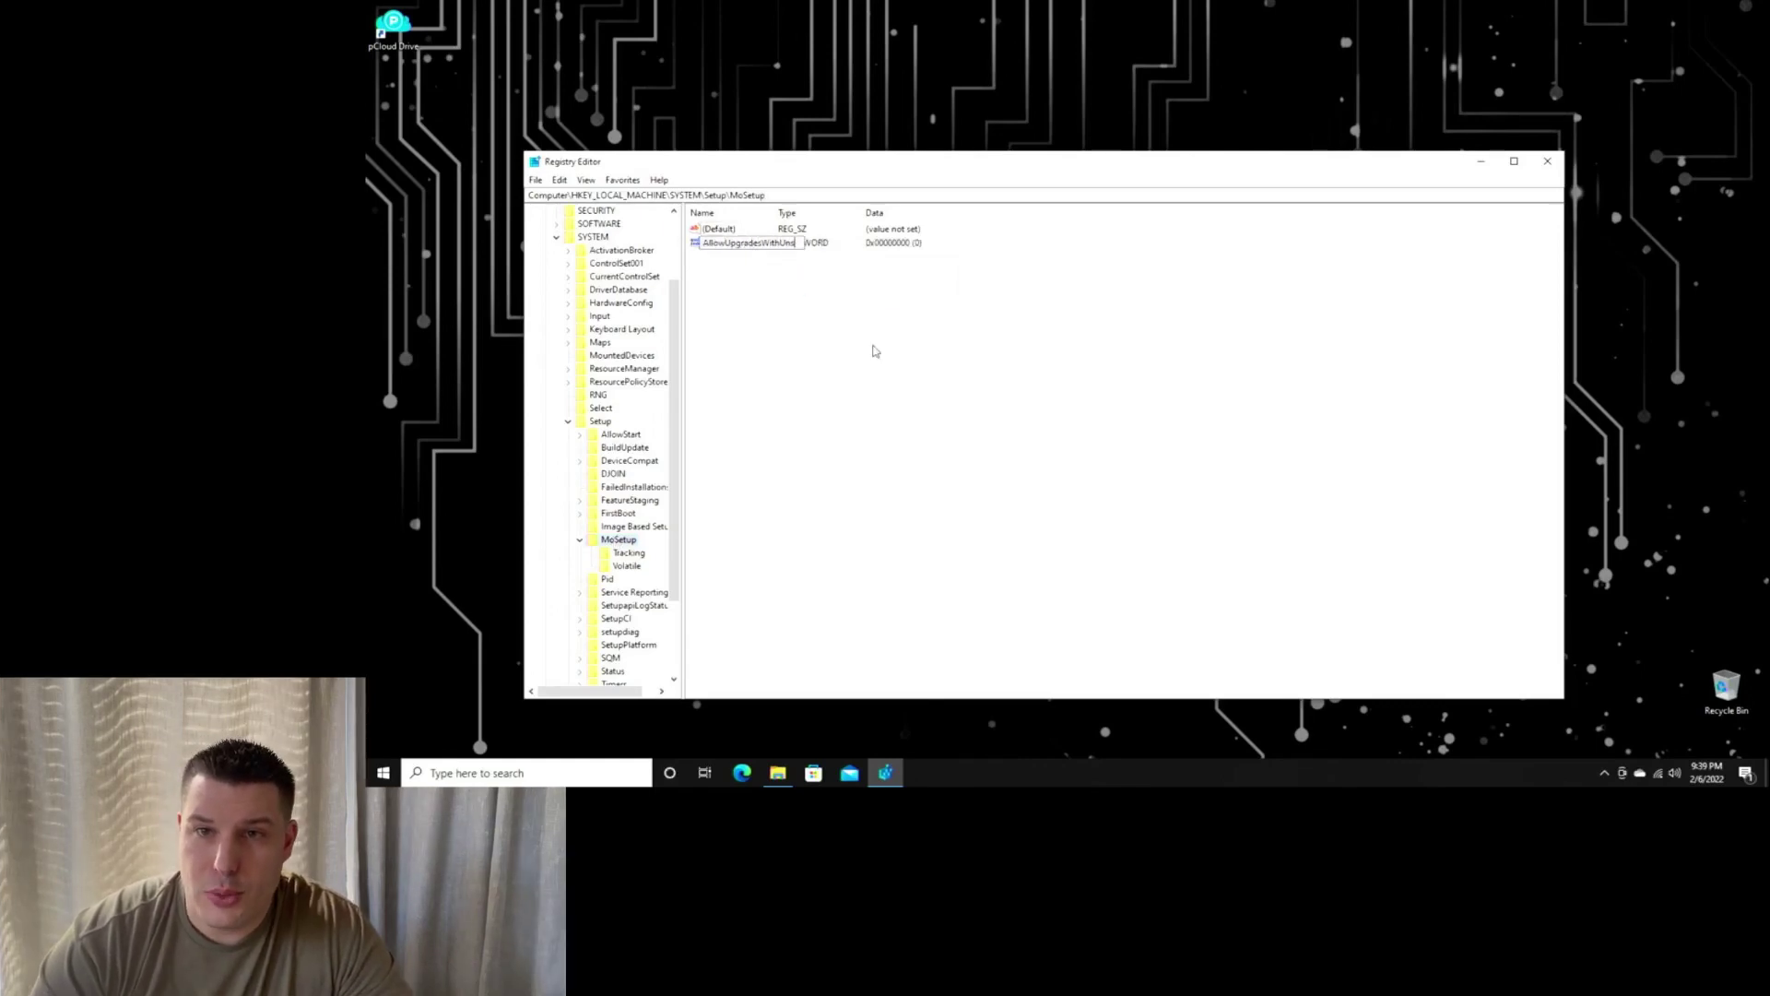
text(upportedTPMOrCPU)
key(Return)
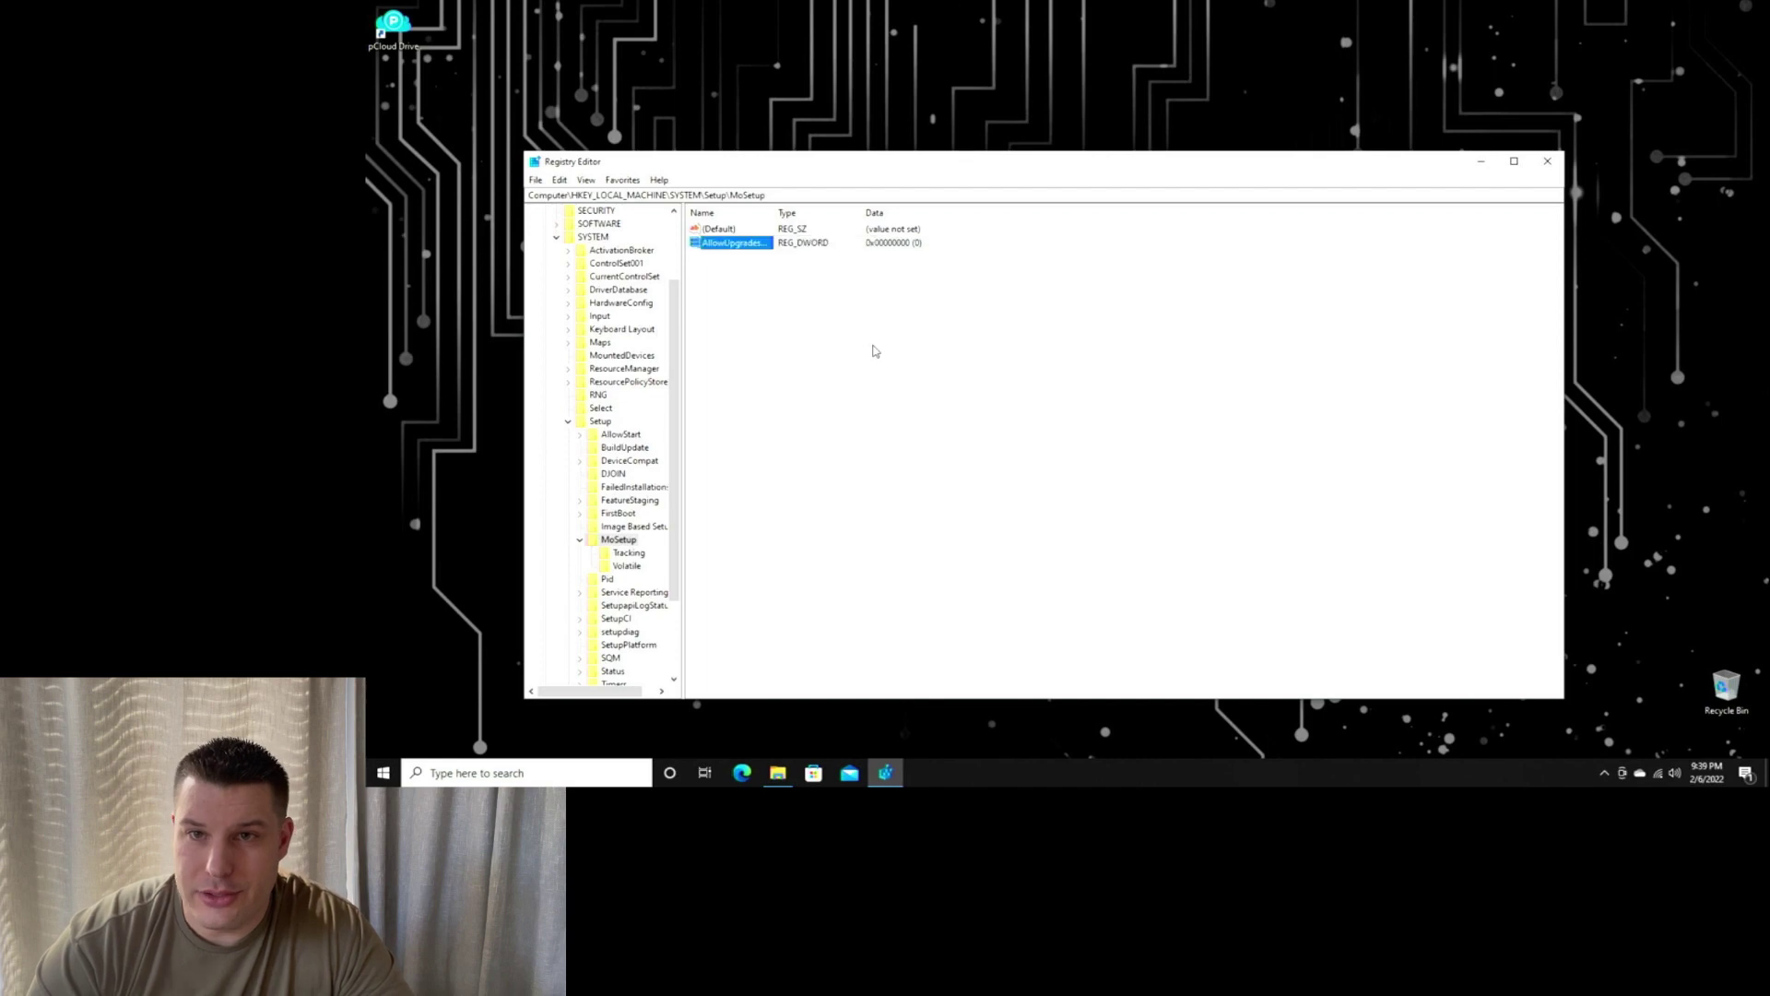
double_click(752, 244)
key(BackSpace)
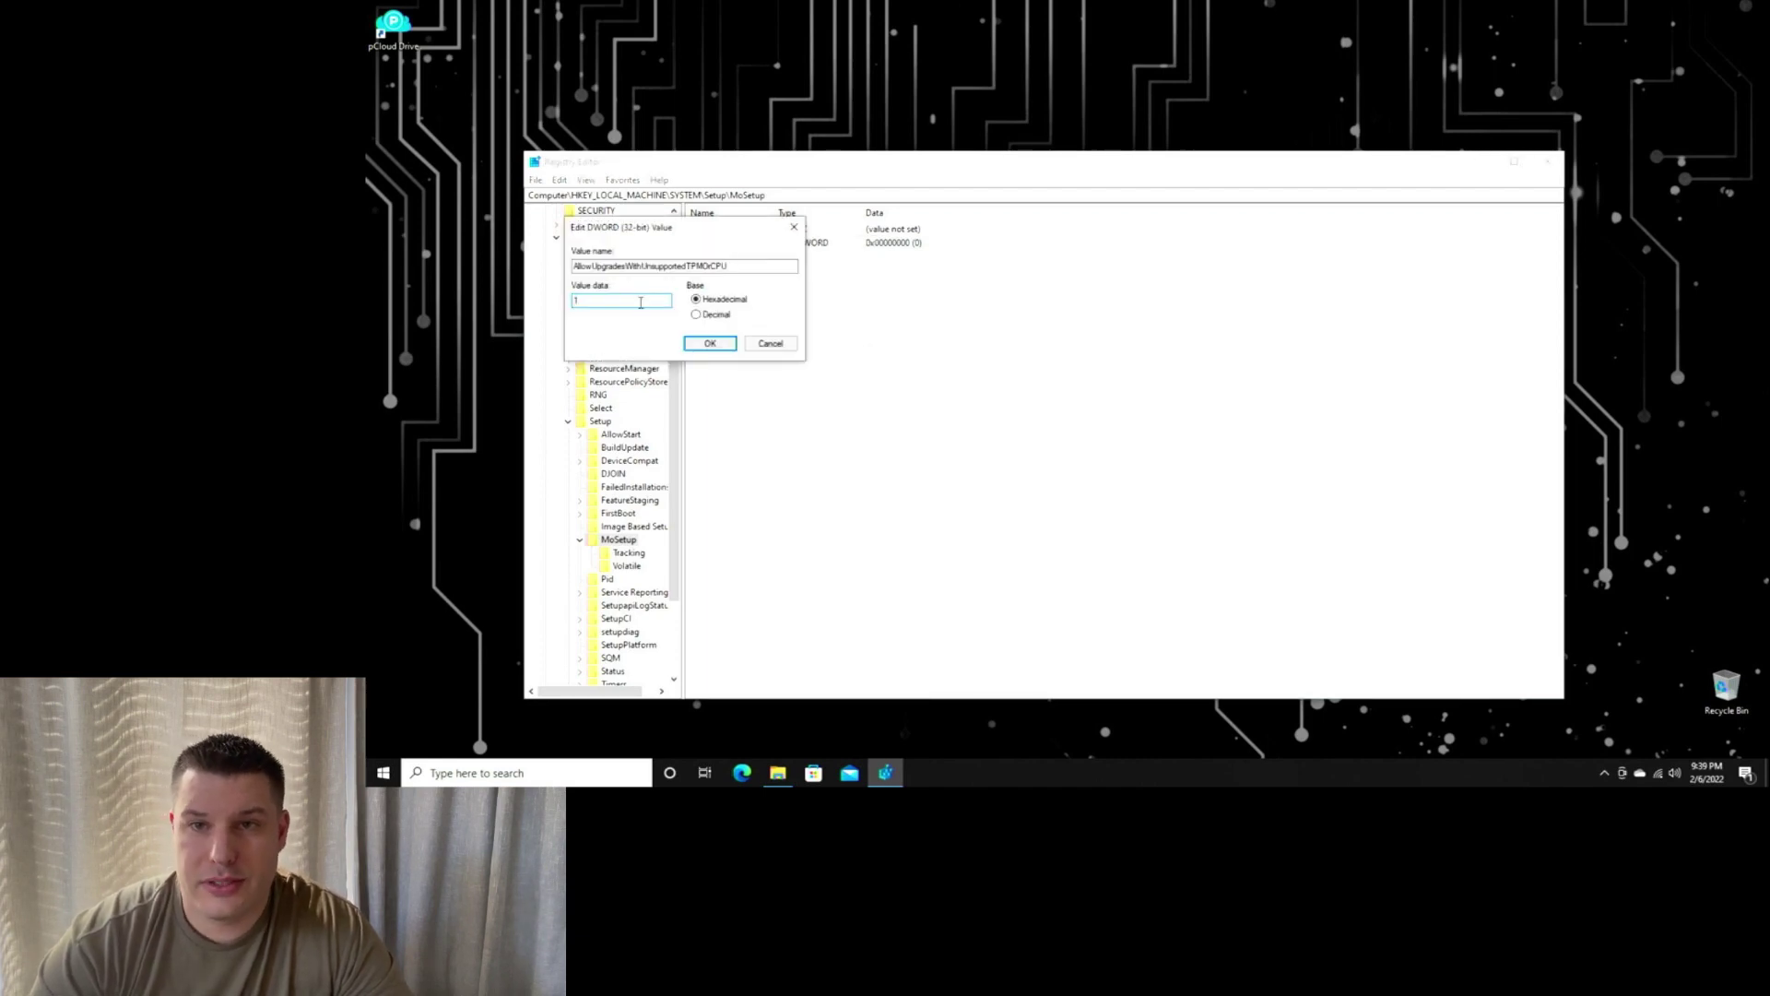
- Save the value data 1, close Registry Editor, and run Setup from drive D: without updates
click(720, 341)
click(1548, 162)
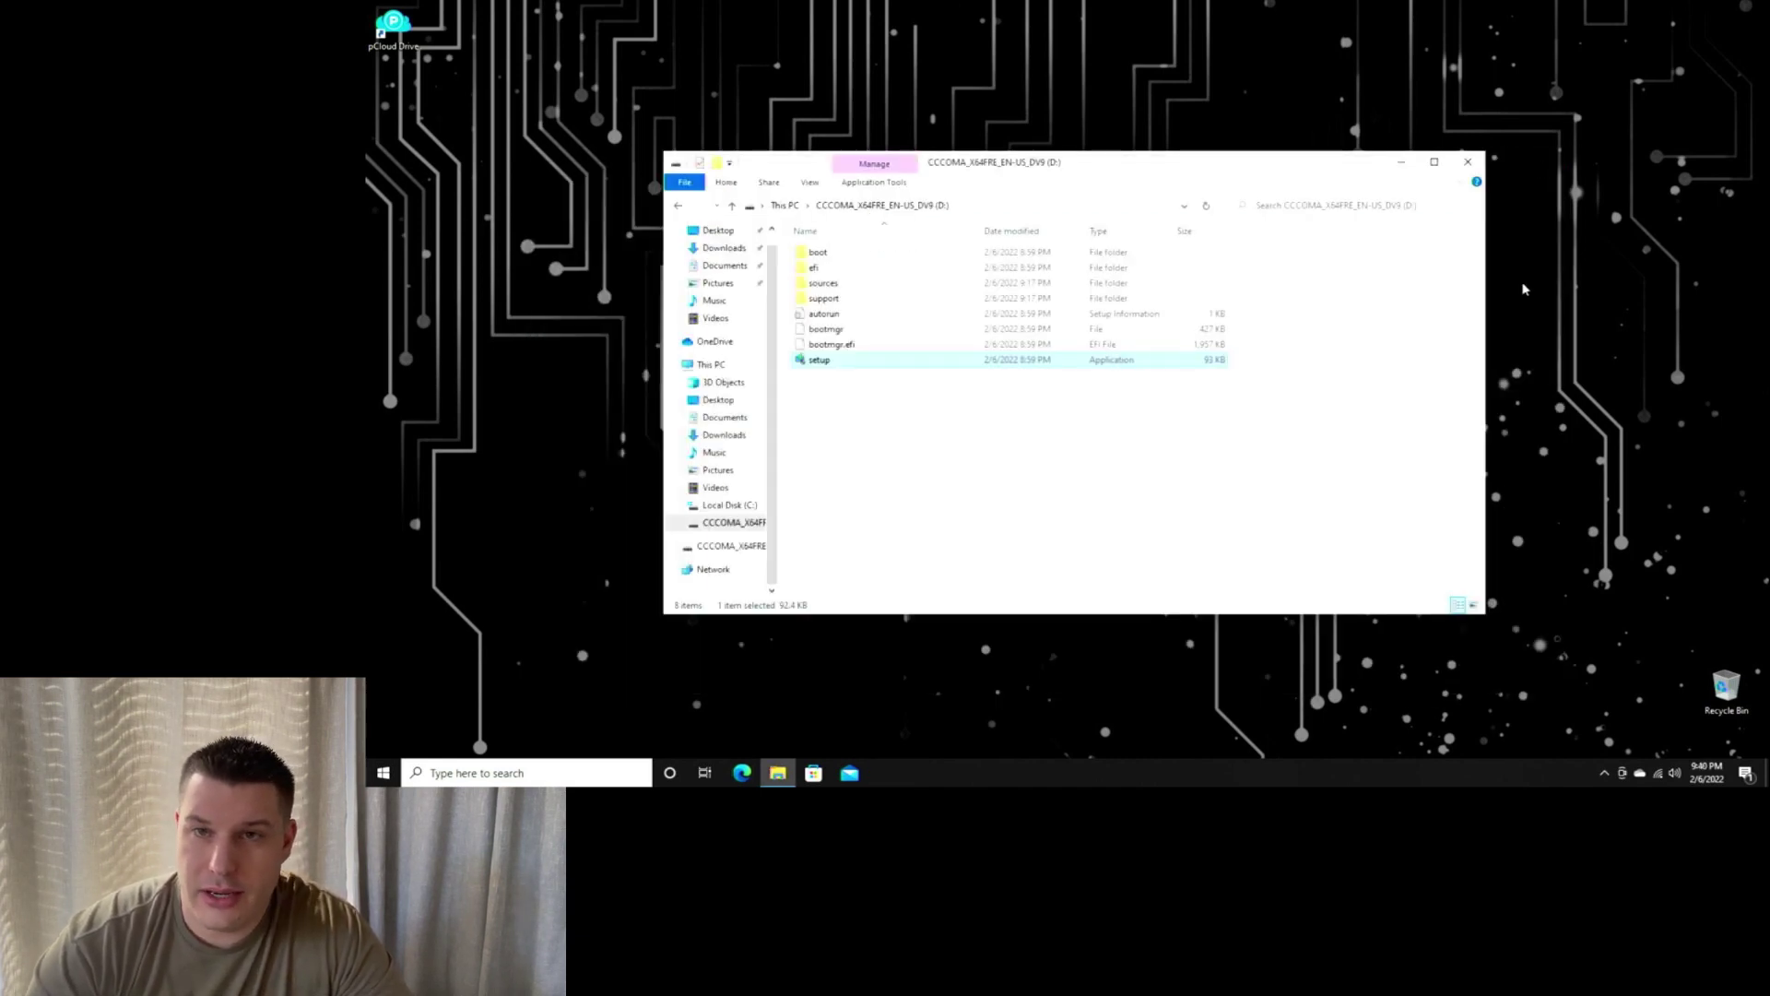
double_click(821, 367)
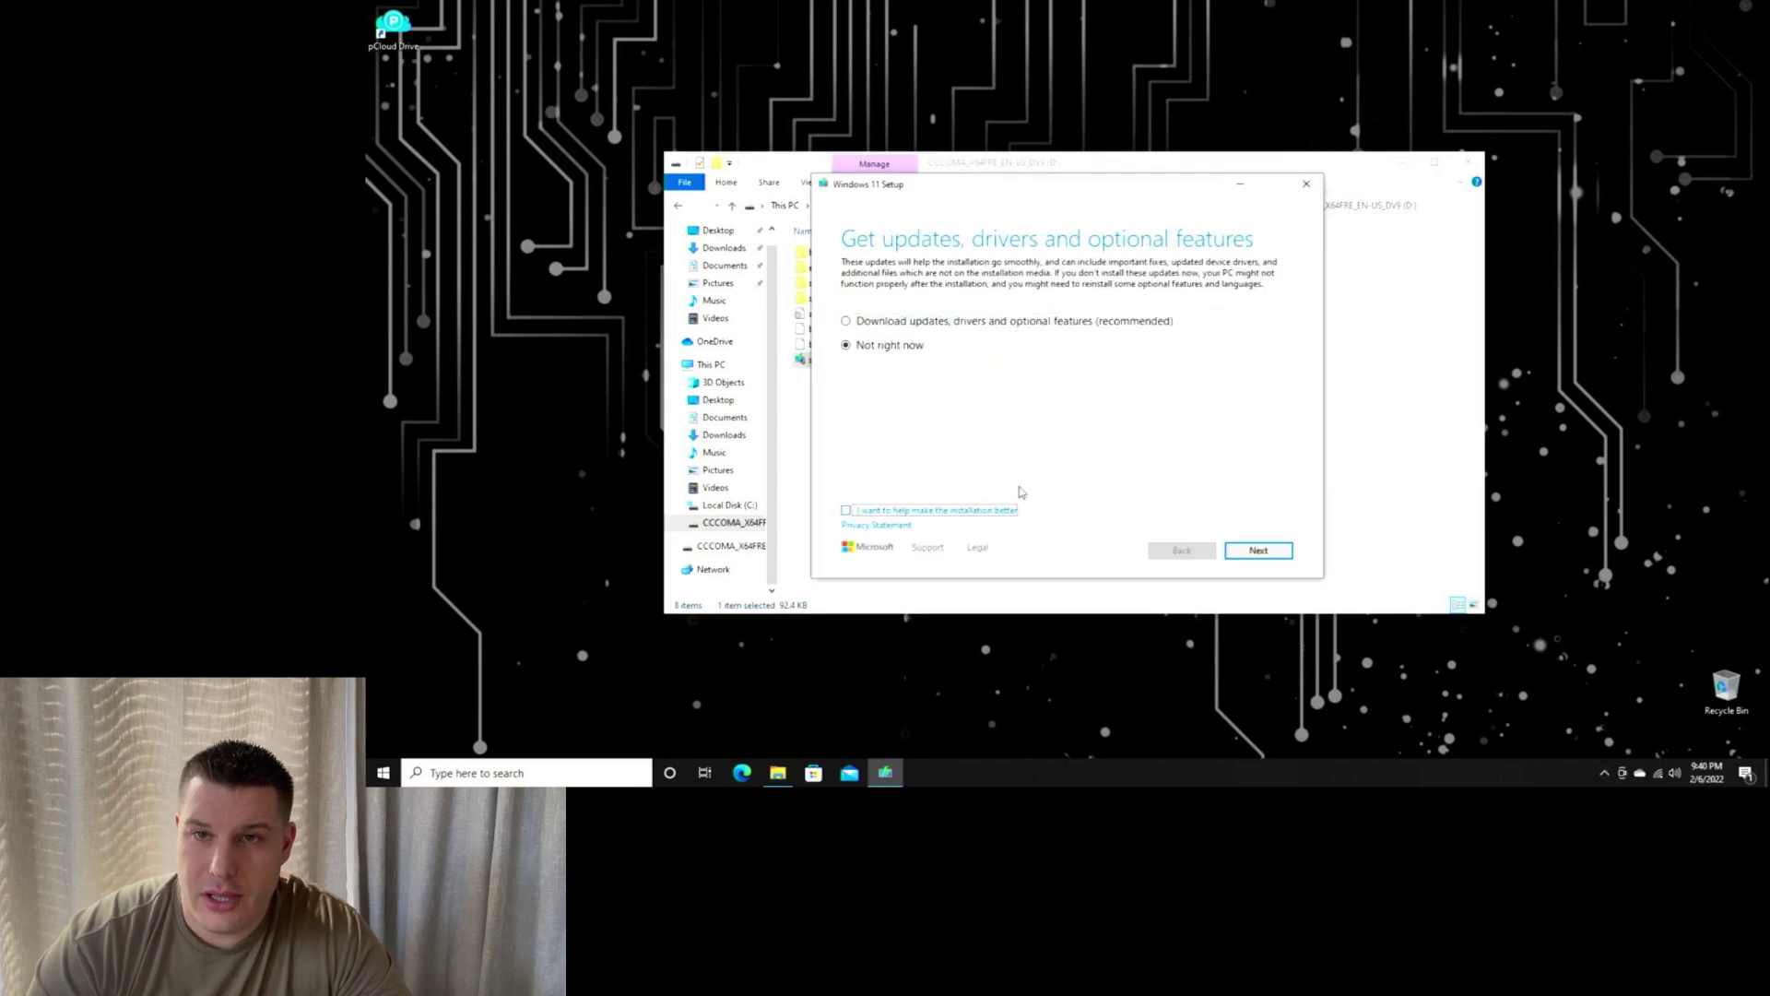
click(1258, 550)
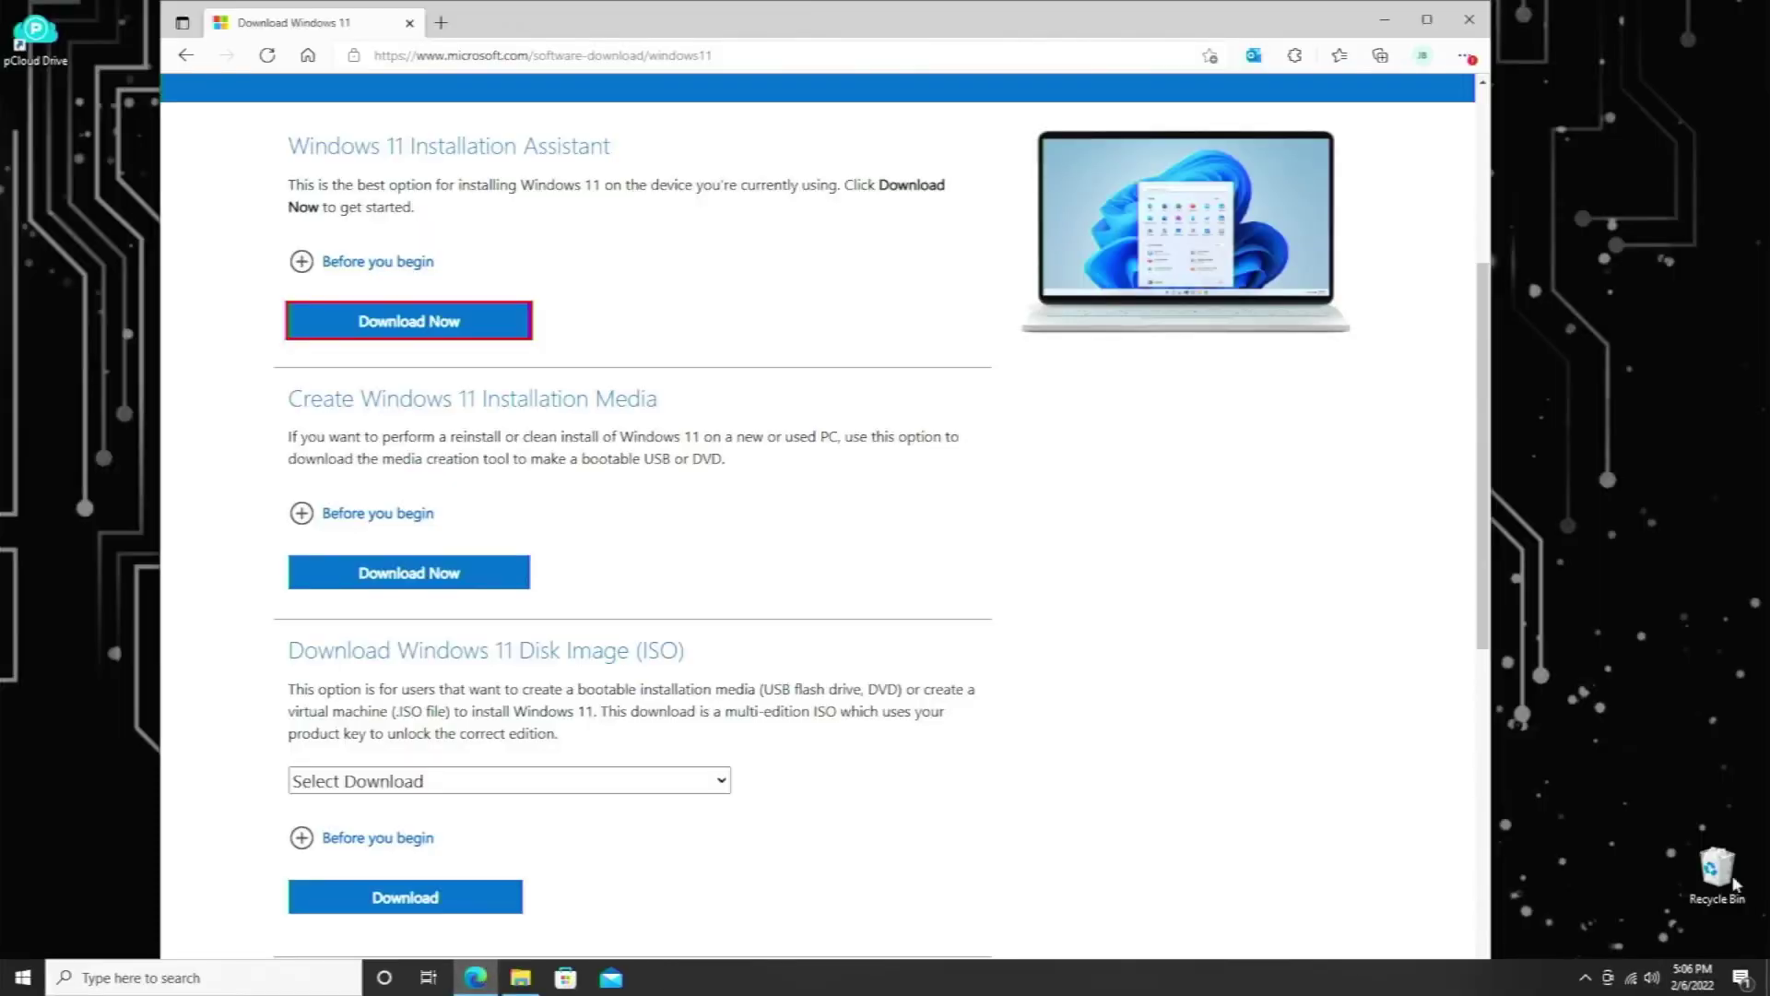
- Select Windows 11 (multi-edition ISO) under Download Windows 11 Disk Image and request it
scroll(905, 569, down, 4)
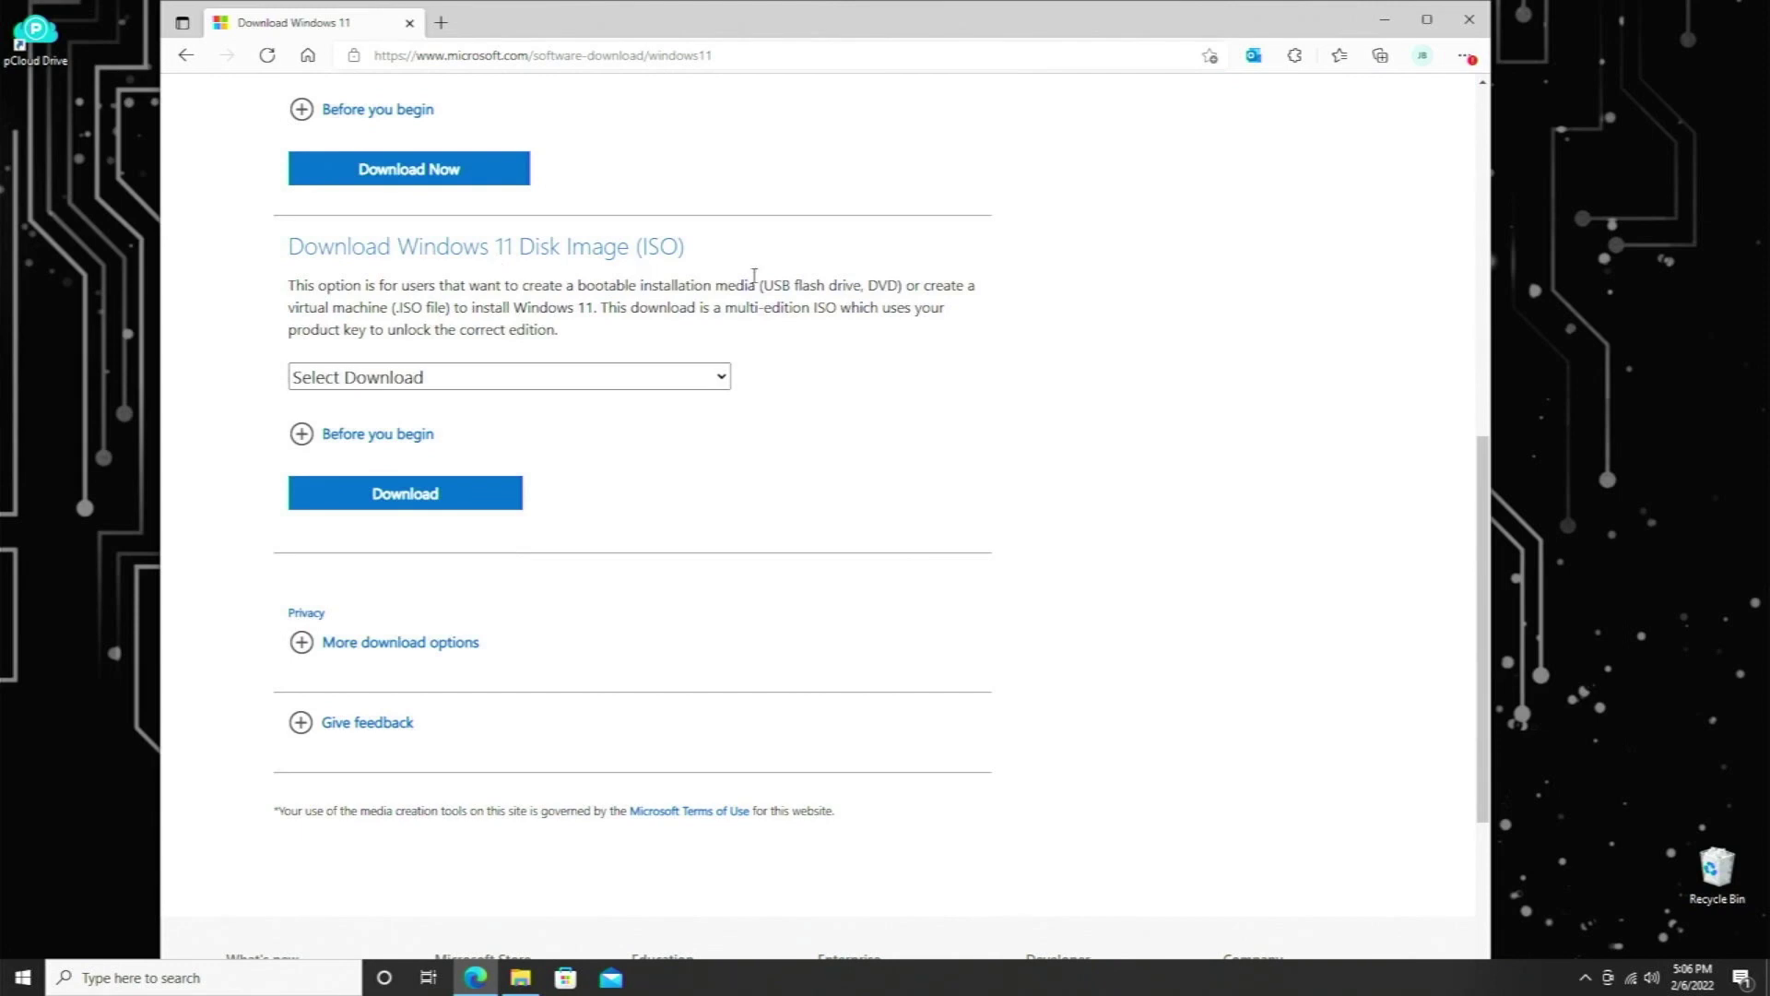
click(725, 381)
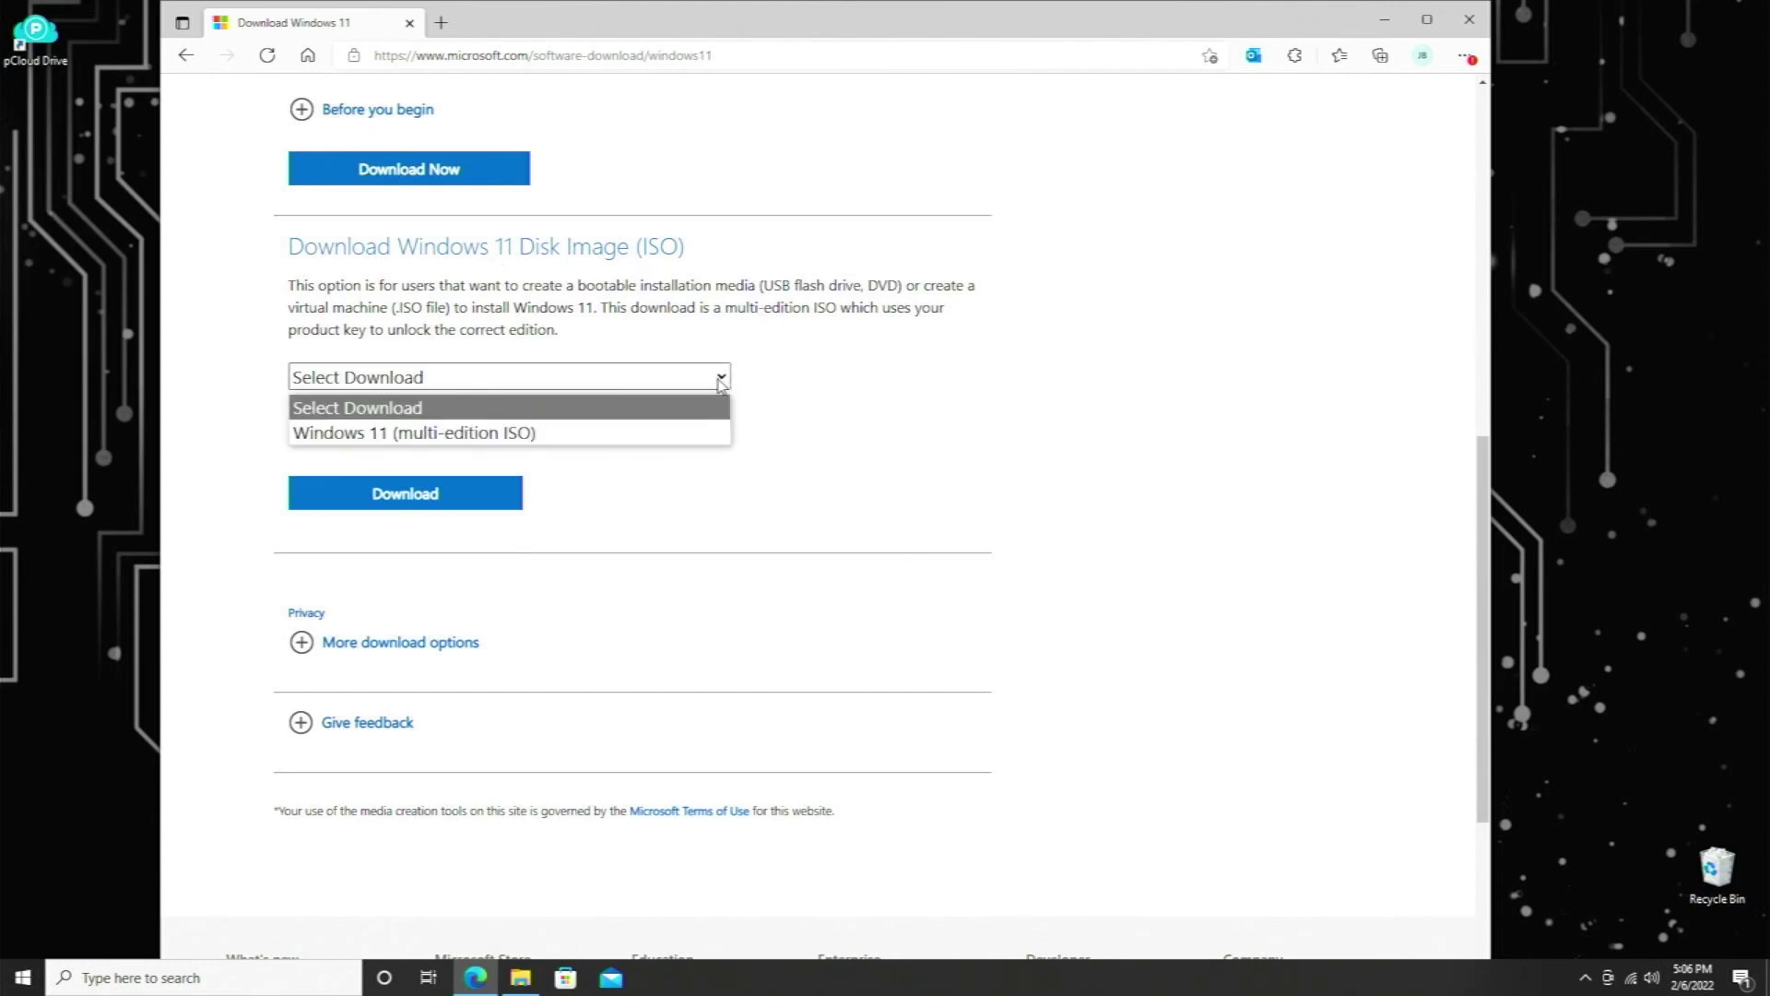
click(601, 434)
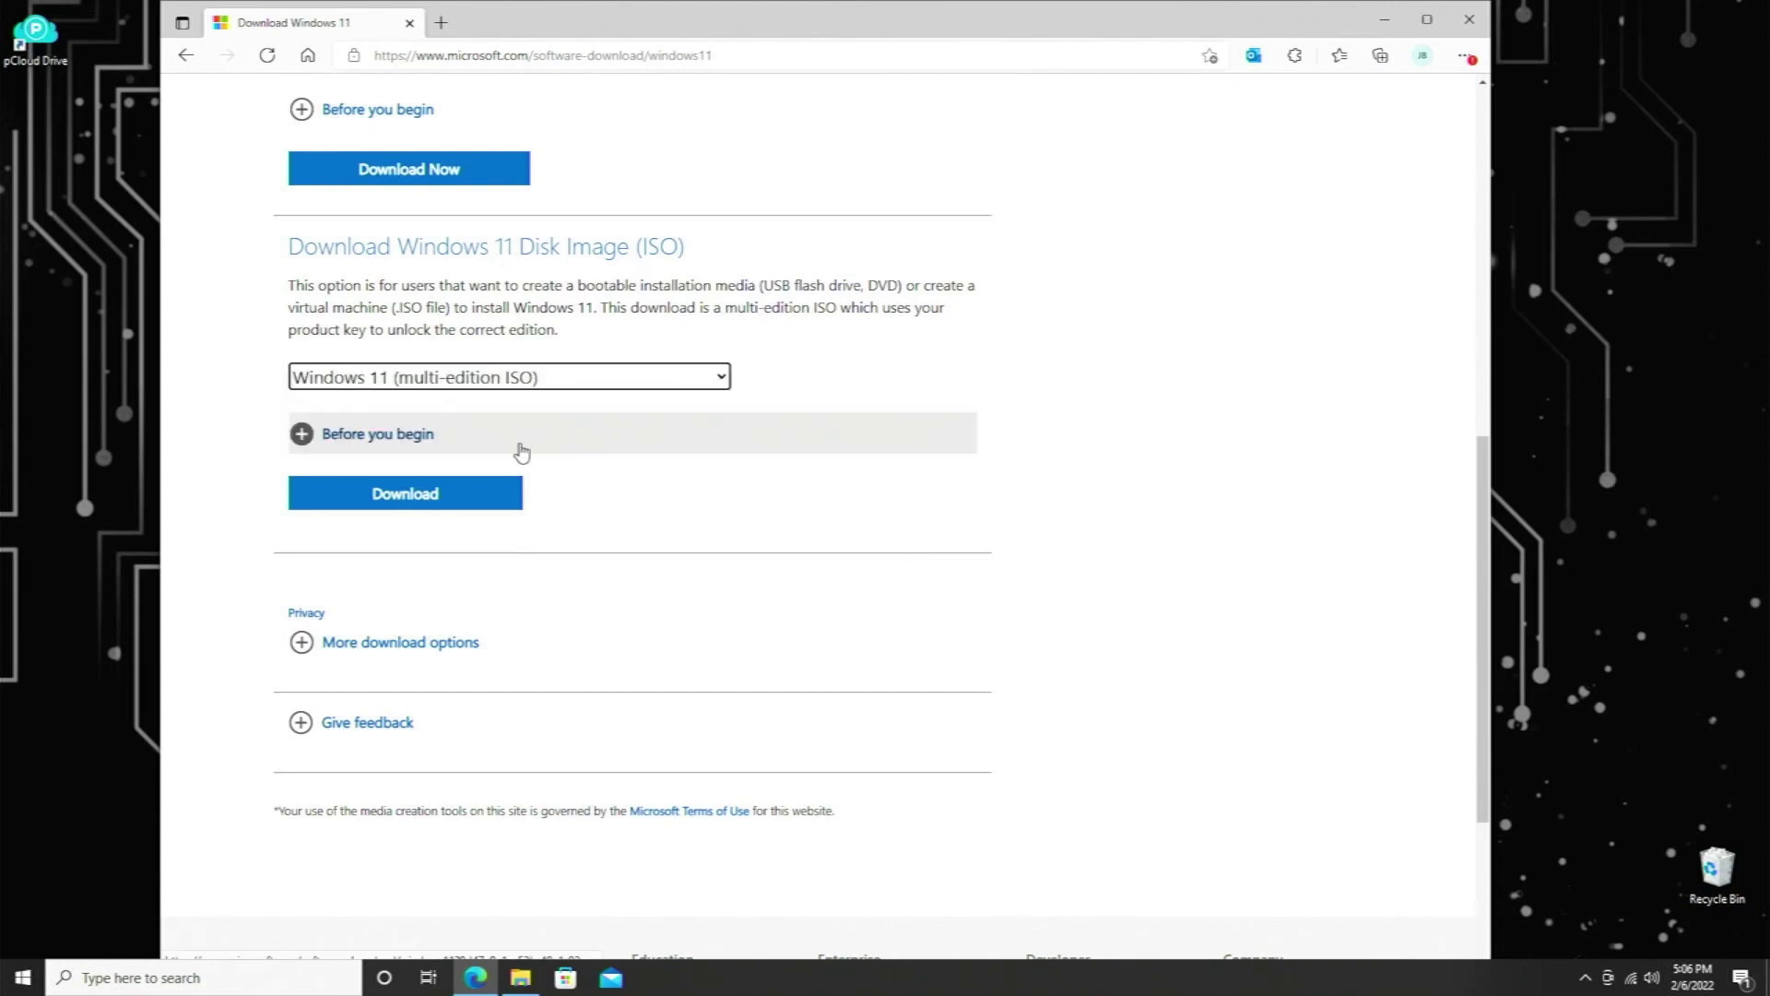
click(404, 506)
- Choose English as the product language and confirm it
scroll(402, 506, down, 3)
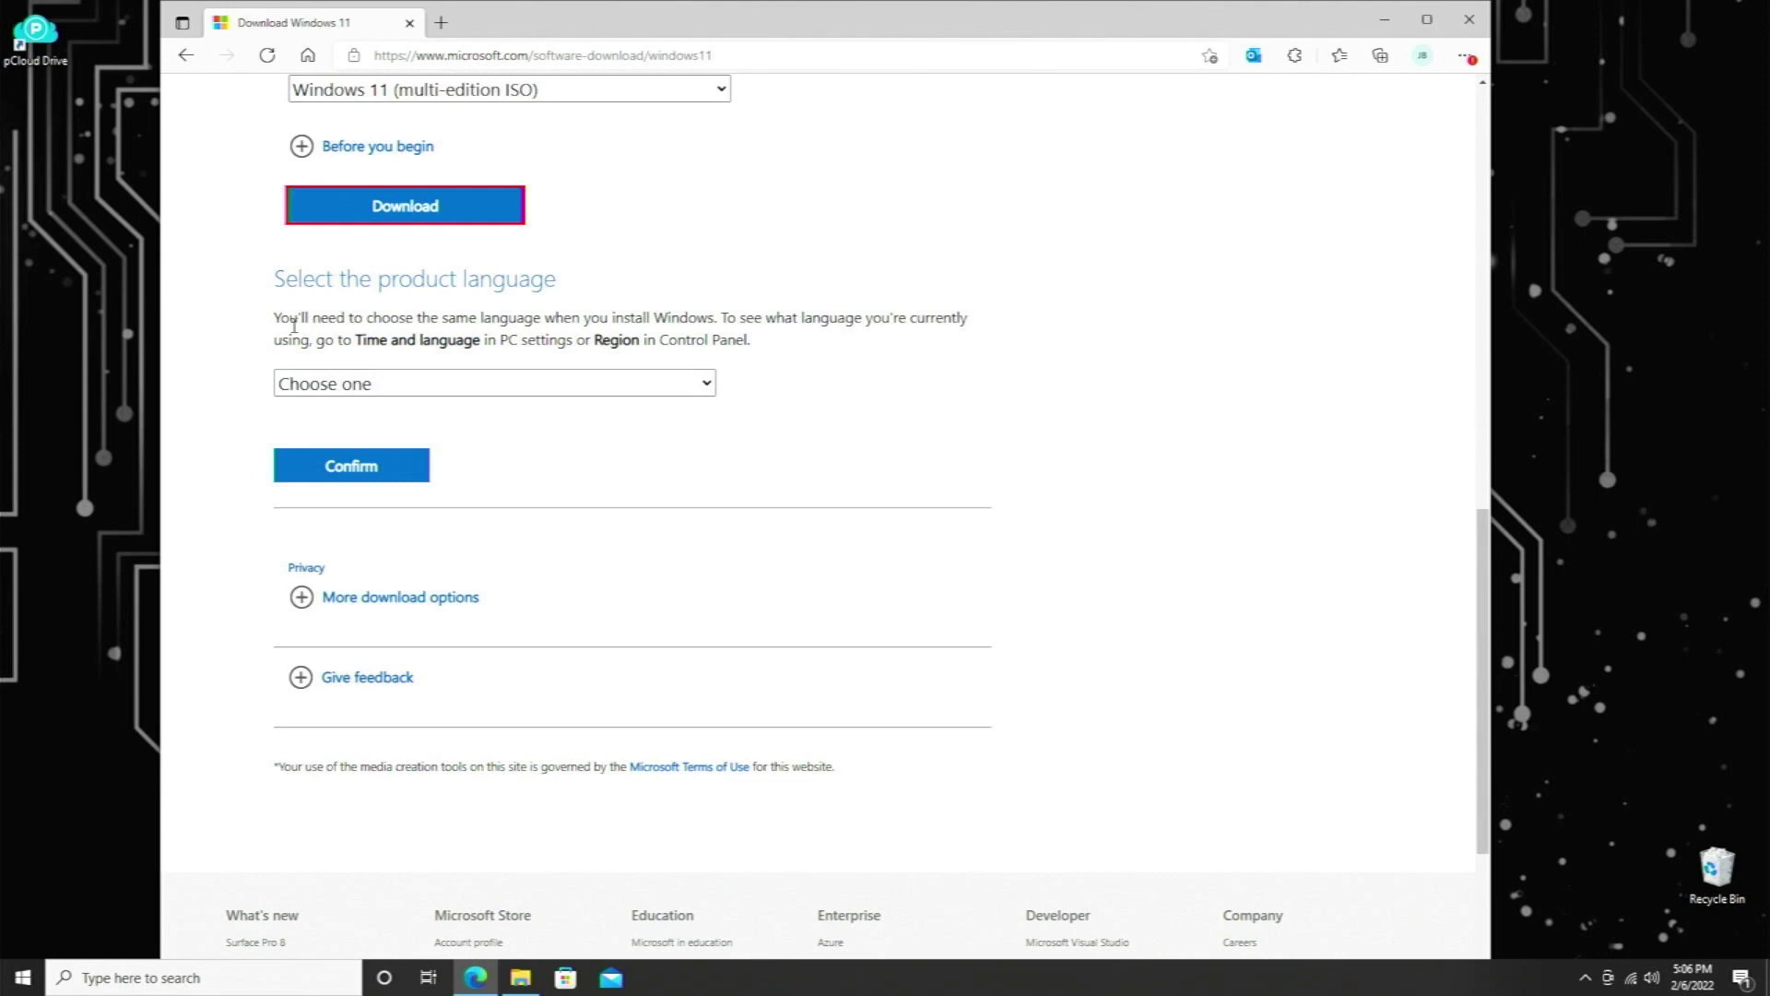
click(361, 384)
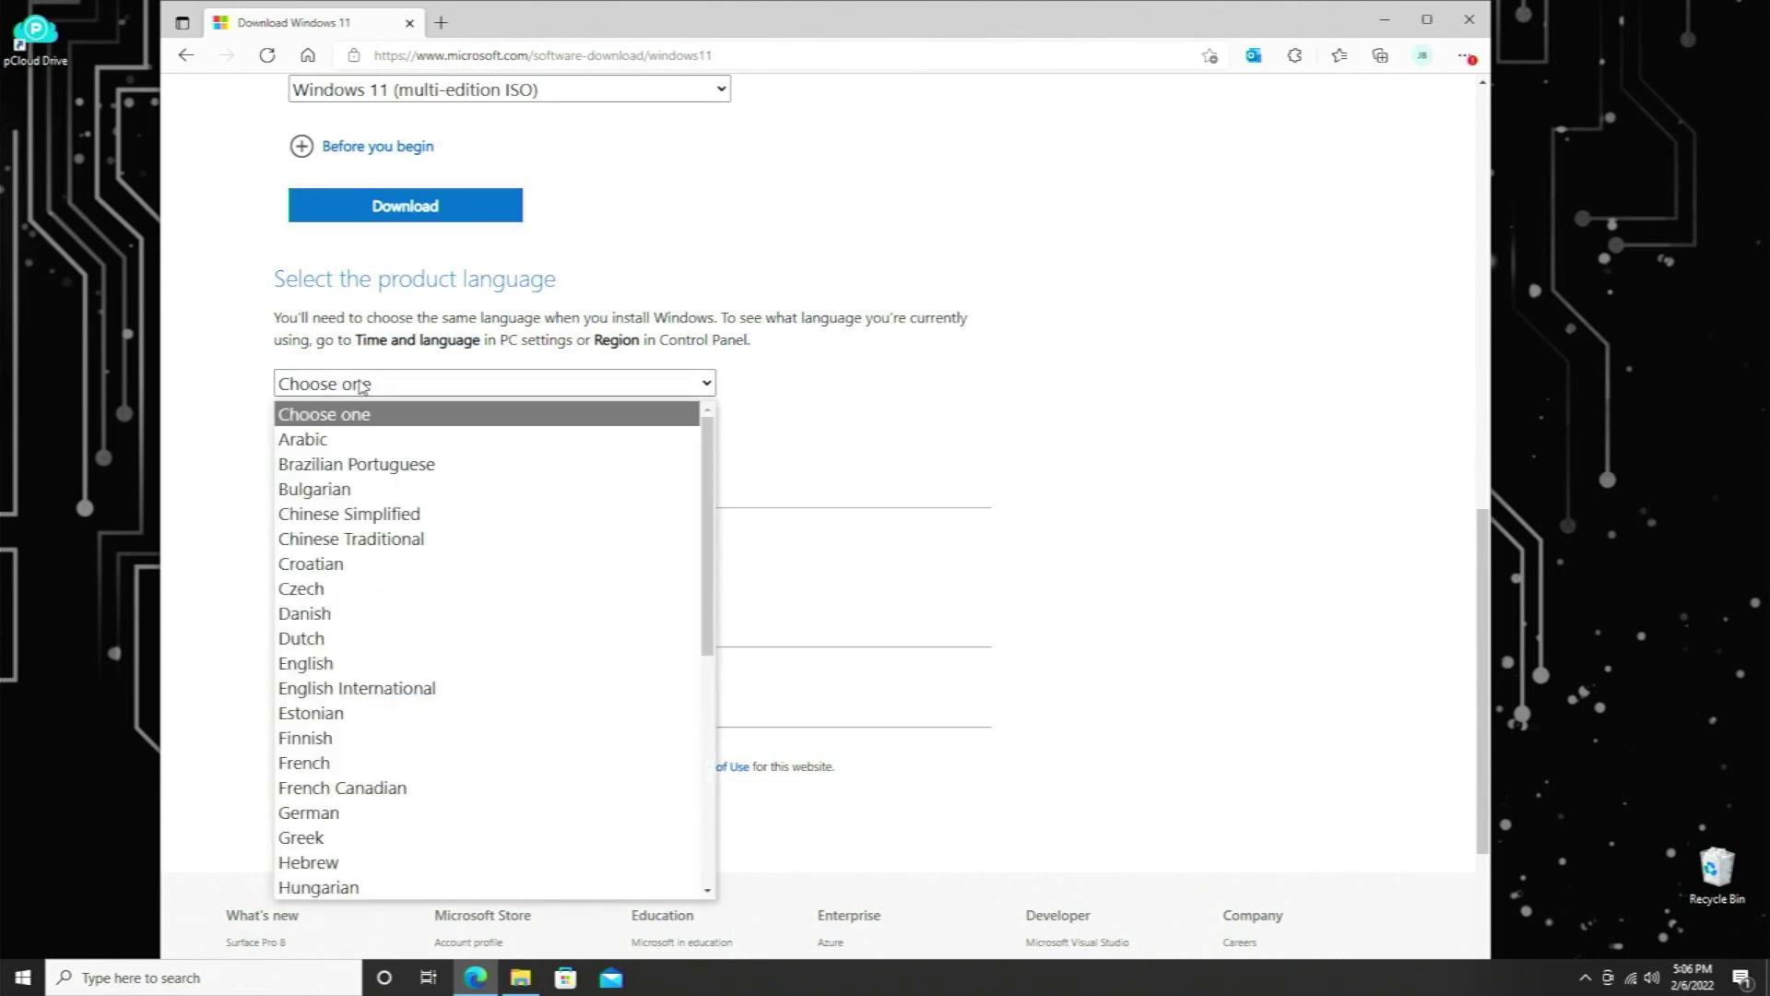
click(387, 664)
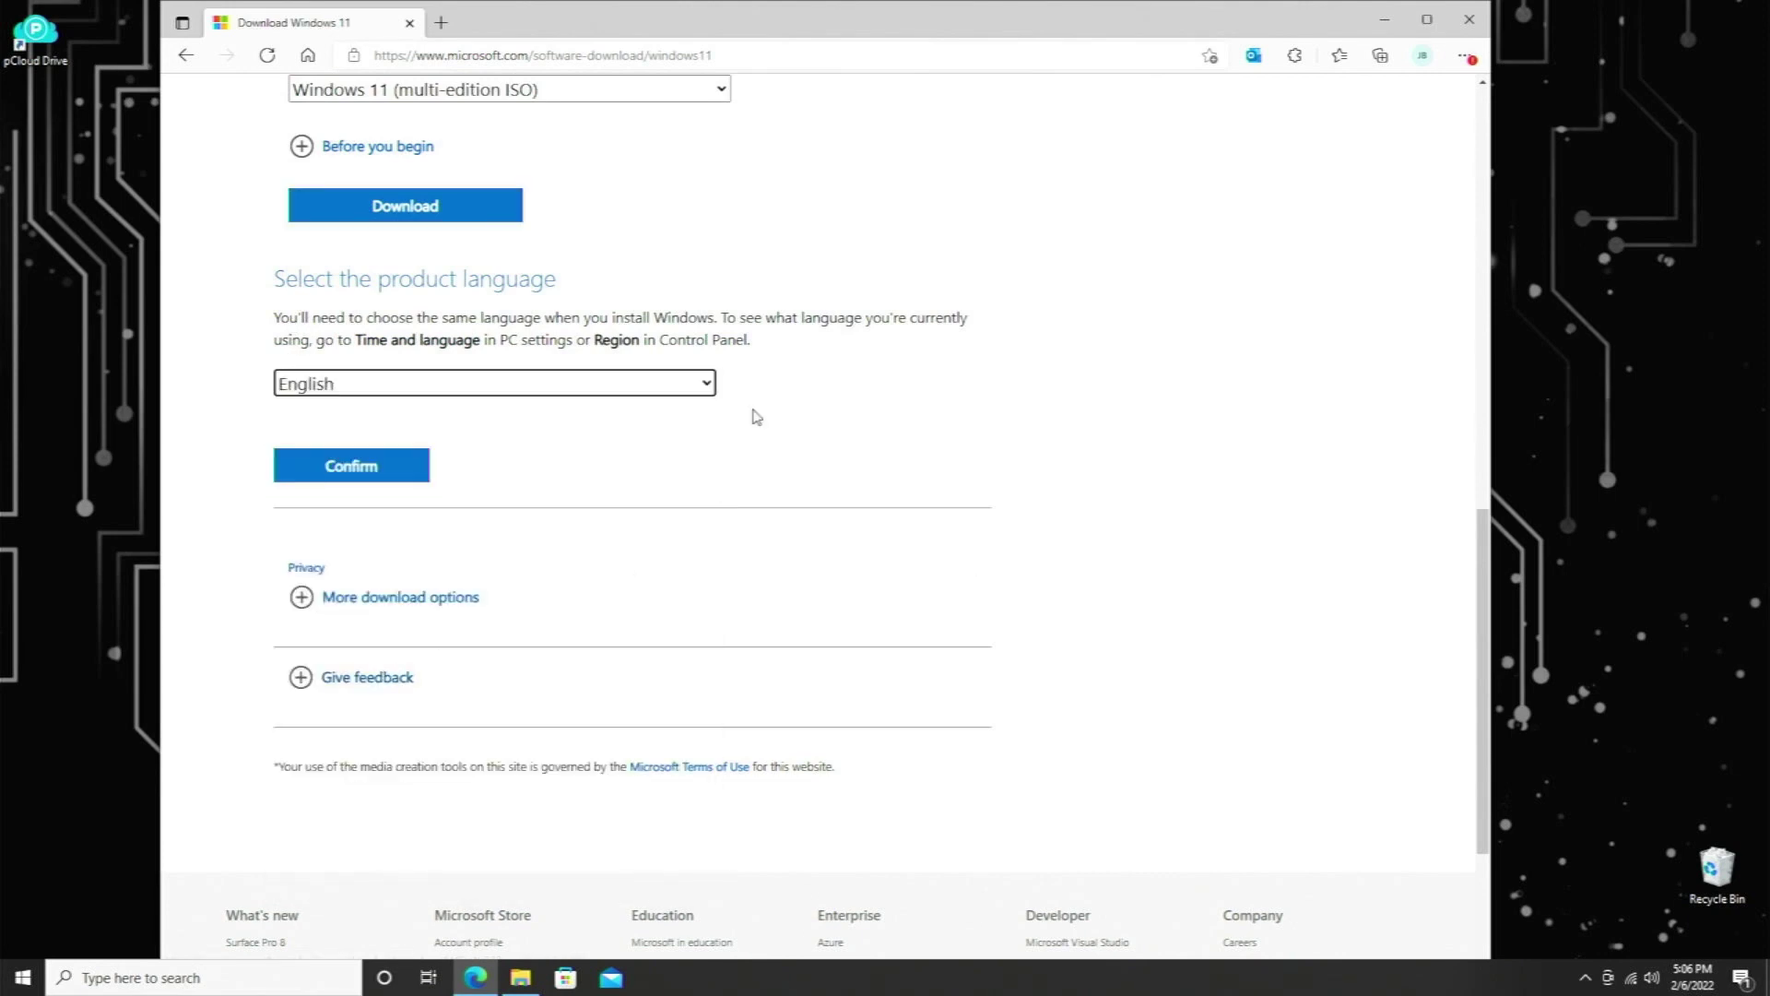
click(382, 483)
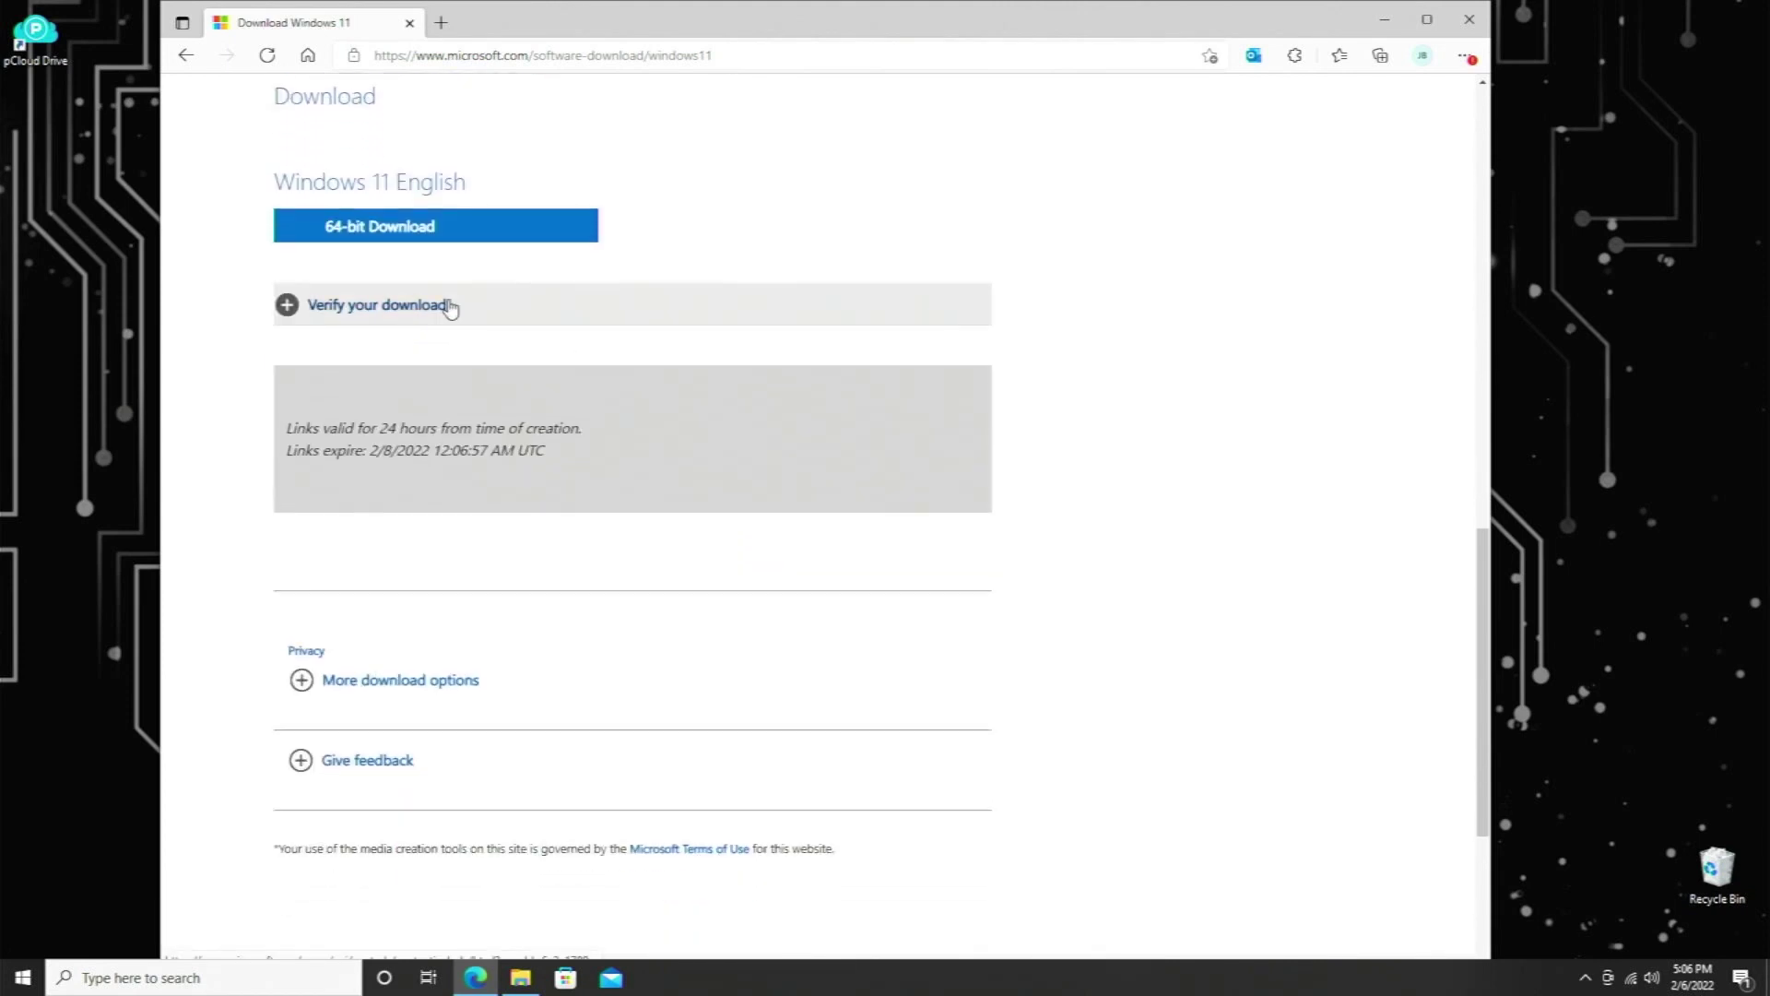
- Start the 64-bit ISO download and delete the Installation Assistant and PC Health Check download entries
click(336, 239)
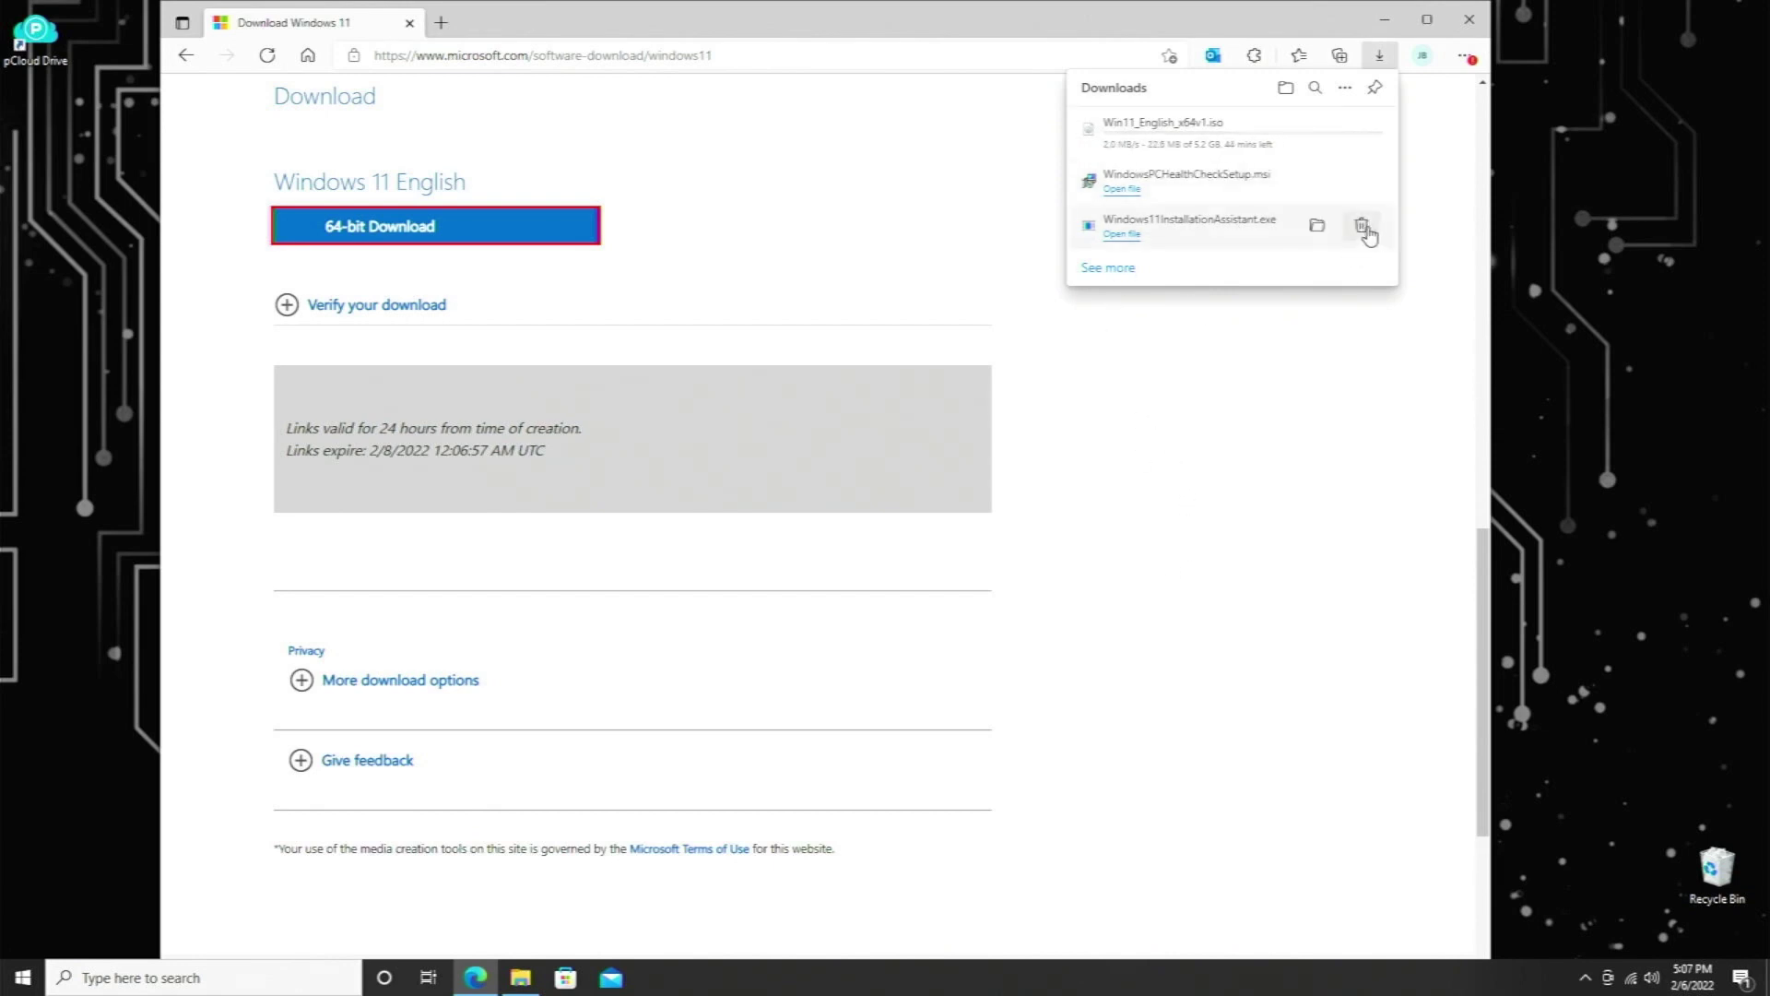
click(1363, 227)
click(1363, 180)
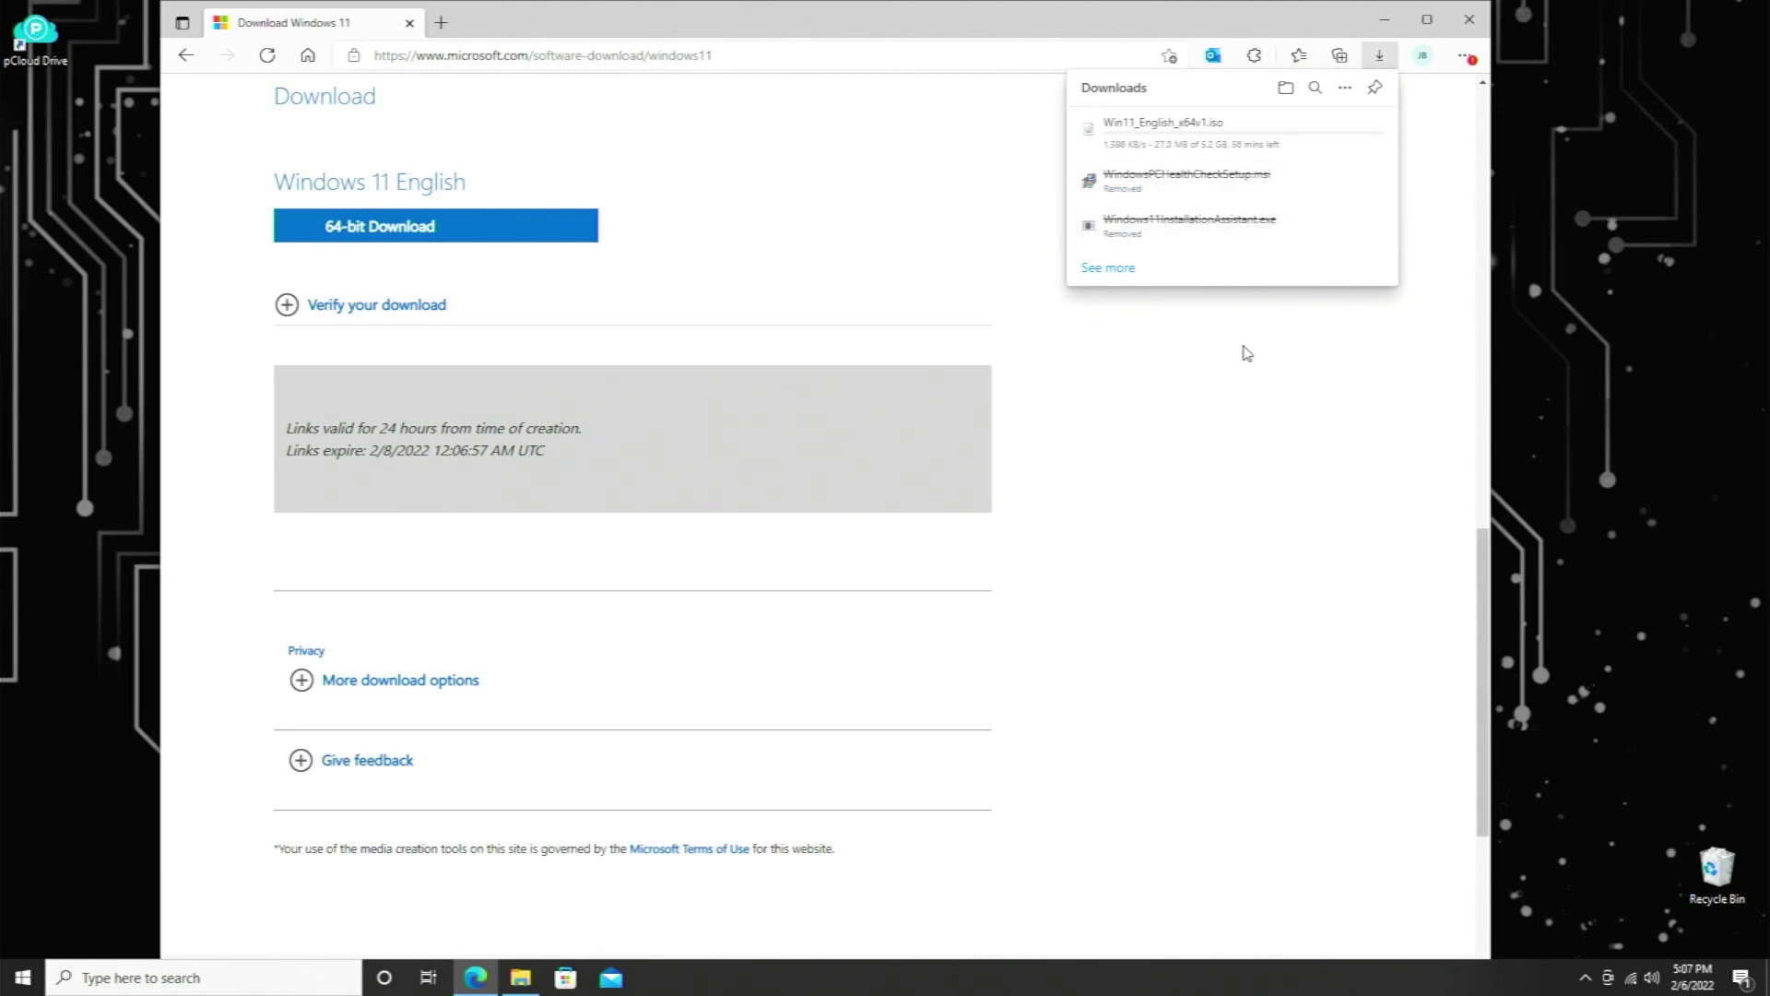
key(Escape)
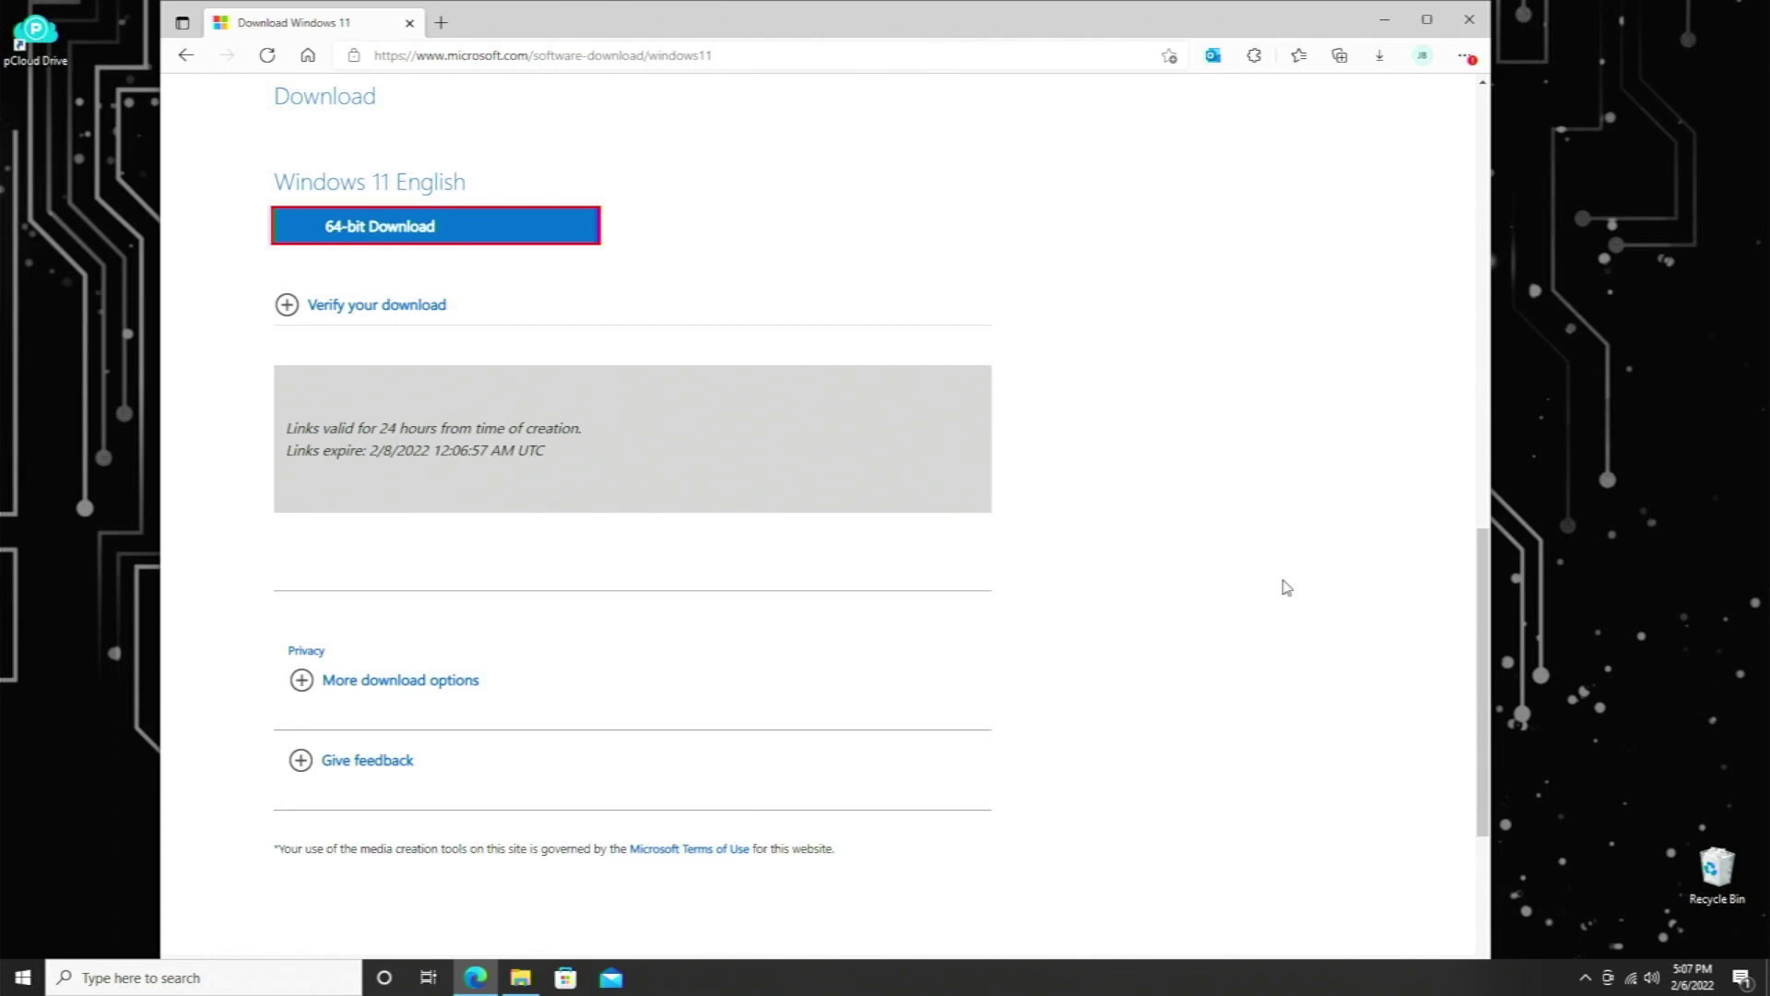
- Go to rufus.ie in Edge's address bar
click(851, 58)
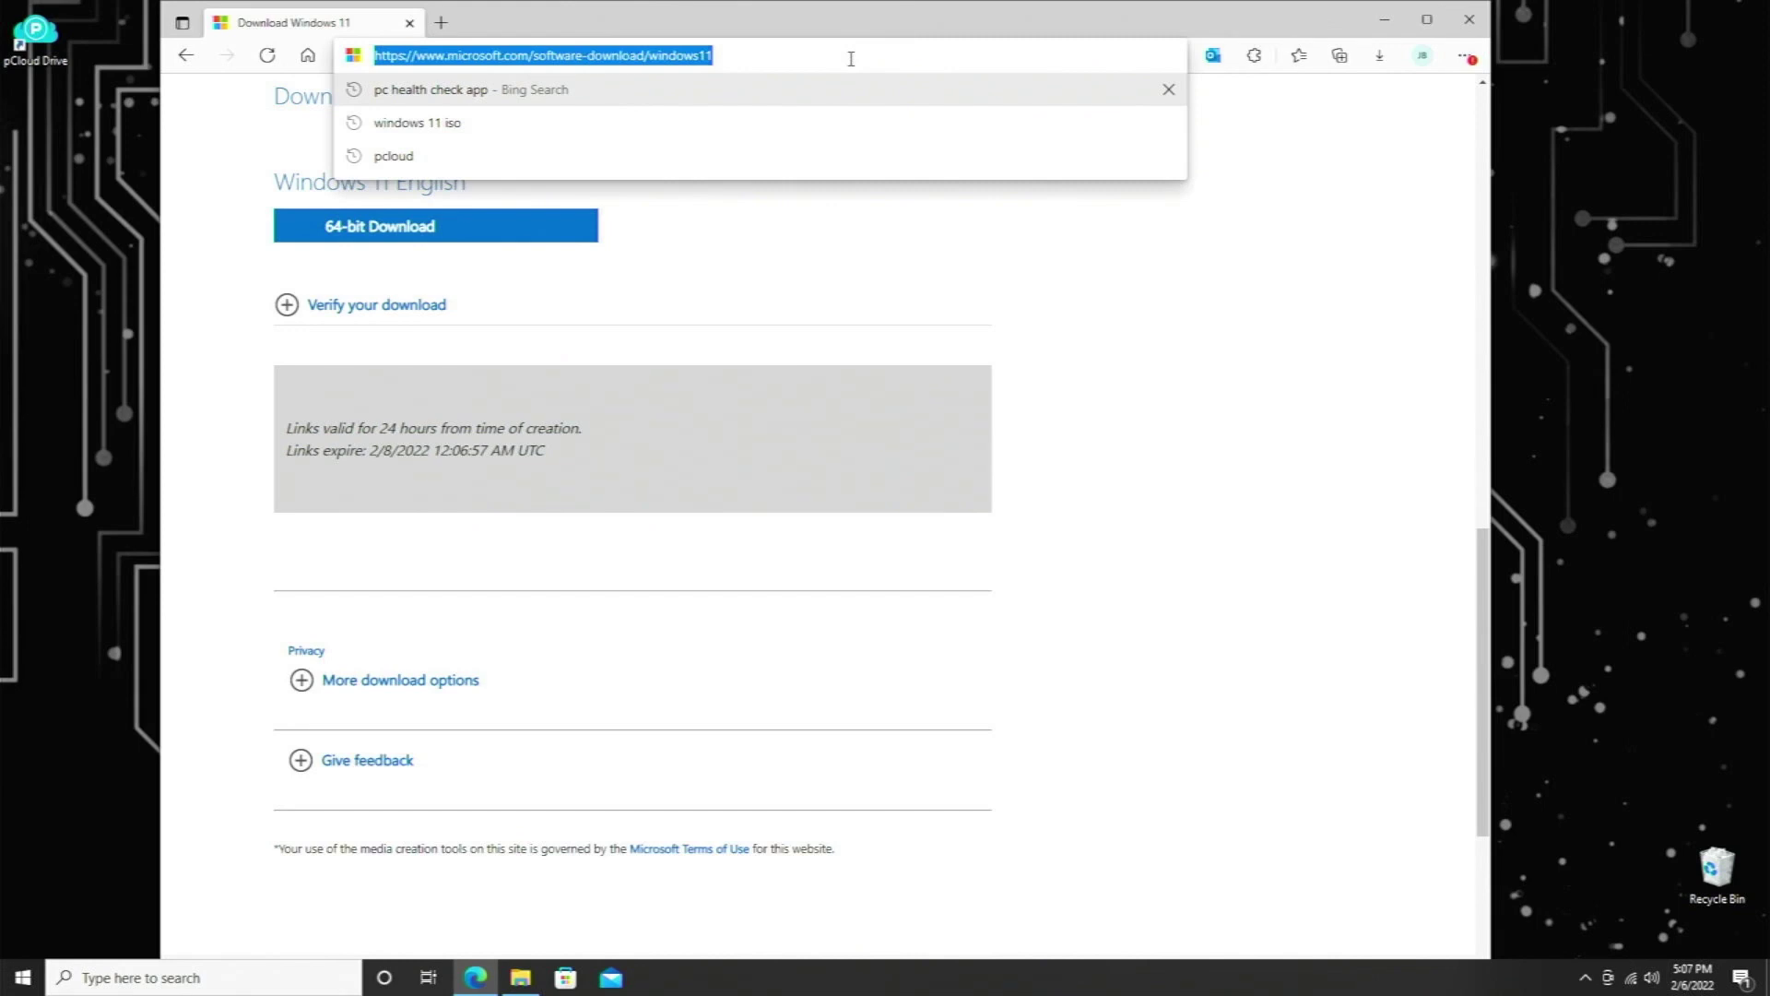
text(rufus.e)
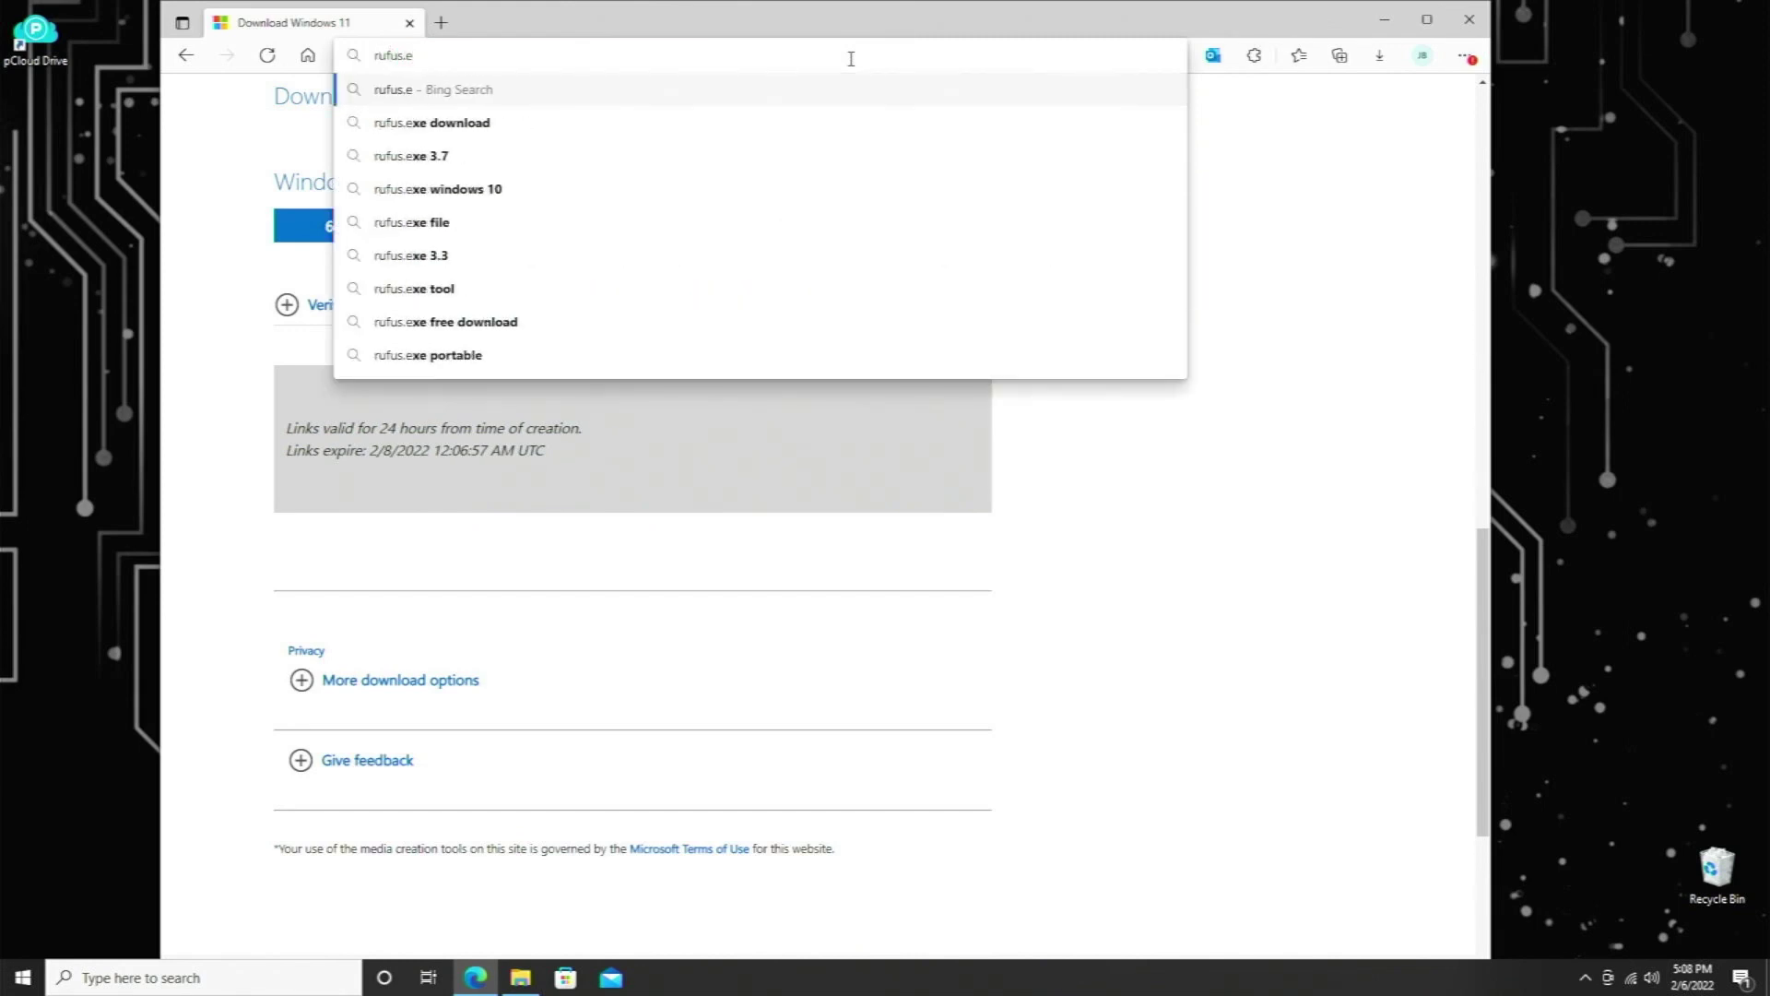
key(BackSpace)
text(ie)
key(Return)
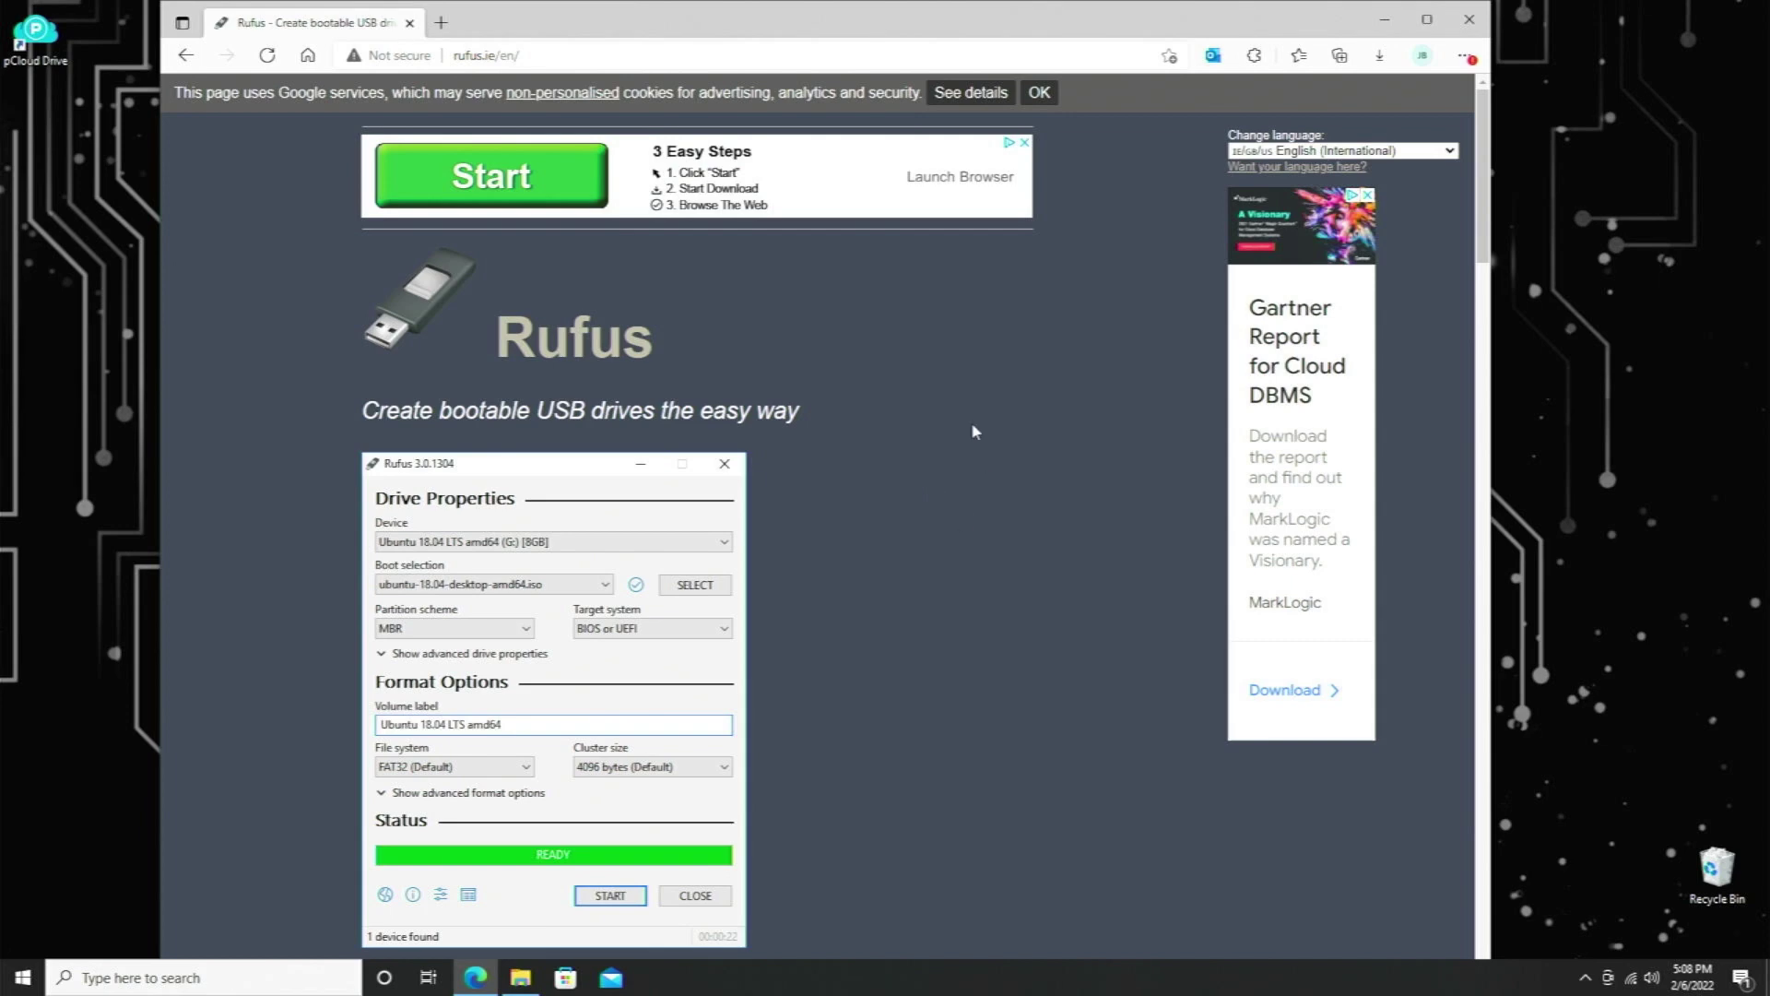
- Download Rufus 3.17 from the site and dismiss the covering advertisement
scroll(916, 458, down, 9)
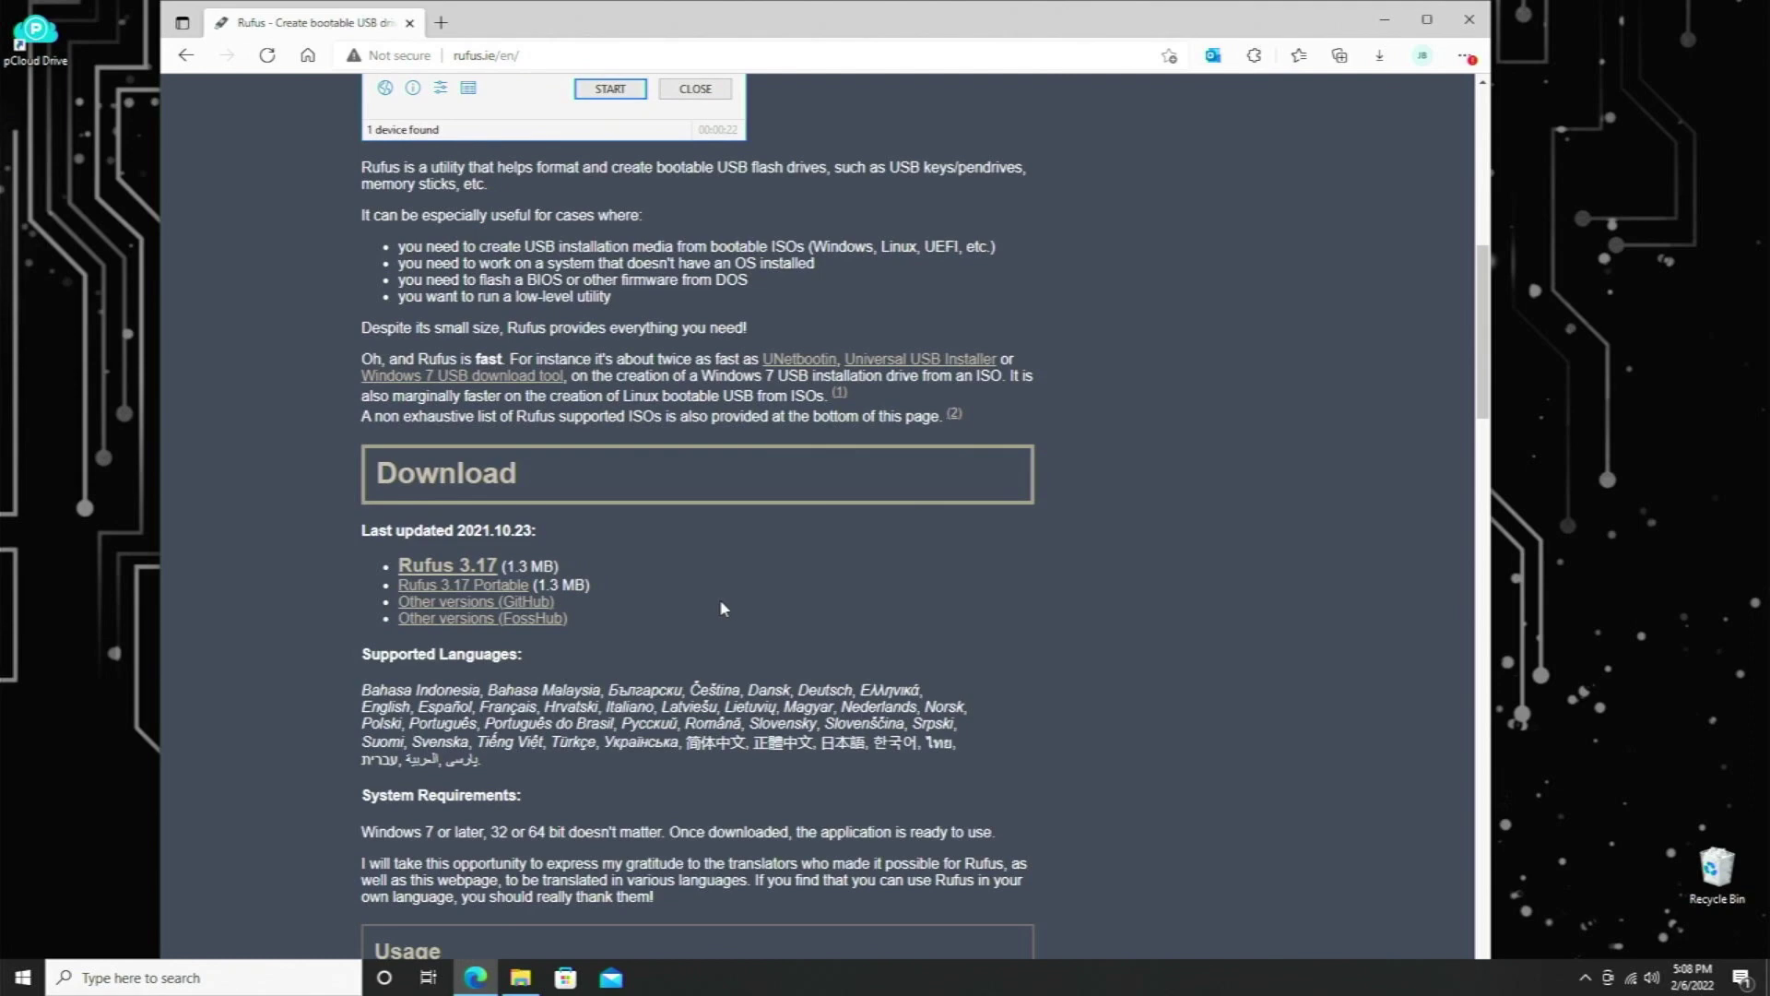
click(438, 566)
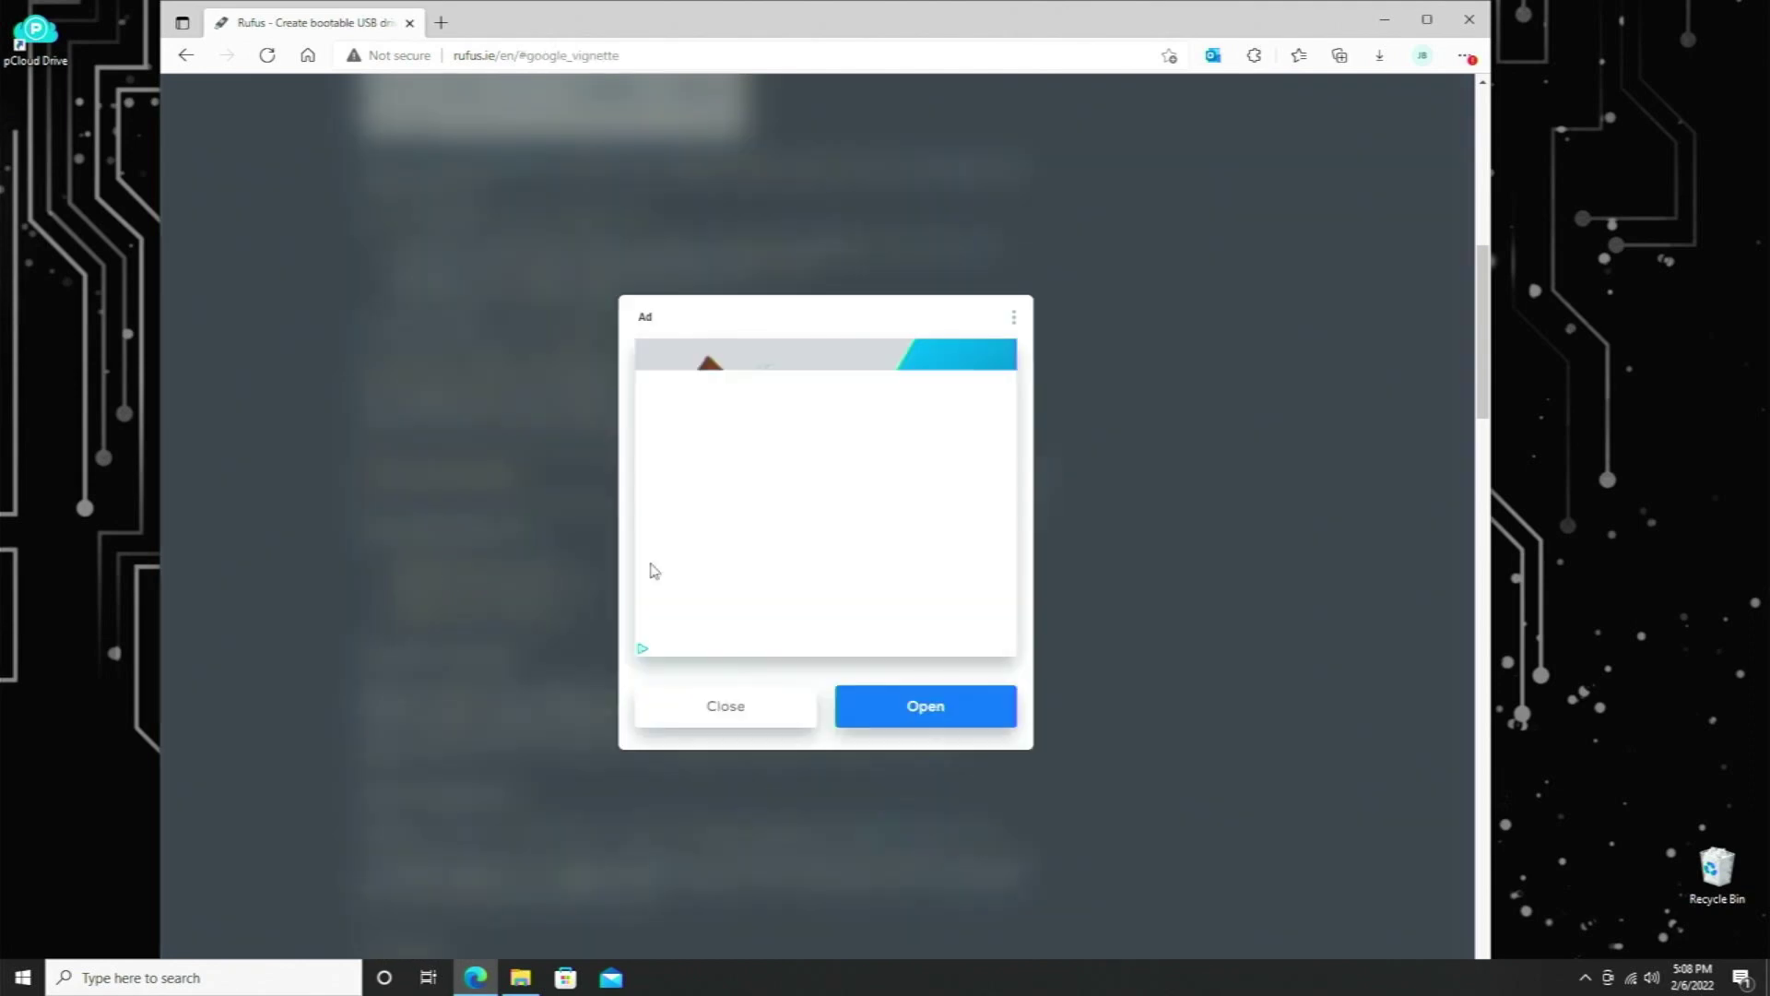
click(748, 724)
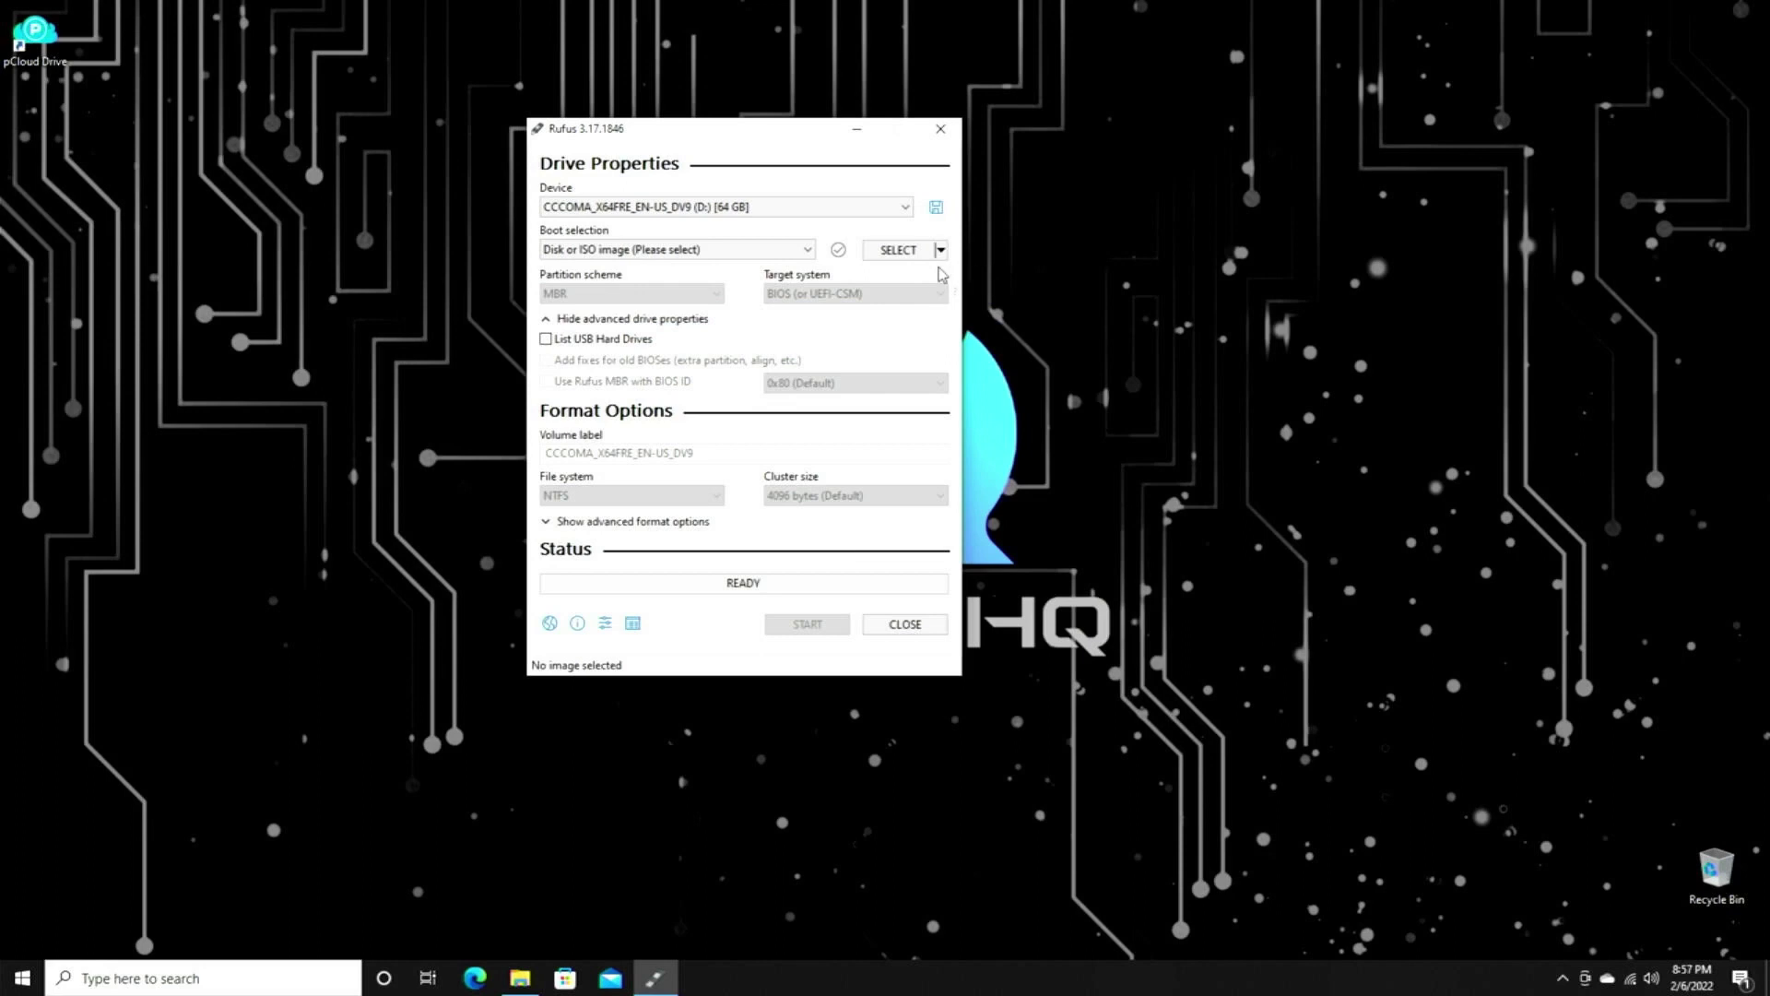
- Switch Rufus's boot selection to DOWNLOAD and choose Windows 11 as the version
click(941, 250)
click(925, 294)
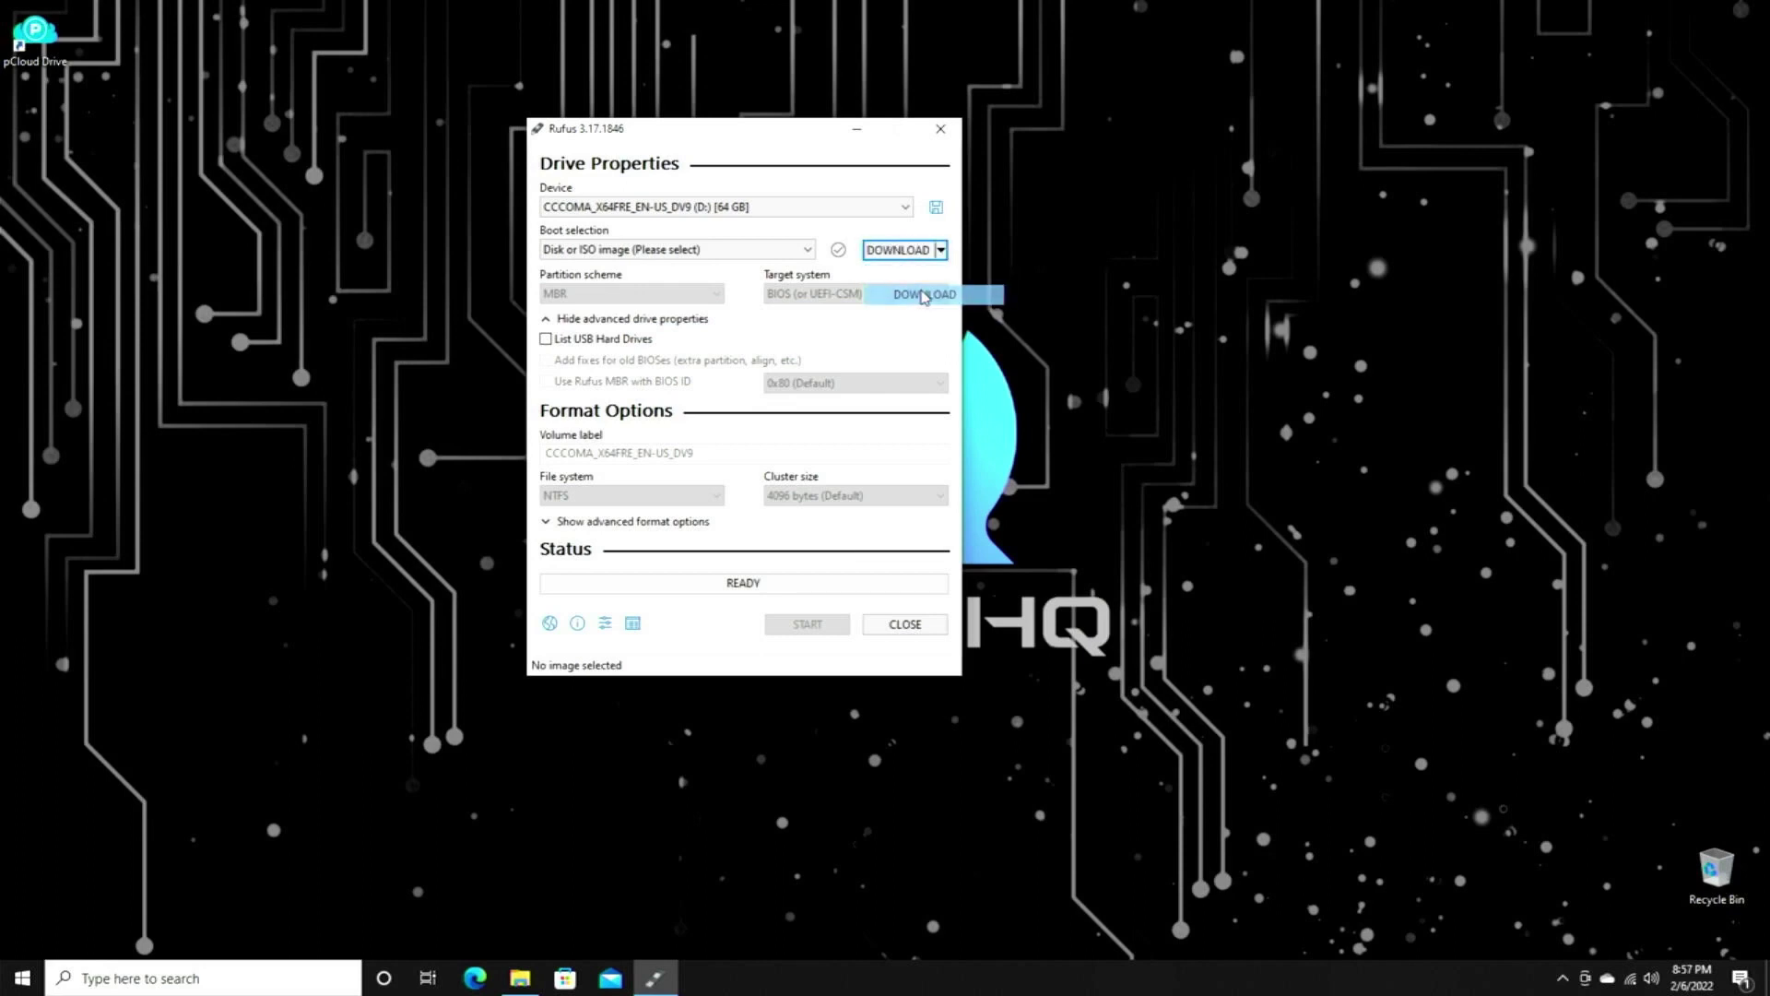
click(894, 251)
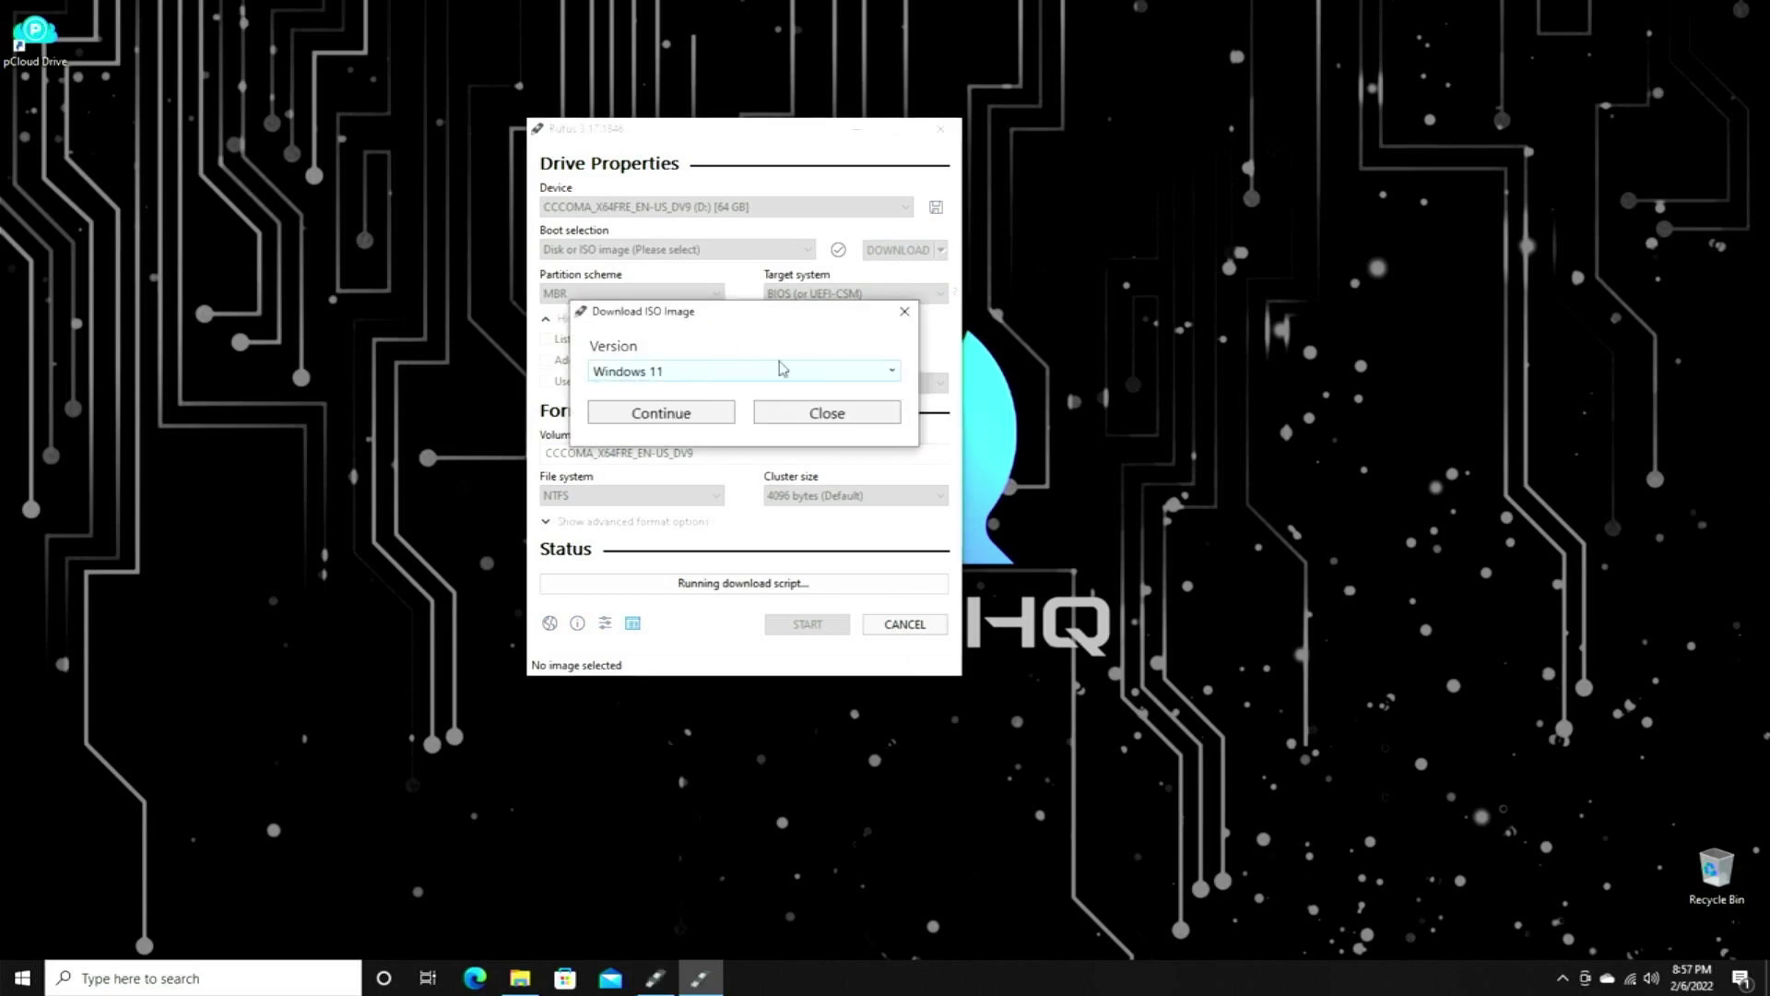
click(888, 377)
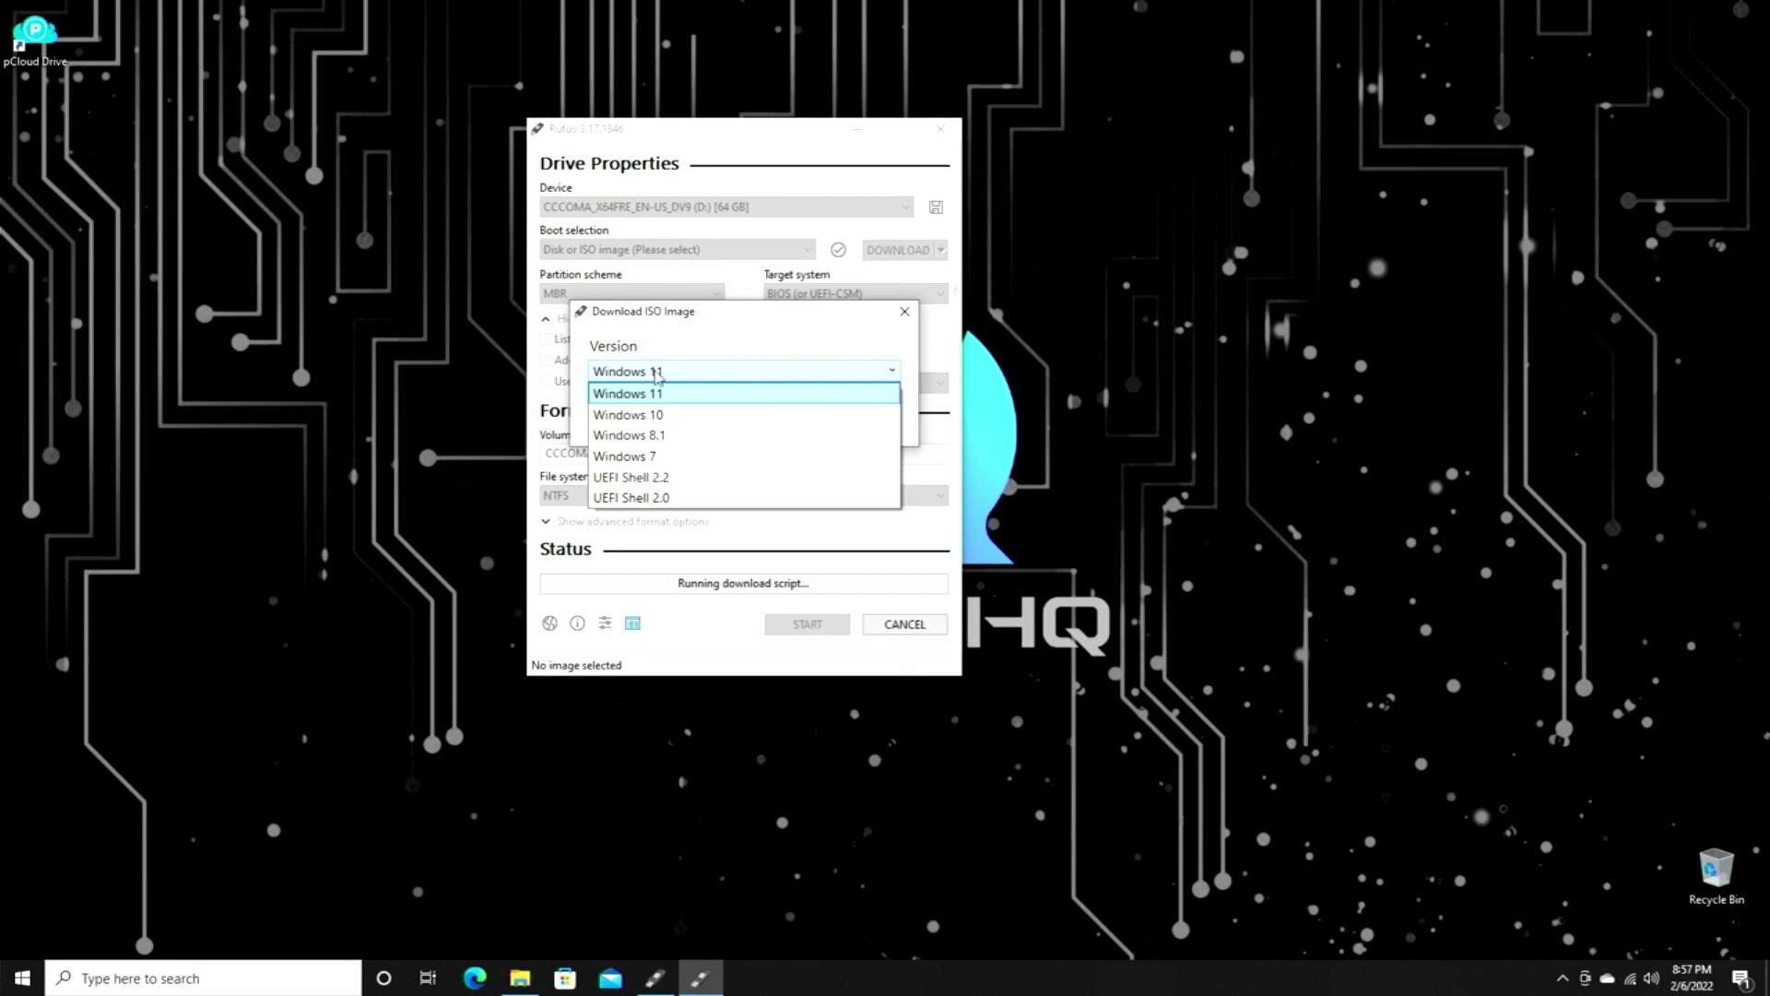
click(637, 394)
click(639, 419)
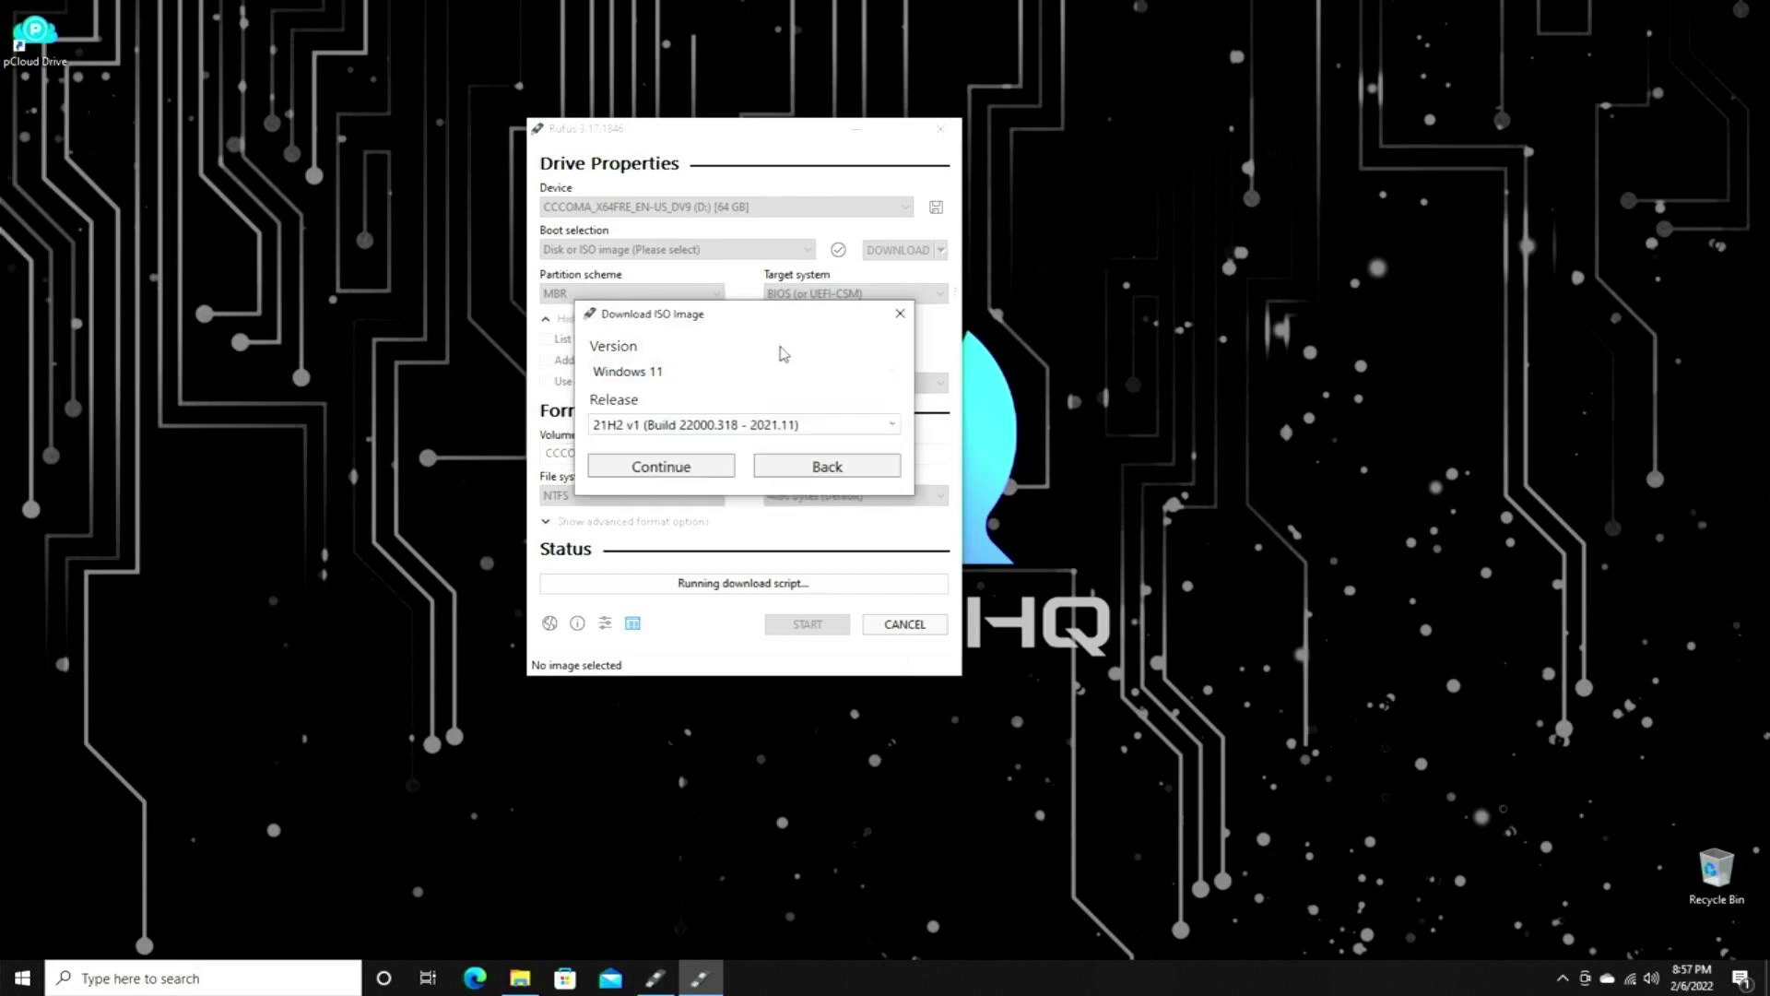
- Choose release 21H2 v1 and edition Windows 11 Home/Pro/Edu
click(892, 425)
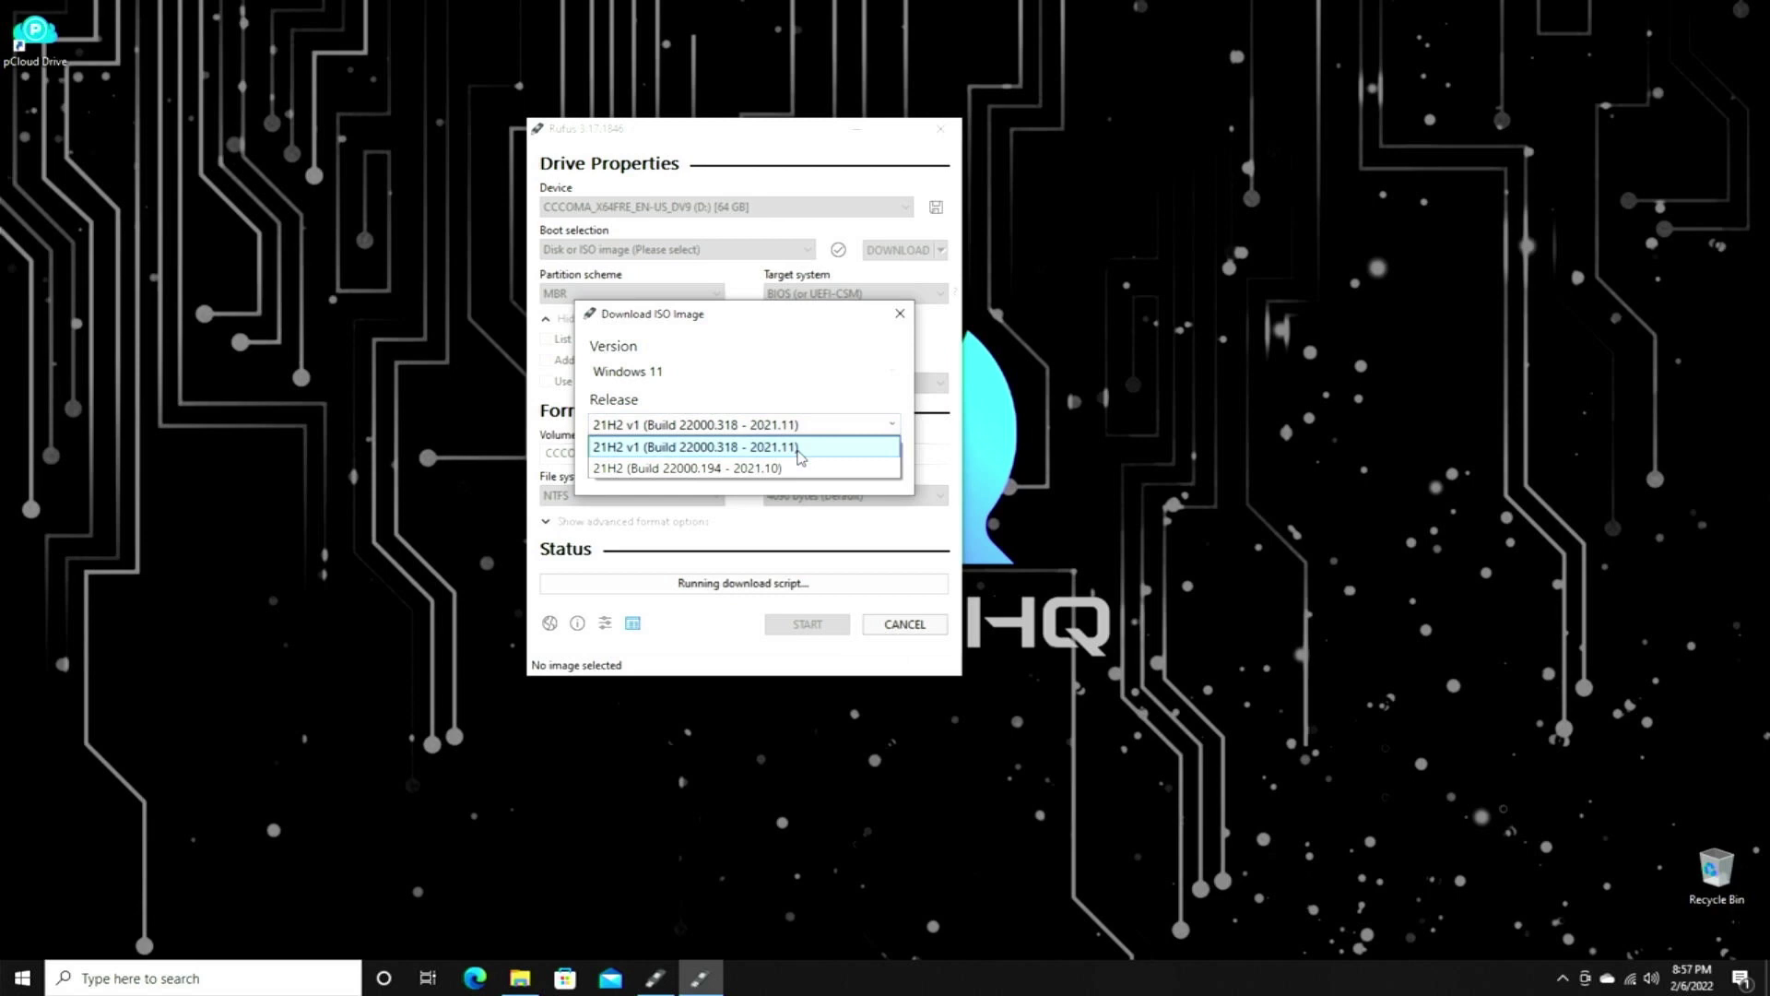
click(636, 450)
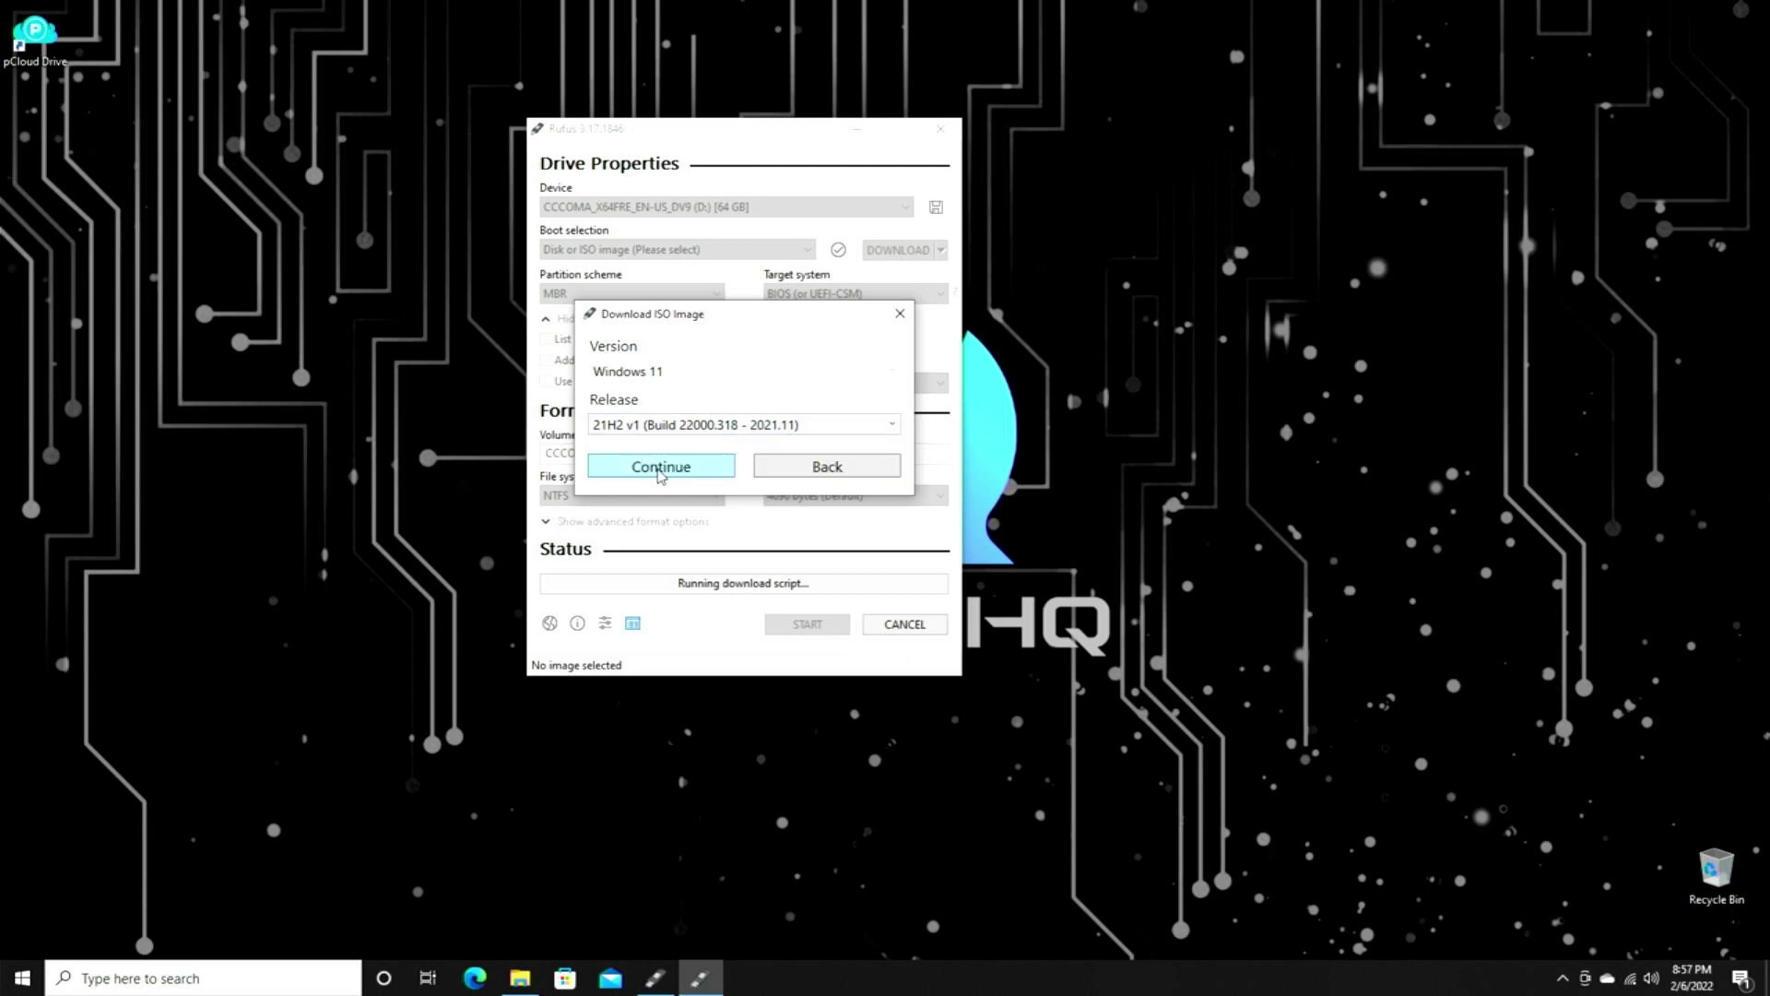
click(660, 474)
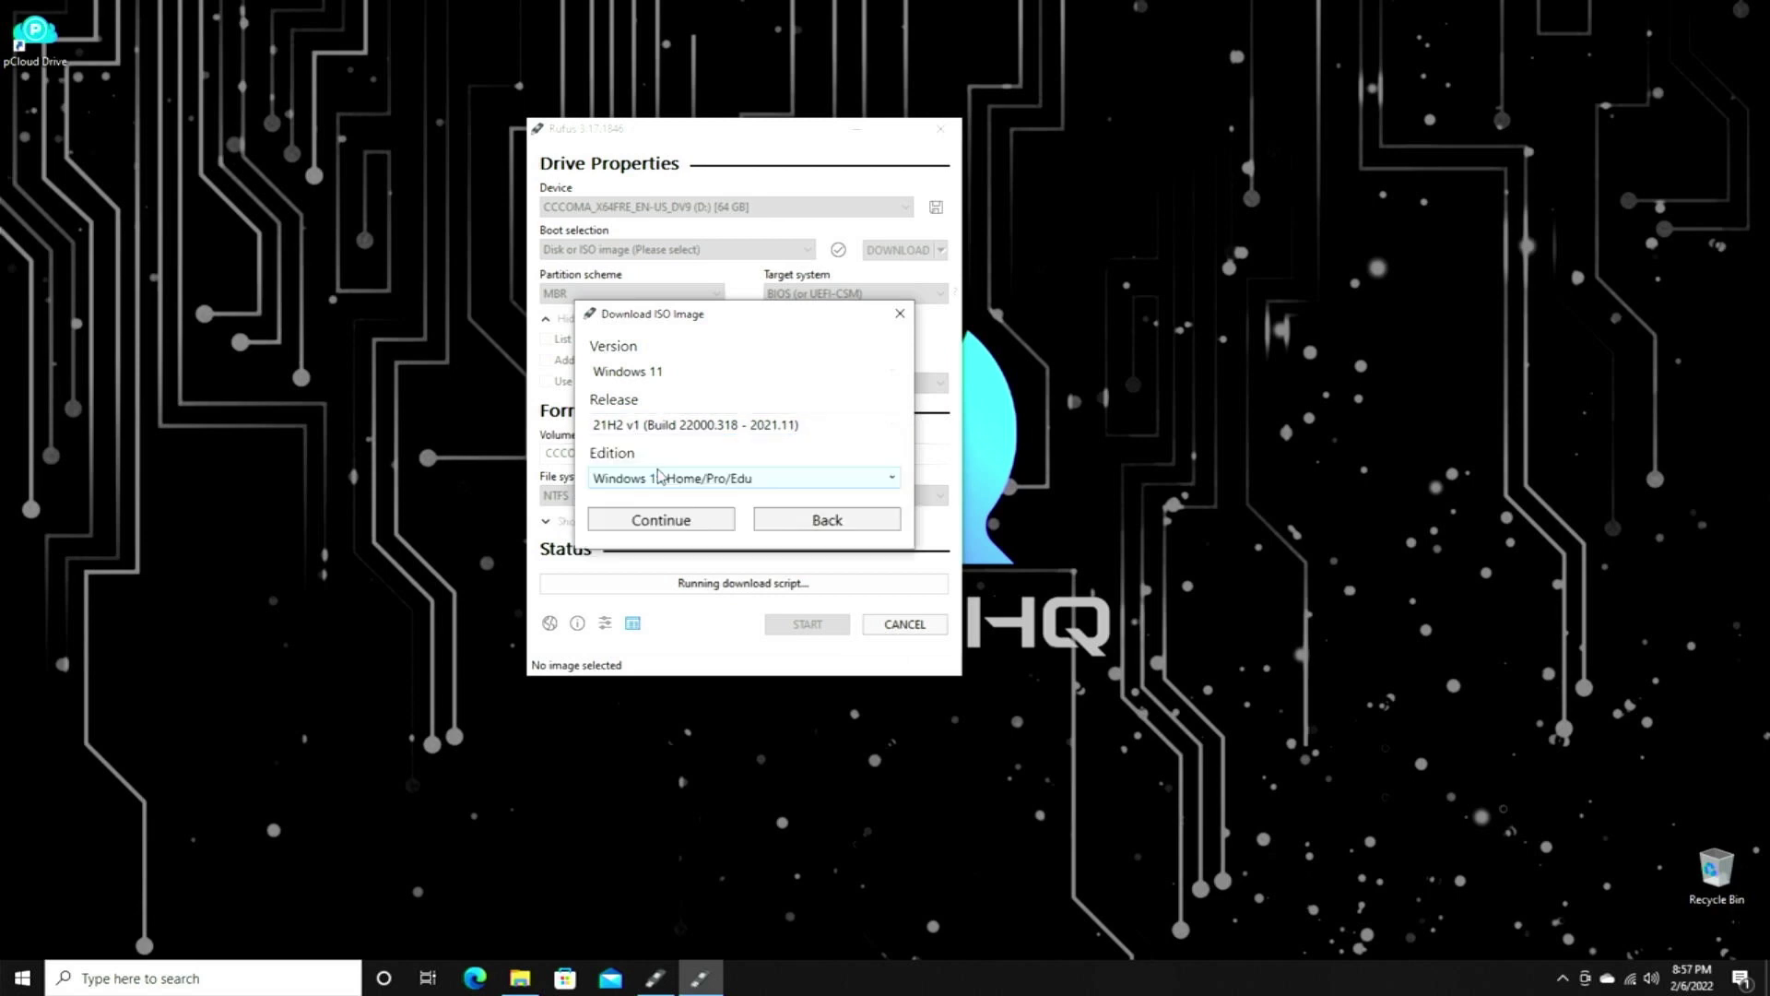
click(890, 481)
click(889, 481)
click(672, 526)
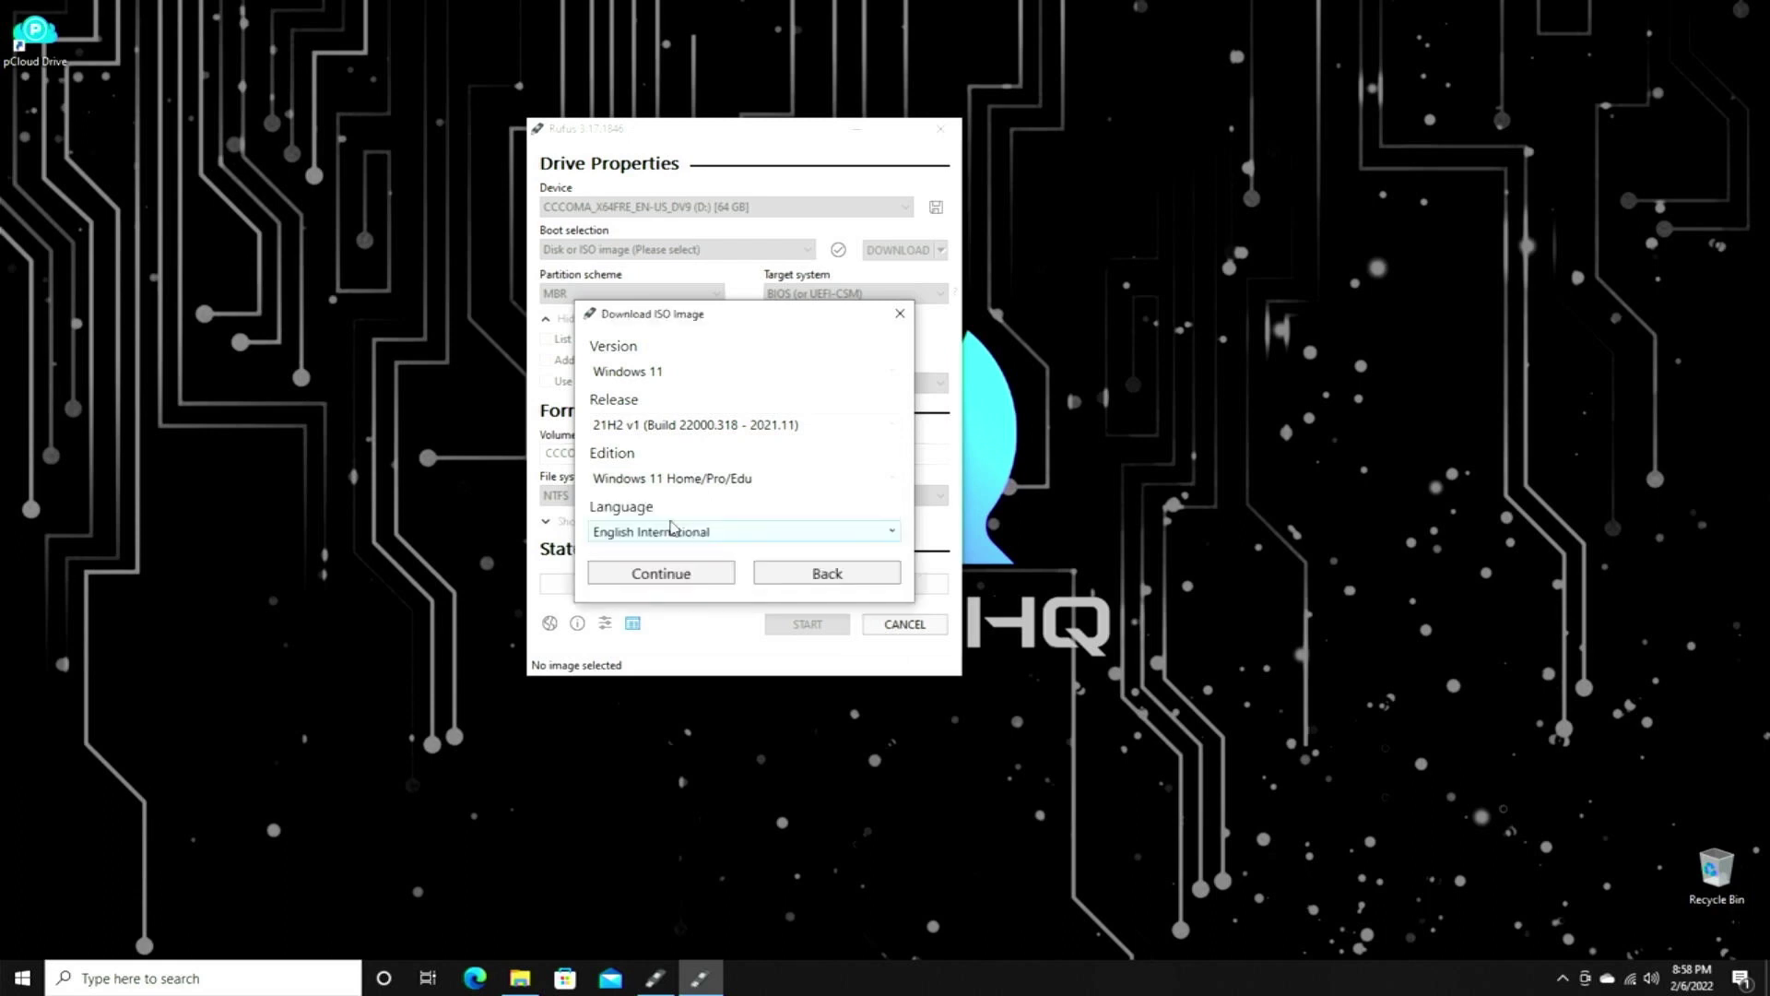
- Pick English as the language and download the x64 image
click(887, 531)
scroll(627, 577, up, 1)
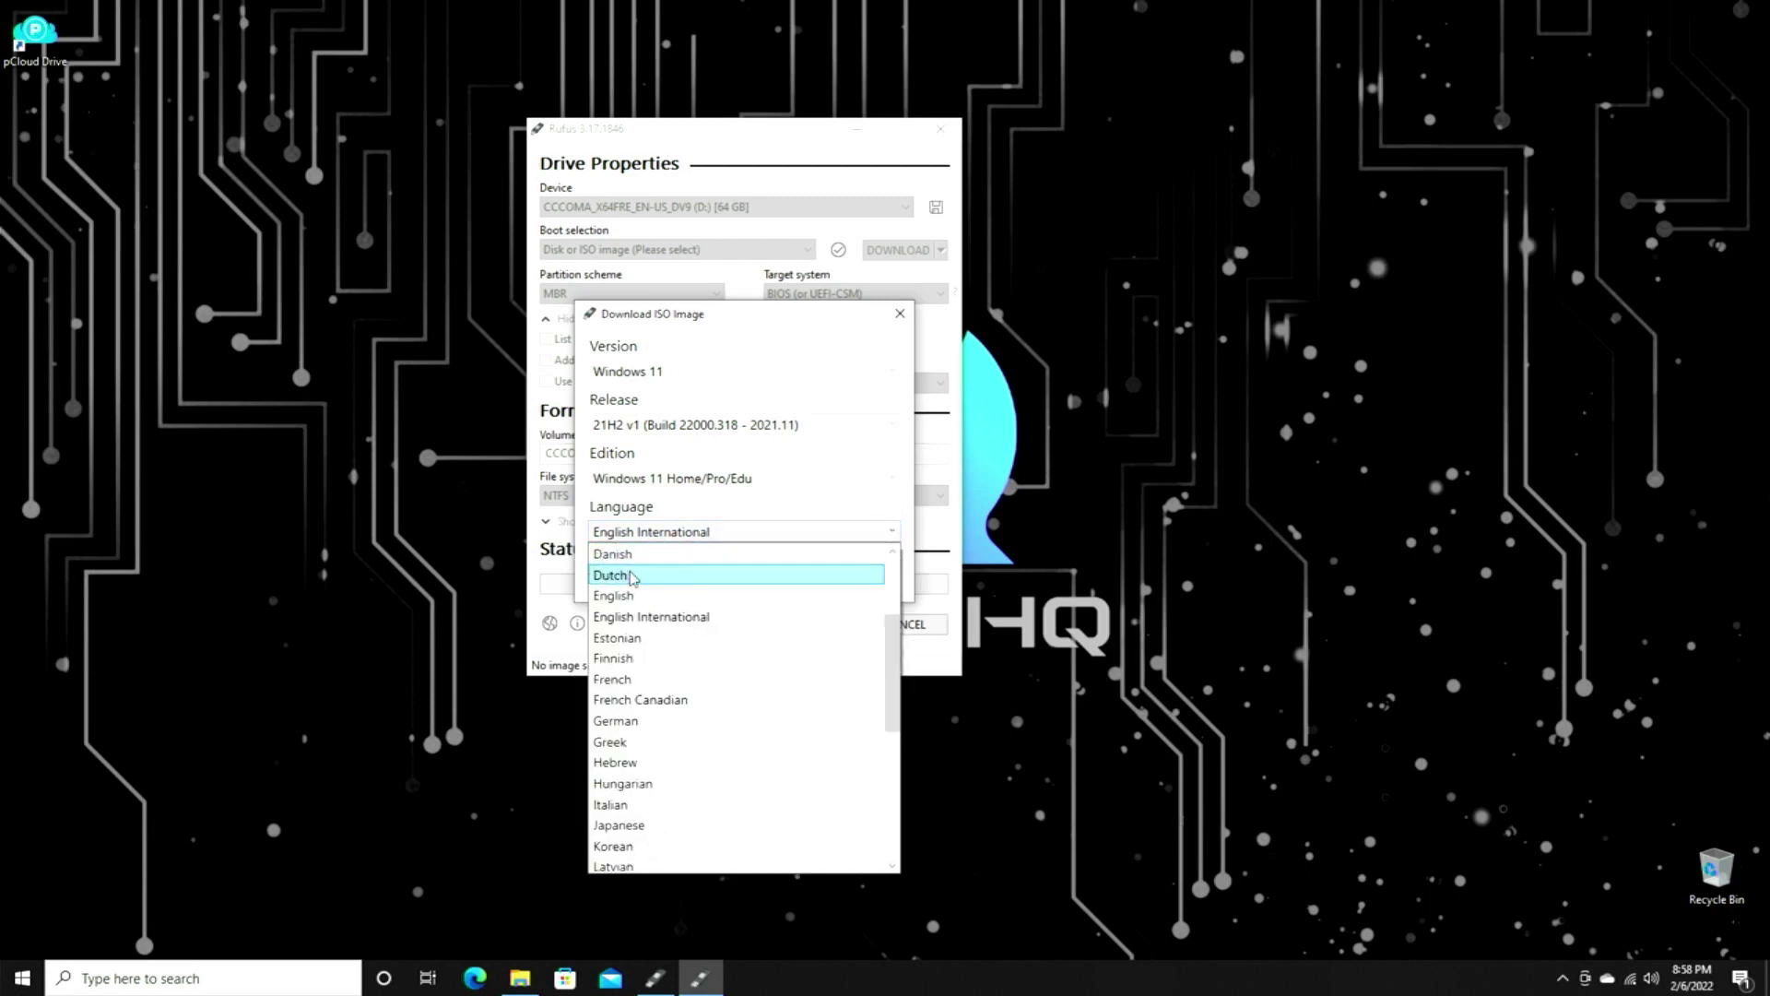
click(635, 594)
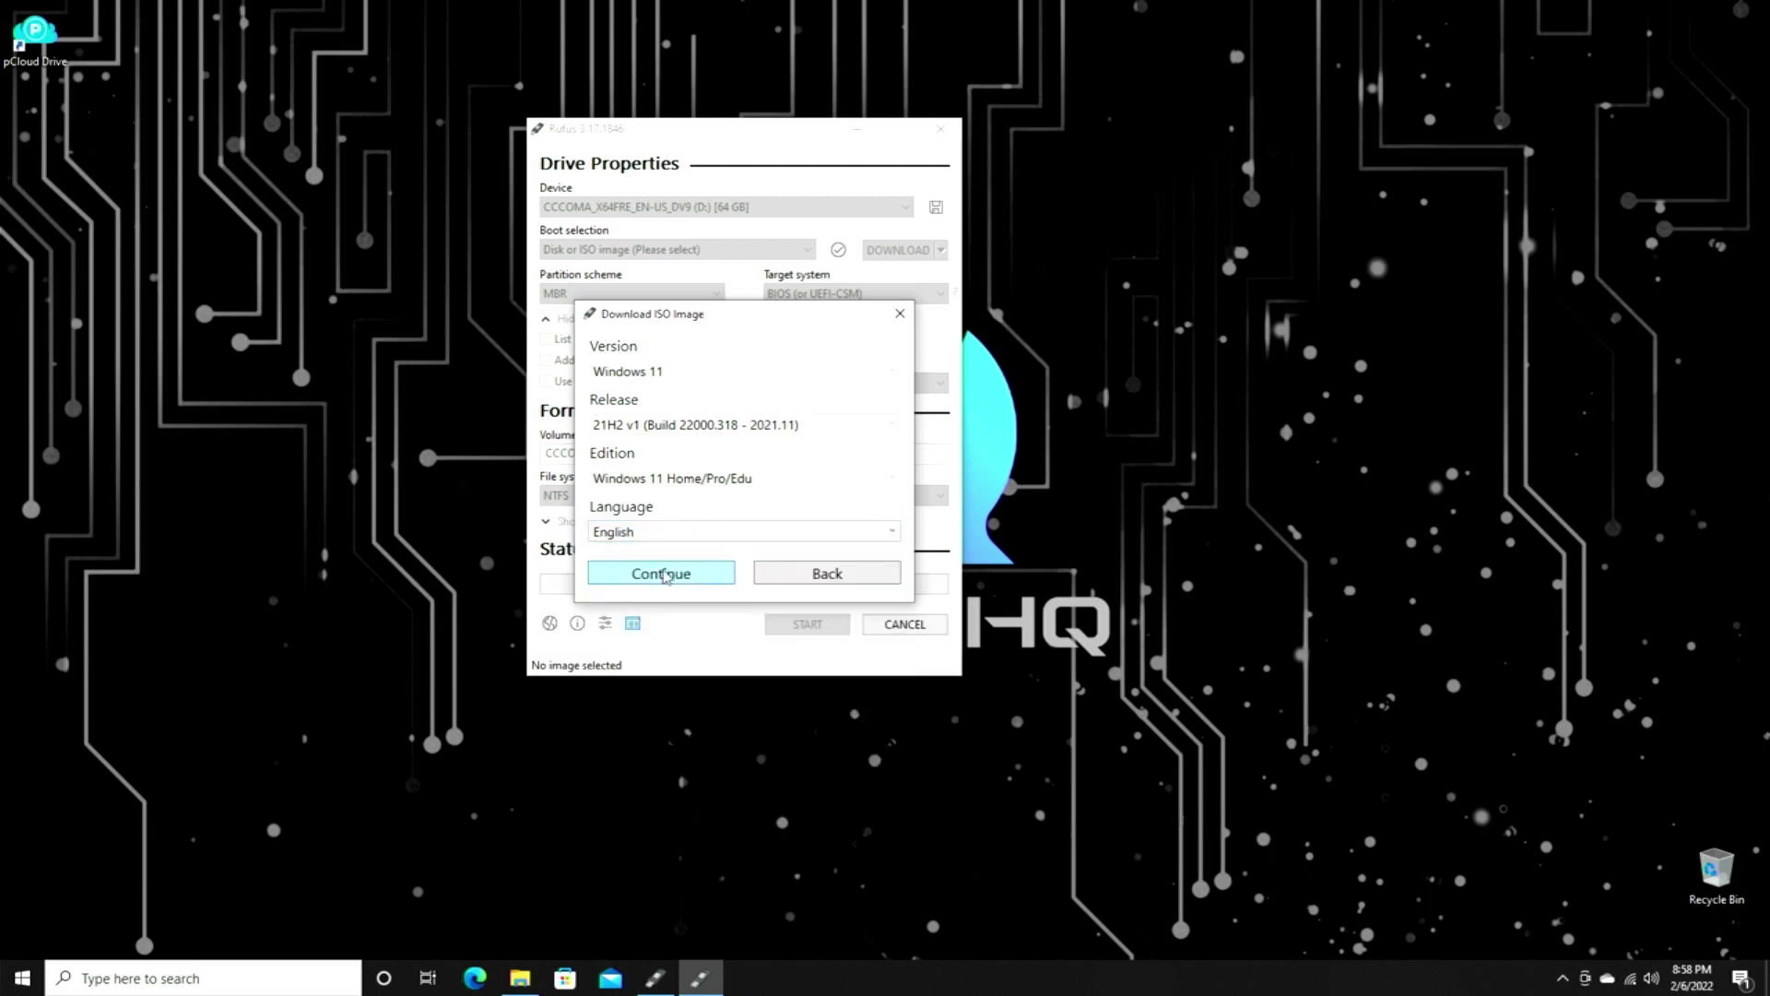
click(671, 574)
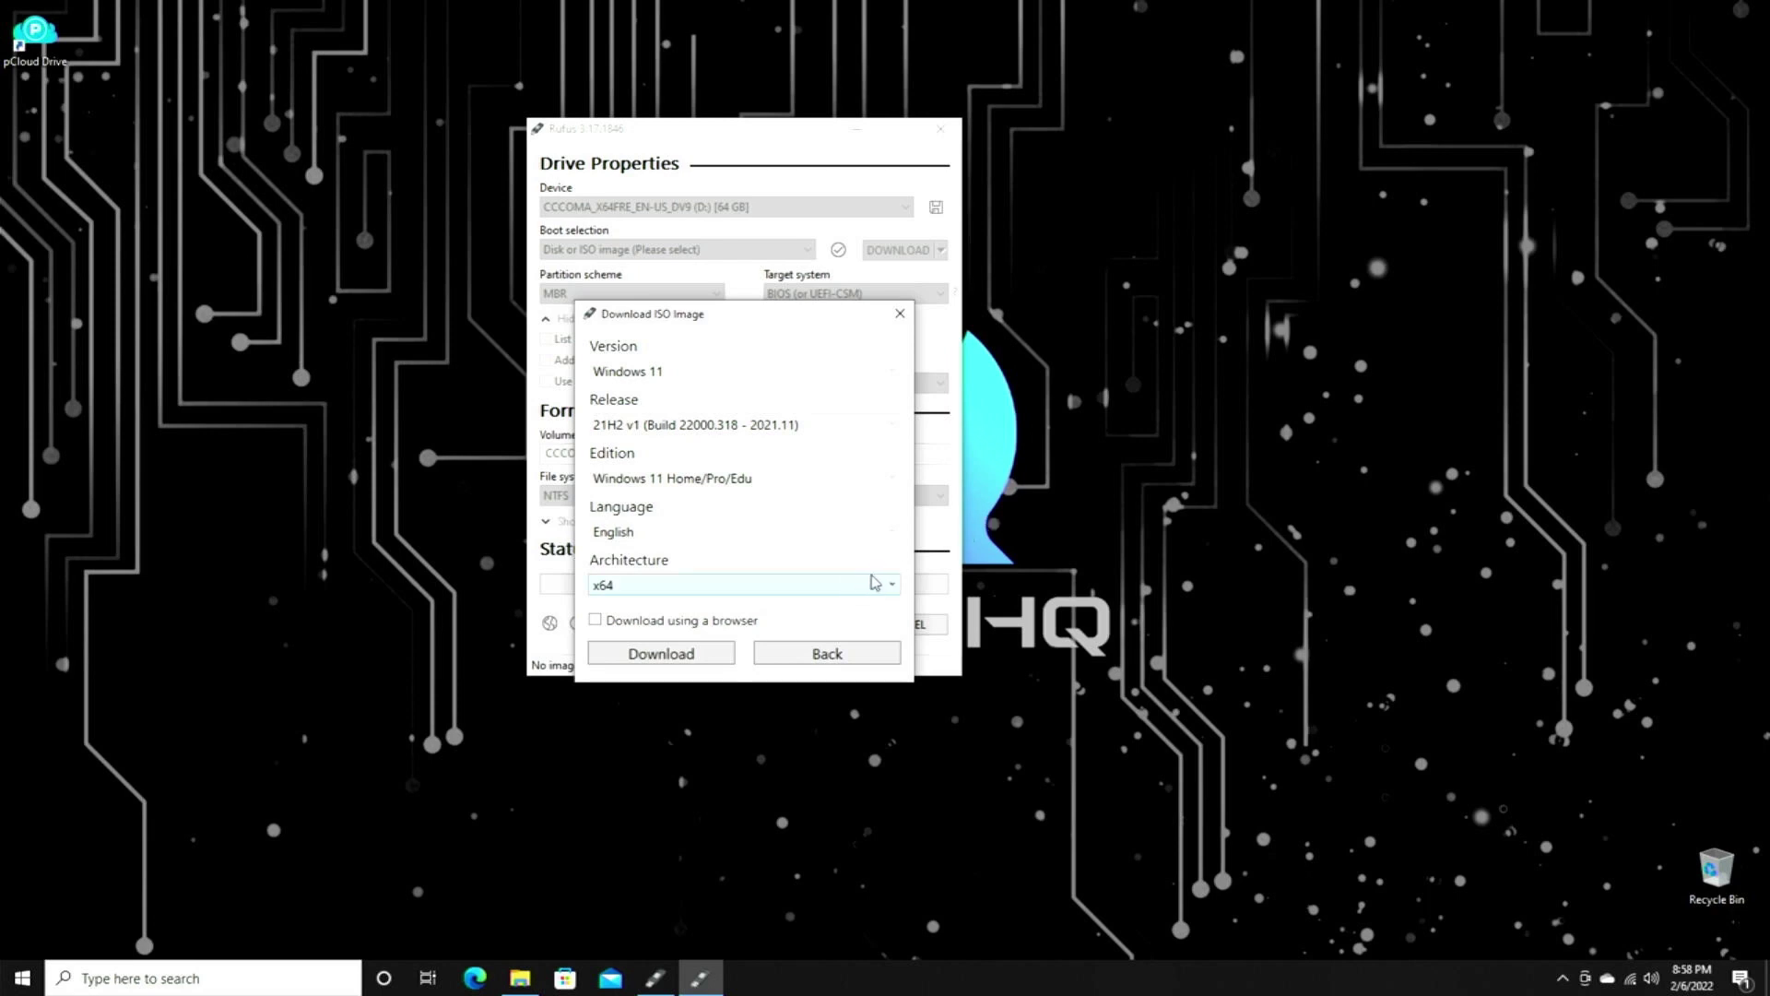
click(680, 657)
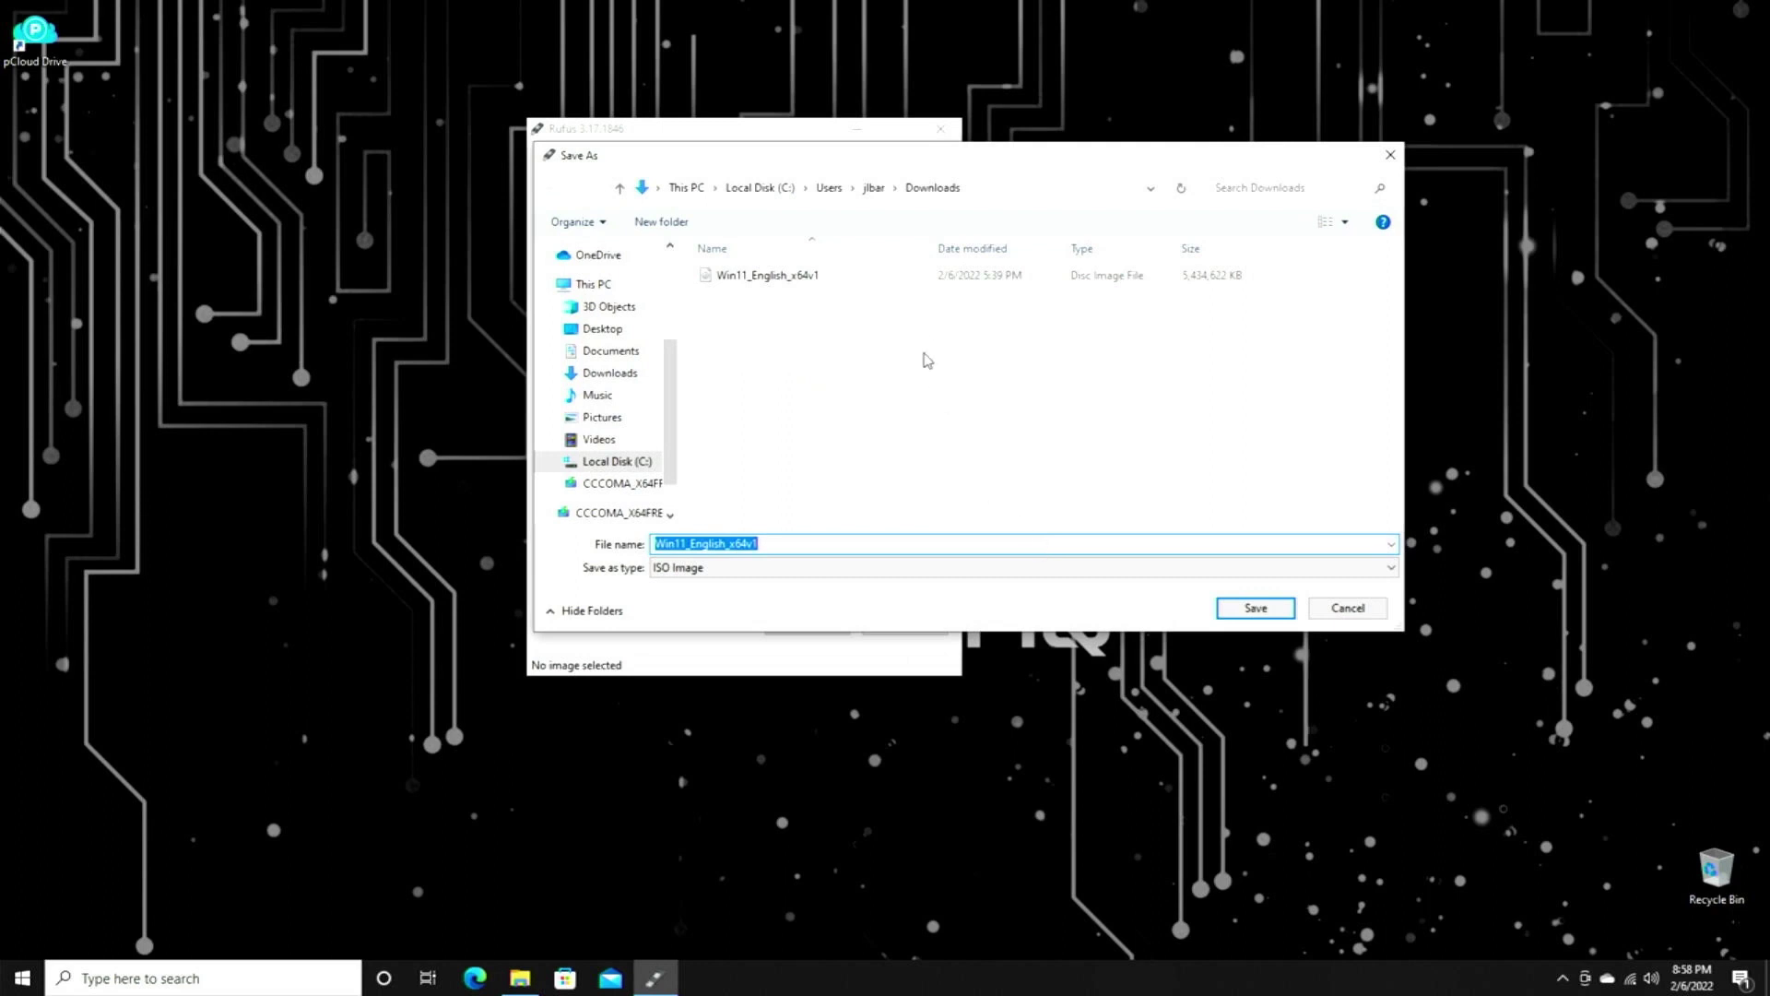
- Cancel the save and load Win11_English_x64v1.iso into Rufus via SELECT
key(Escape)
click(940, 250)
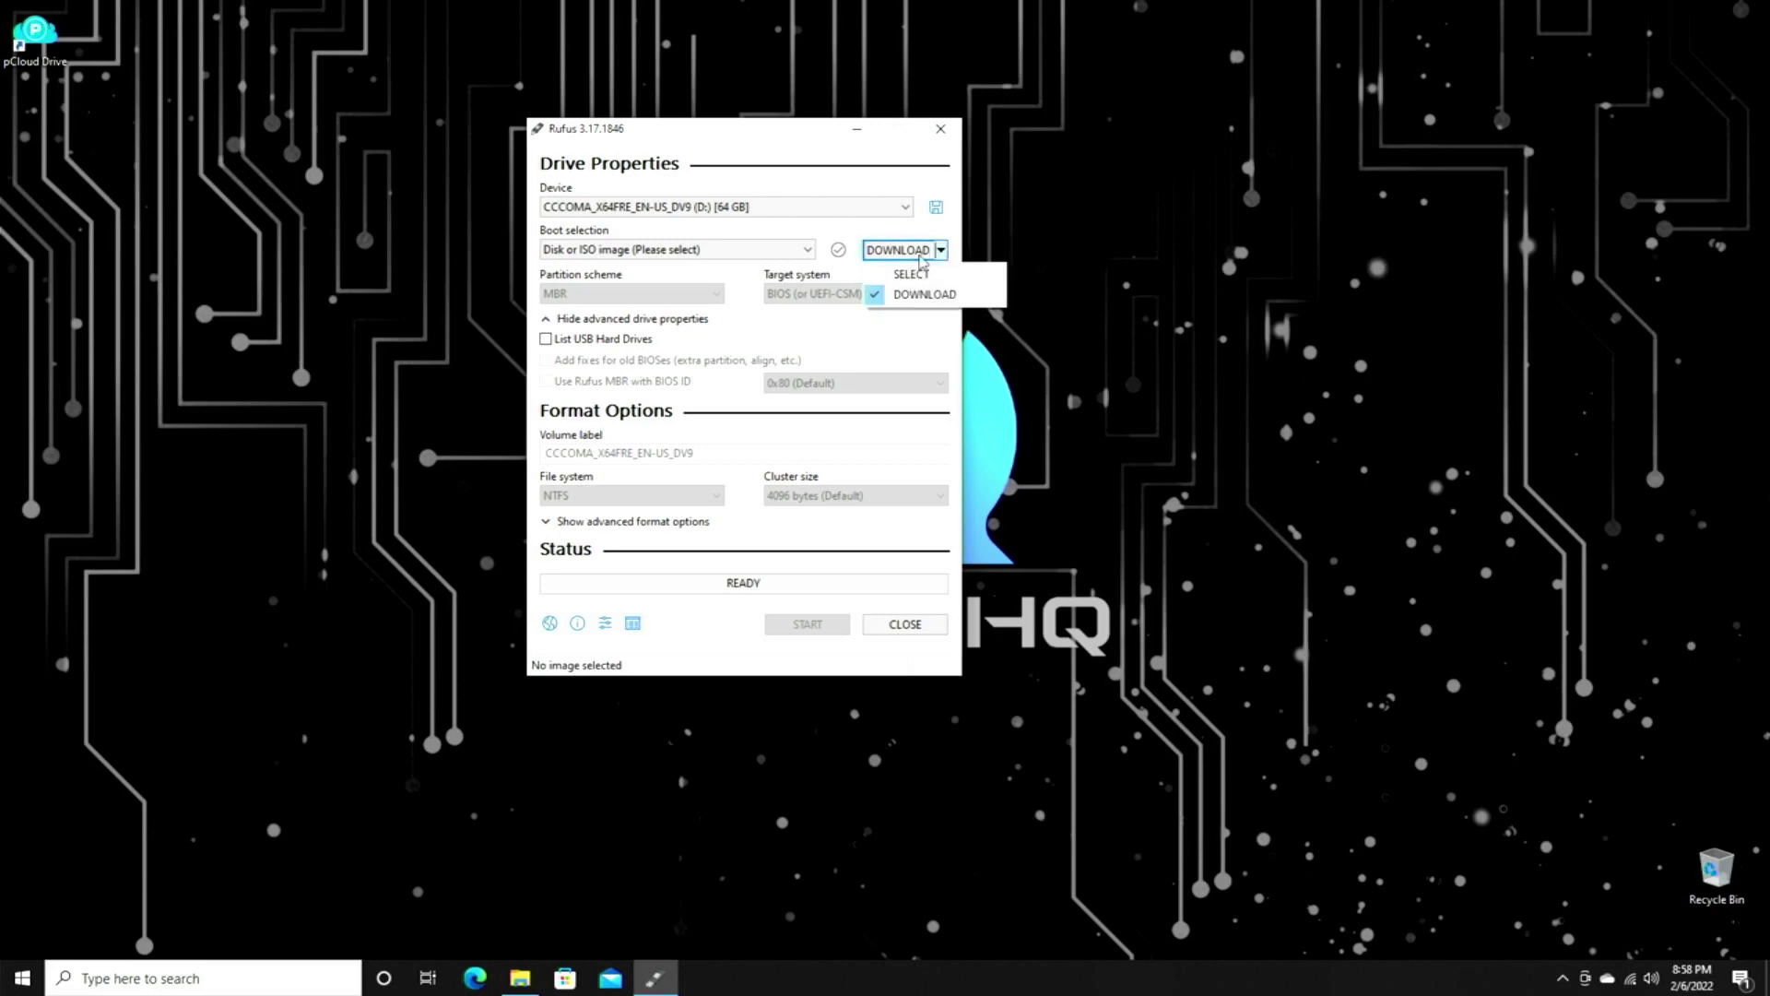
click(901, 274)
click(897, 250)
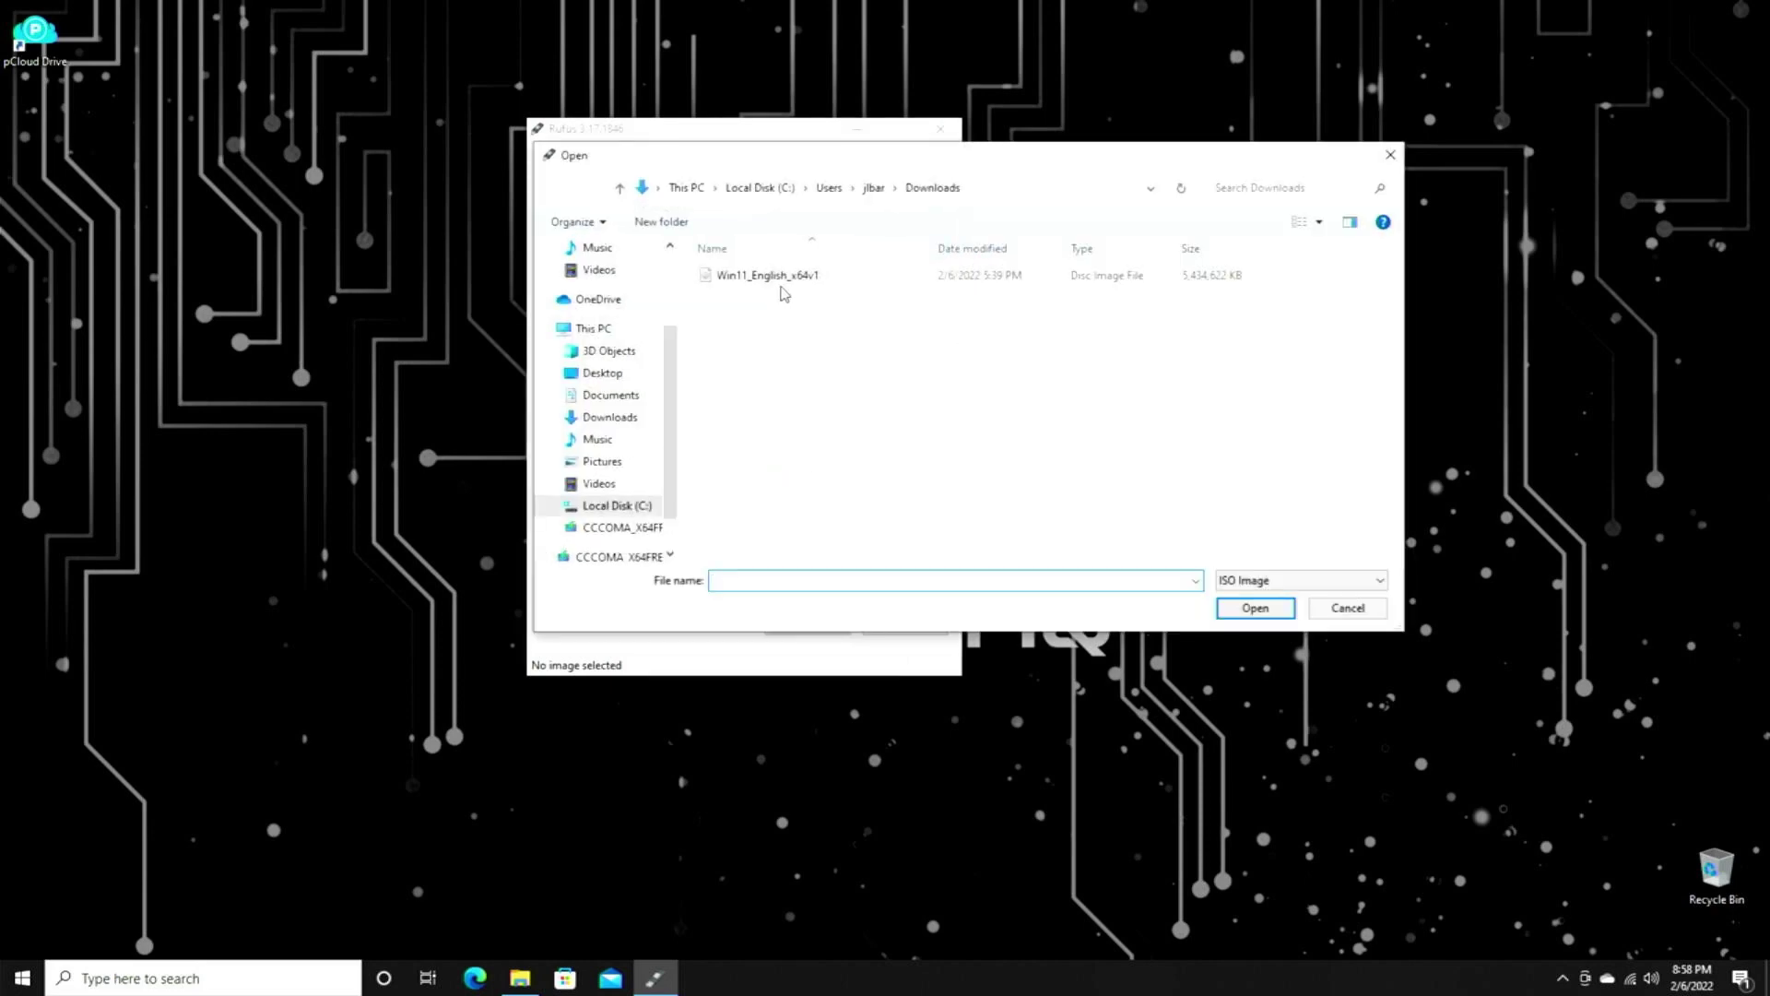
click(779, 275)
click(1252, 608)
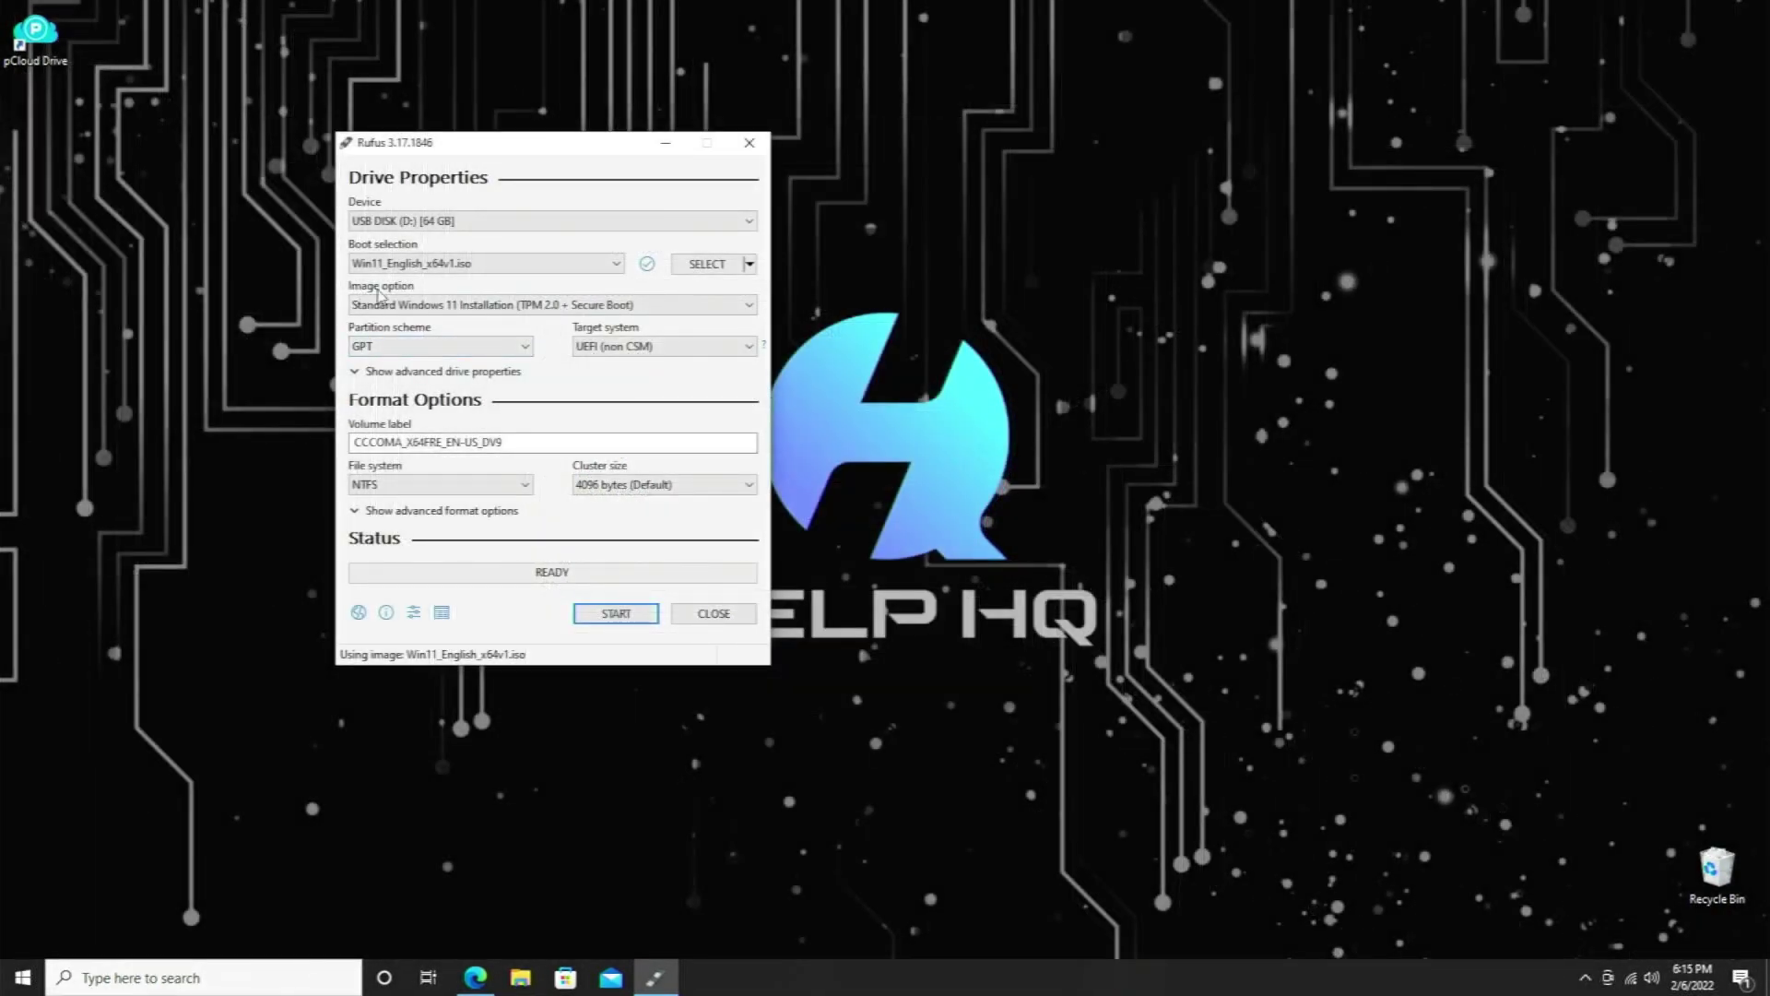
- Choose Extended Windows 11 Installation (no TPM / no Secure Boot) and MBR partition scheme for BIOS
click(750, 305)
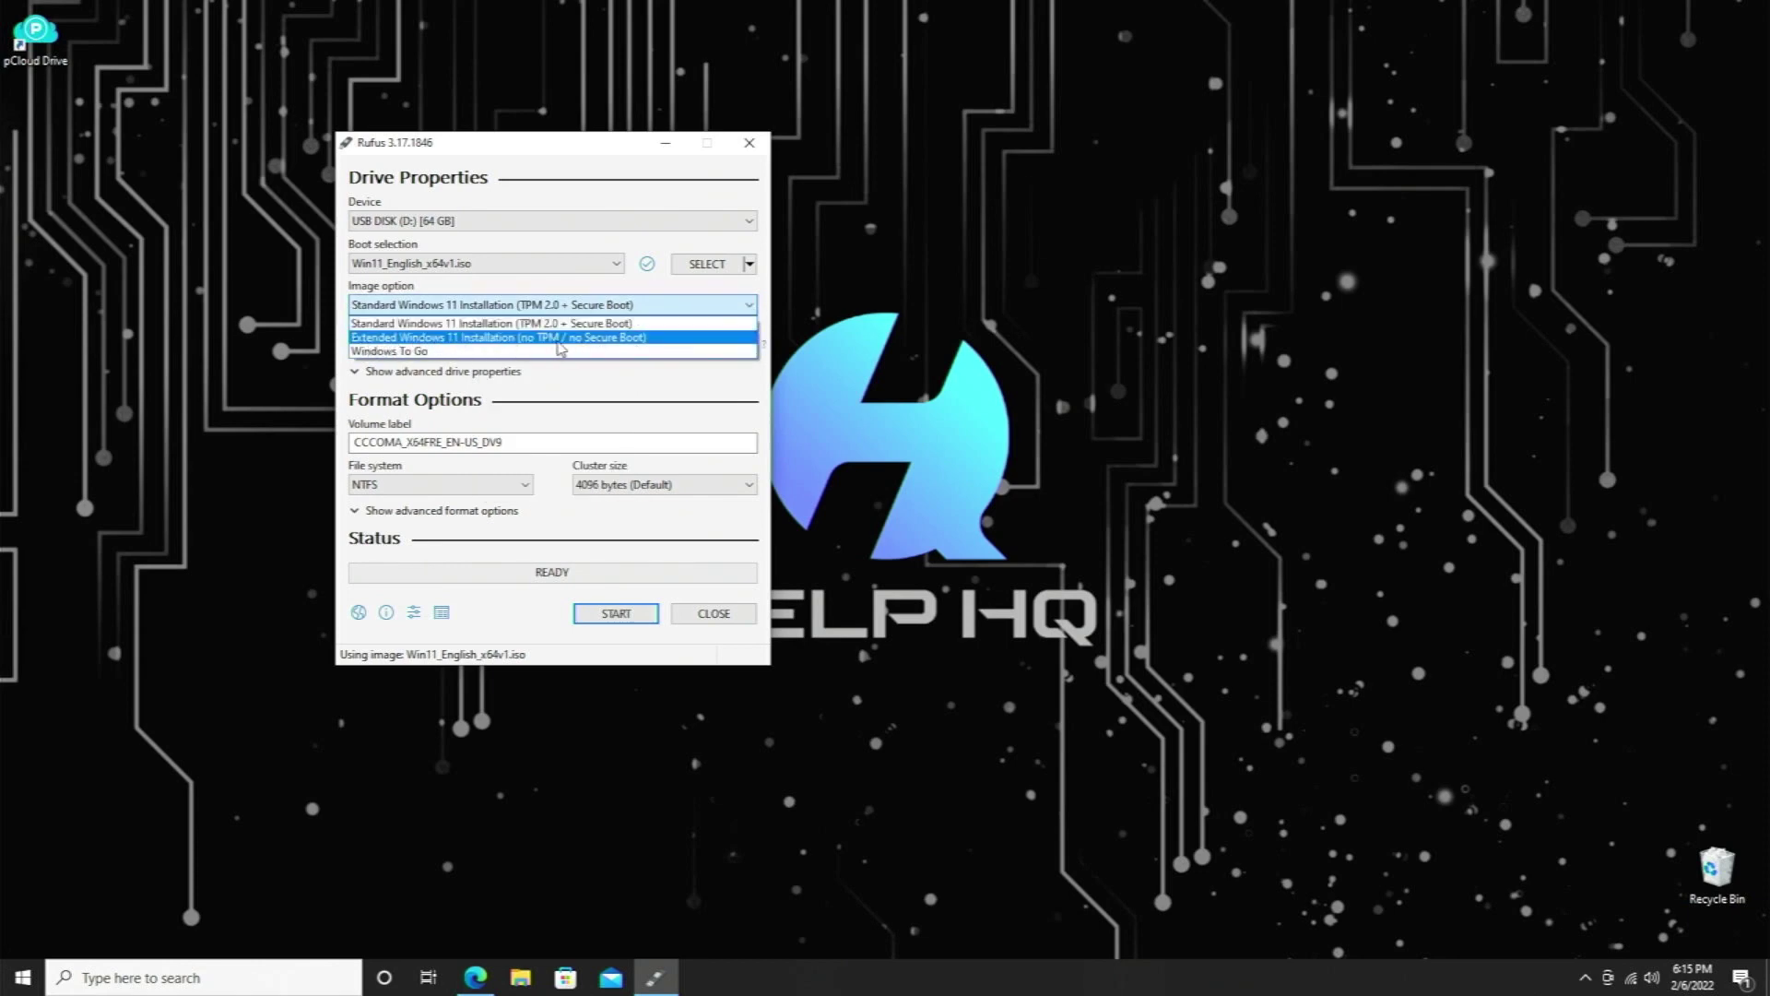
click(657, 339)
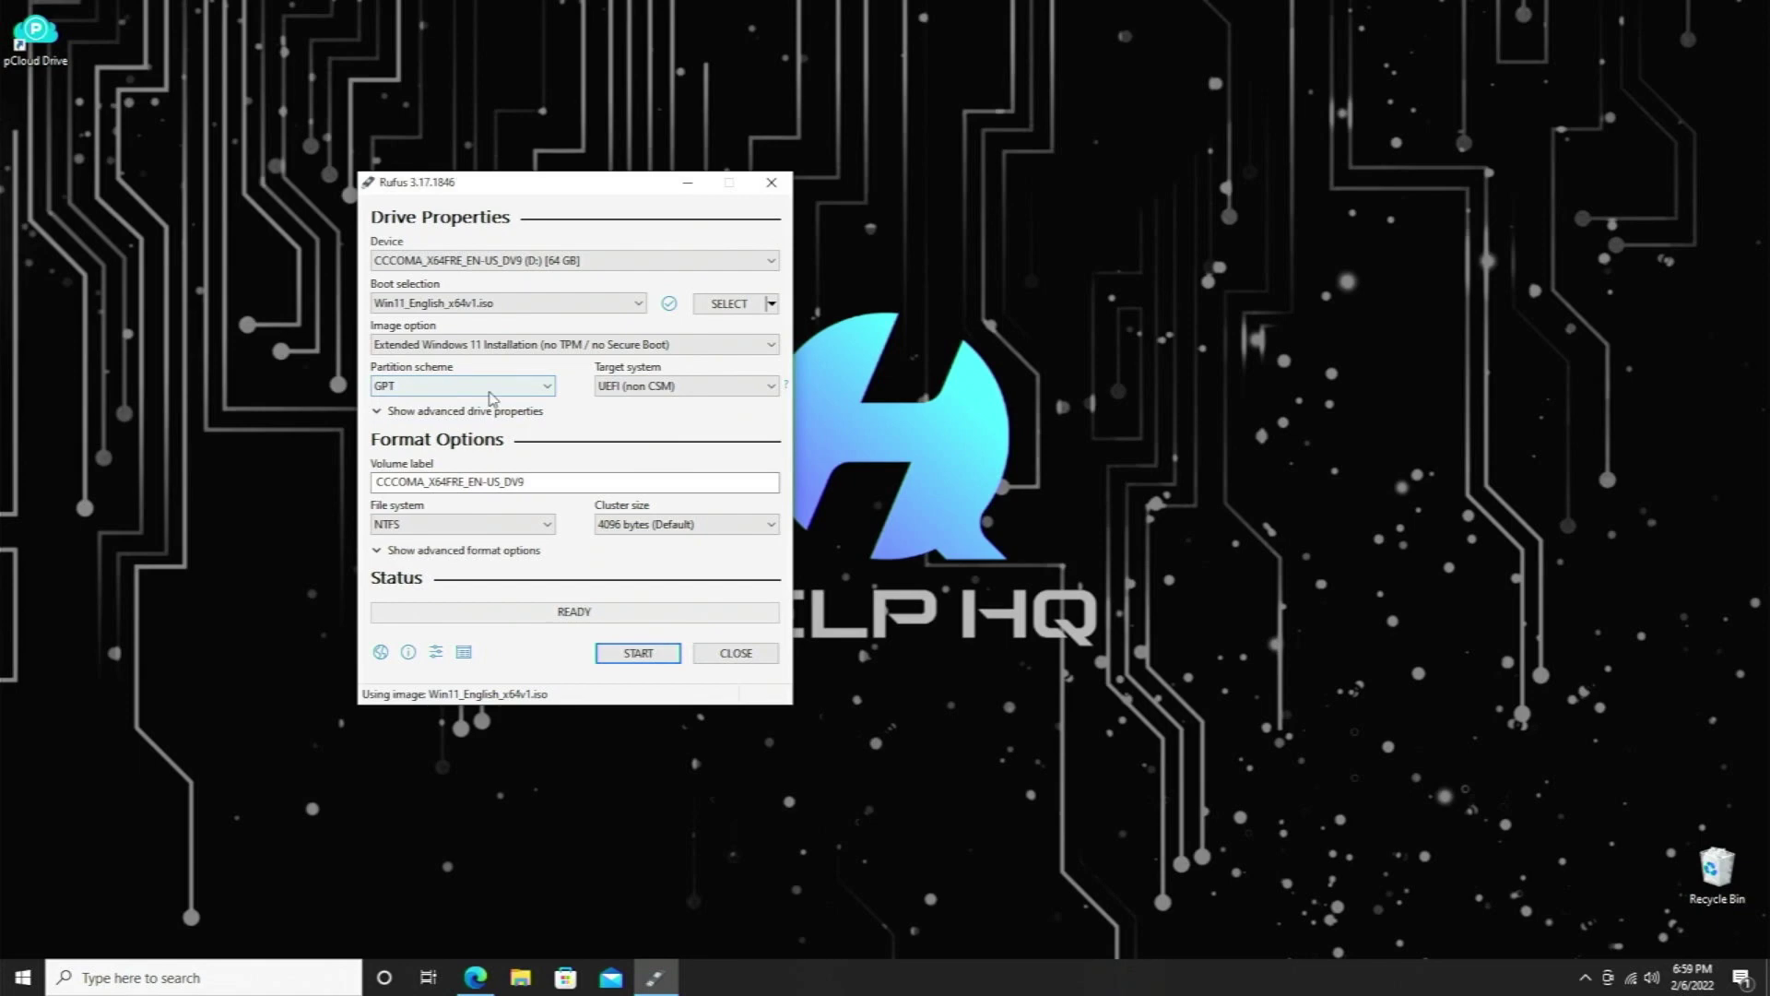
click(545, 387)
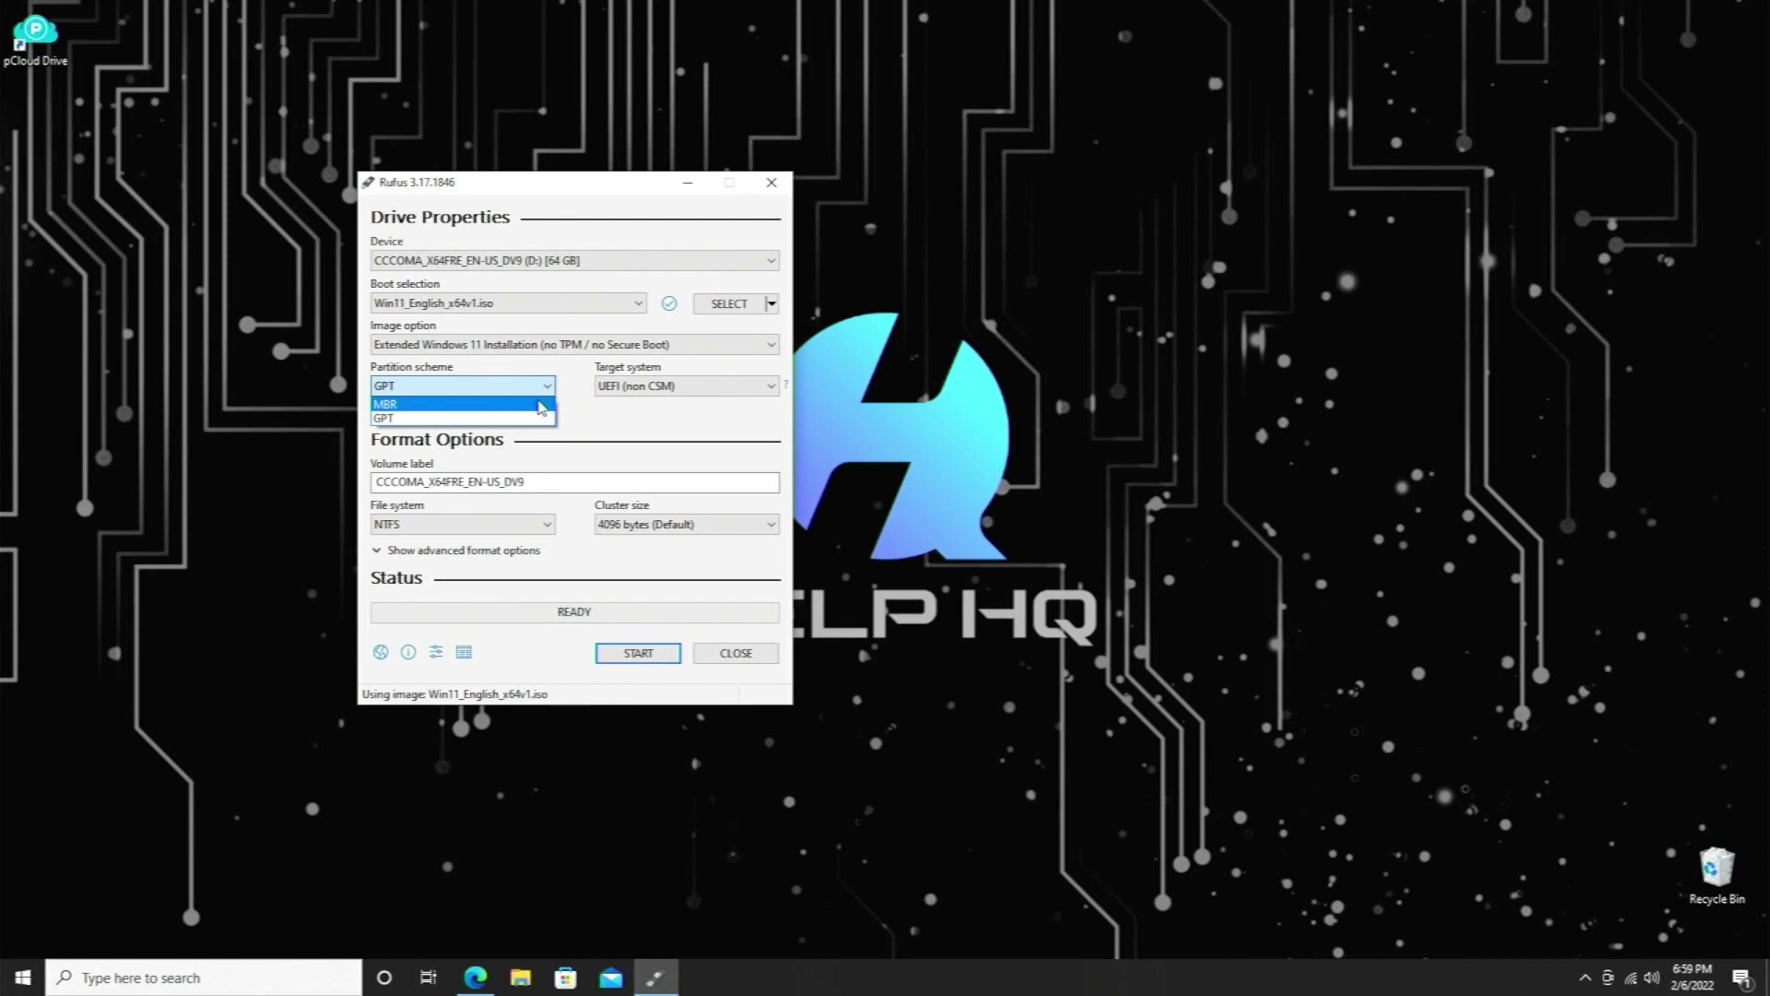
click(541, 405)
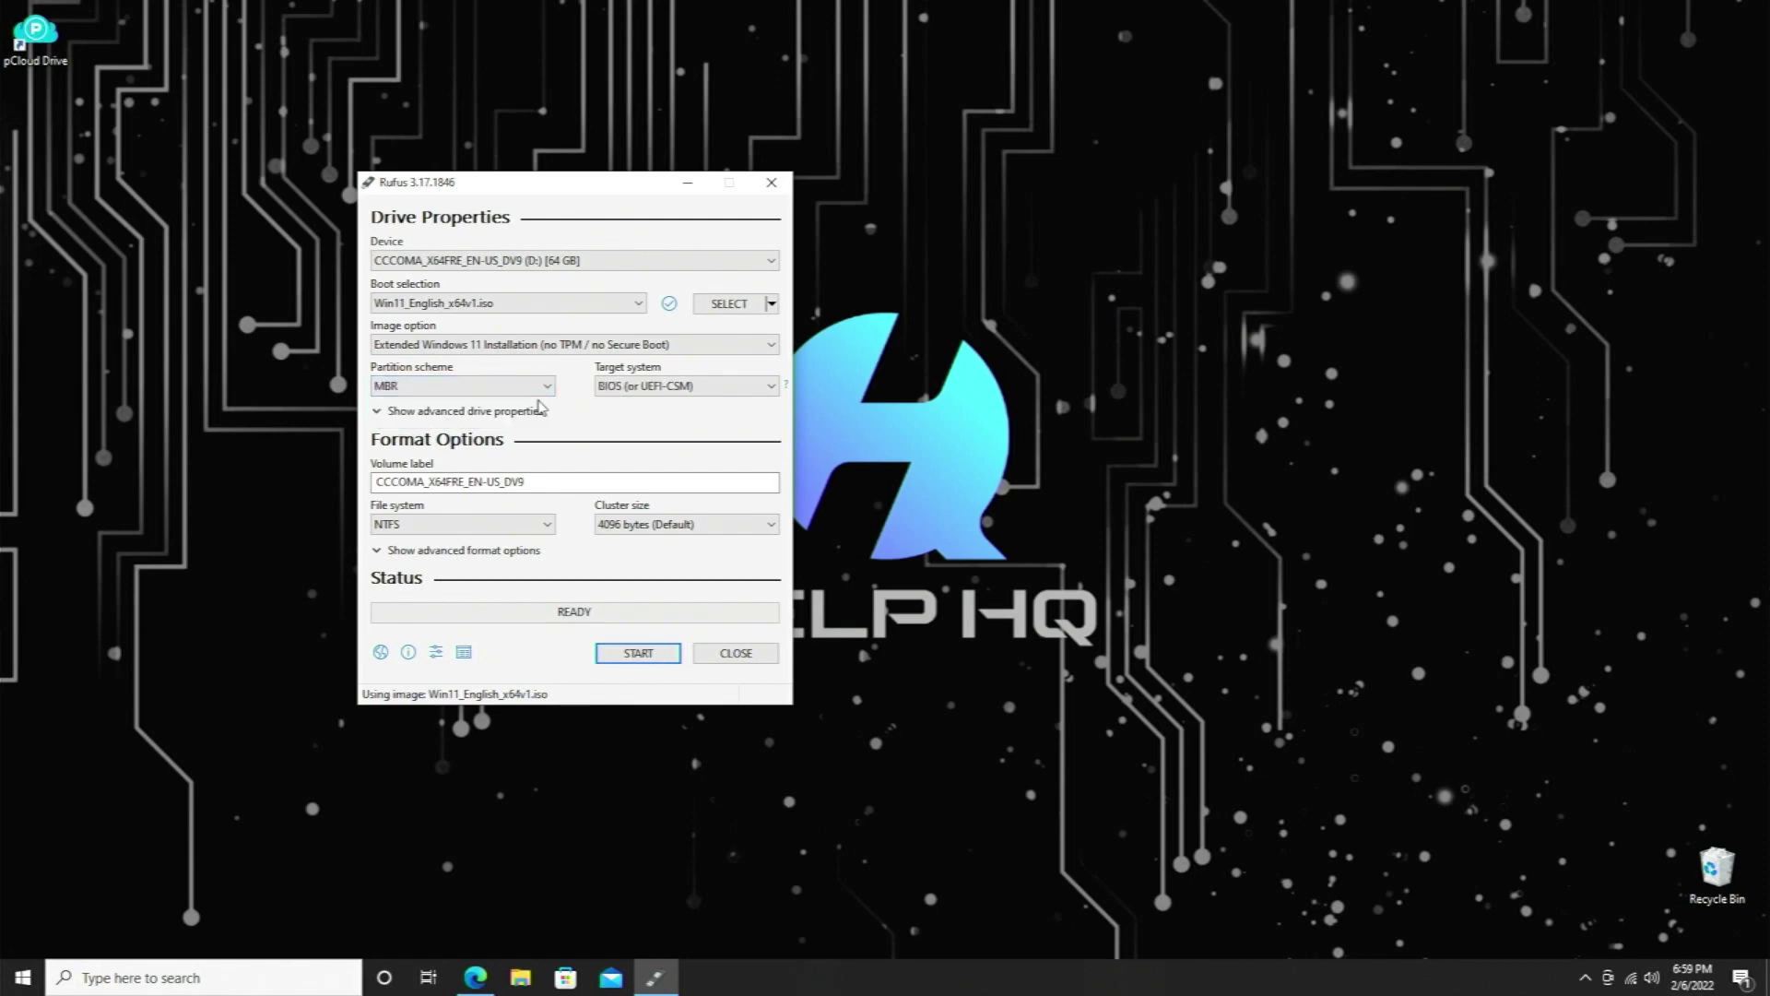
click(770, 387)
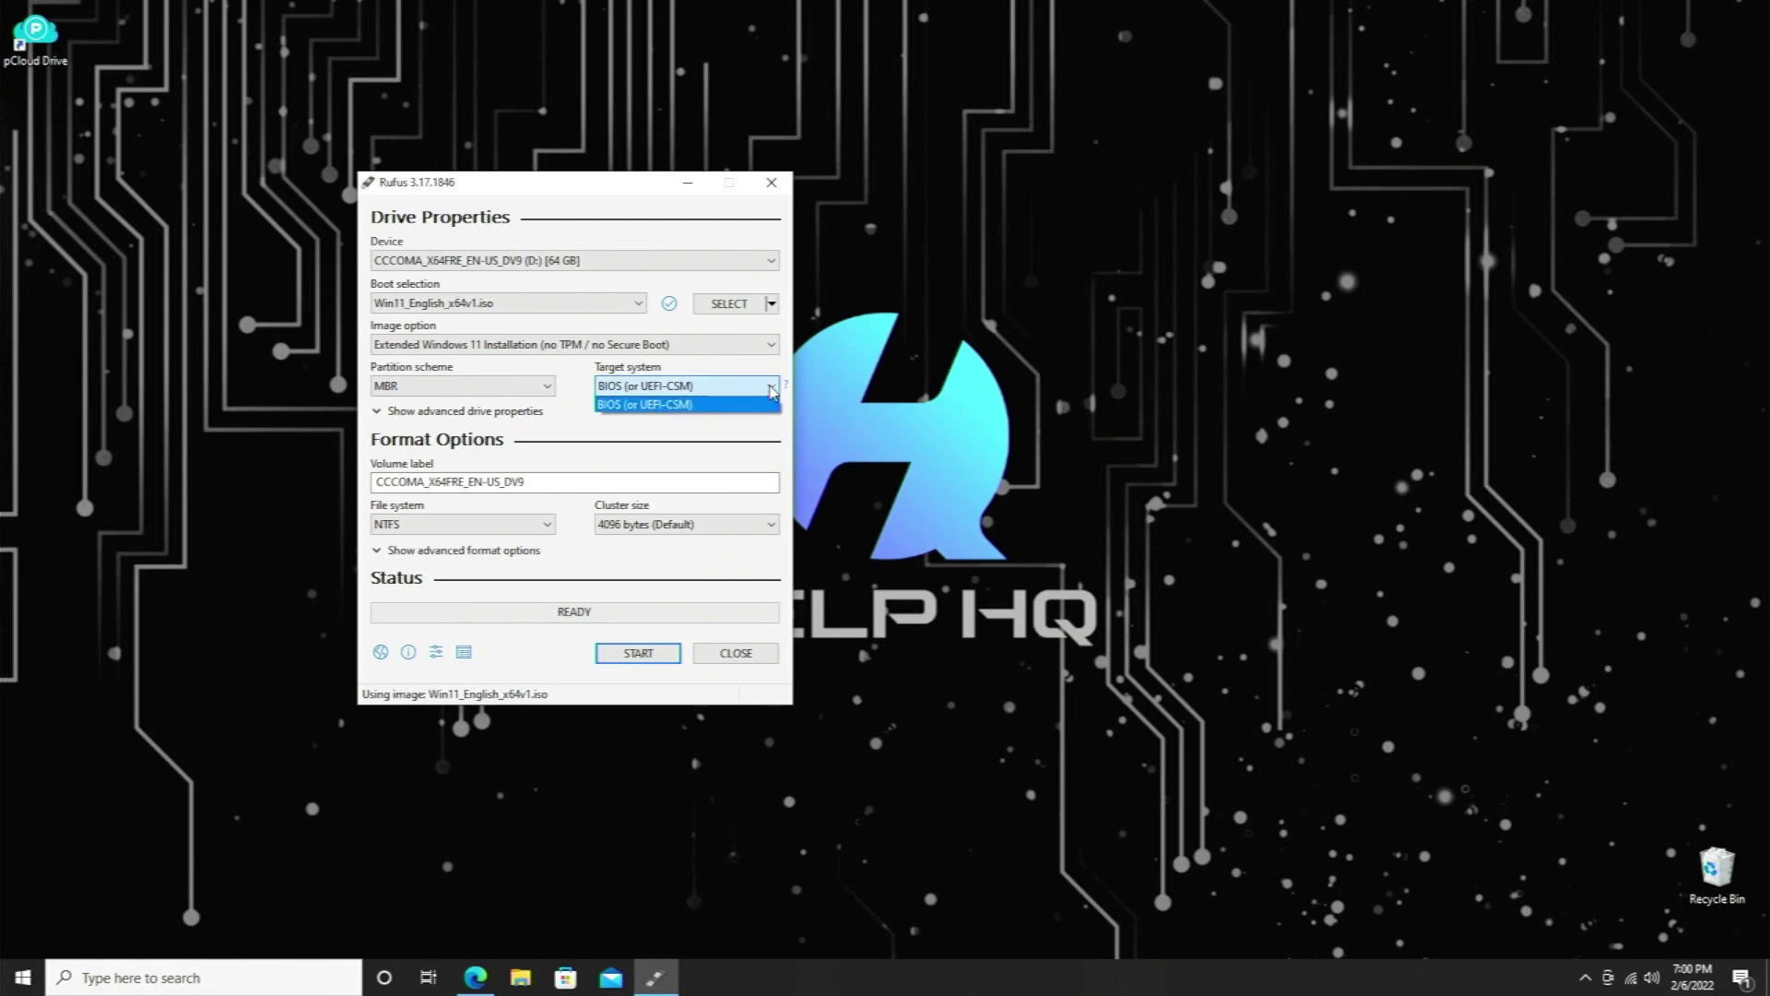
click(771, 386)
click(547, 385)
- Search for 'system inform' and launch System Information from the results
click(383, 418)
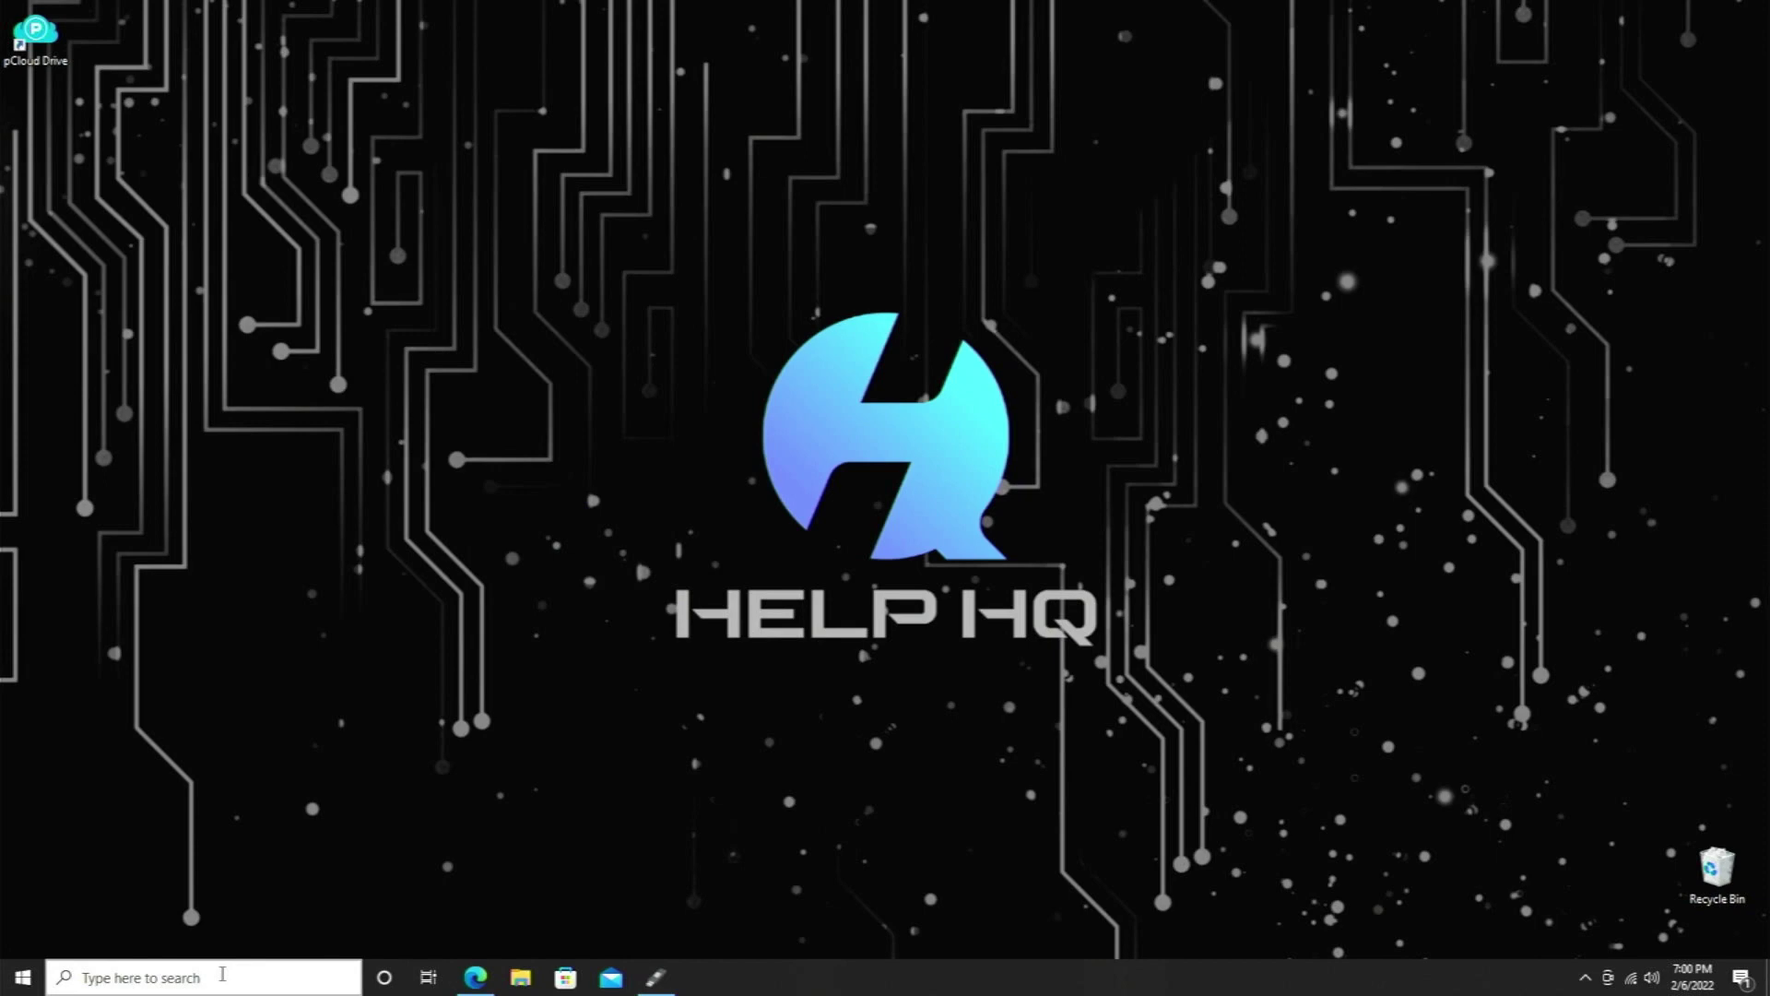
click(223, 977)
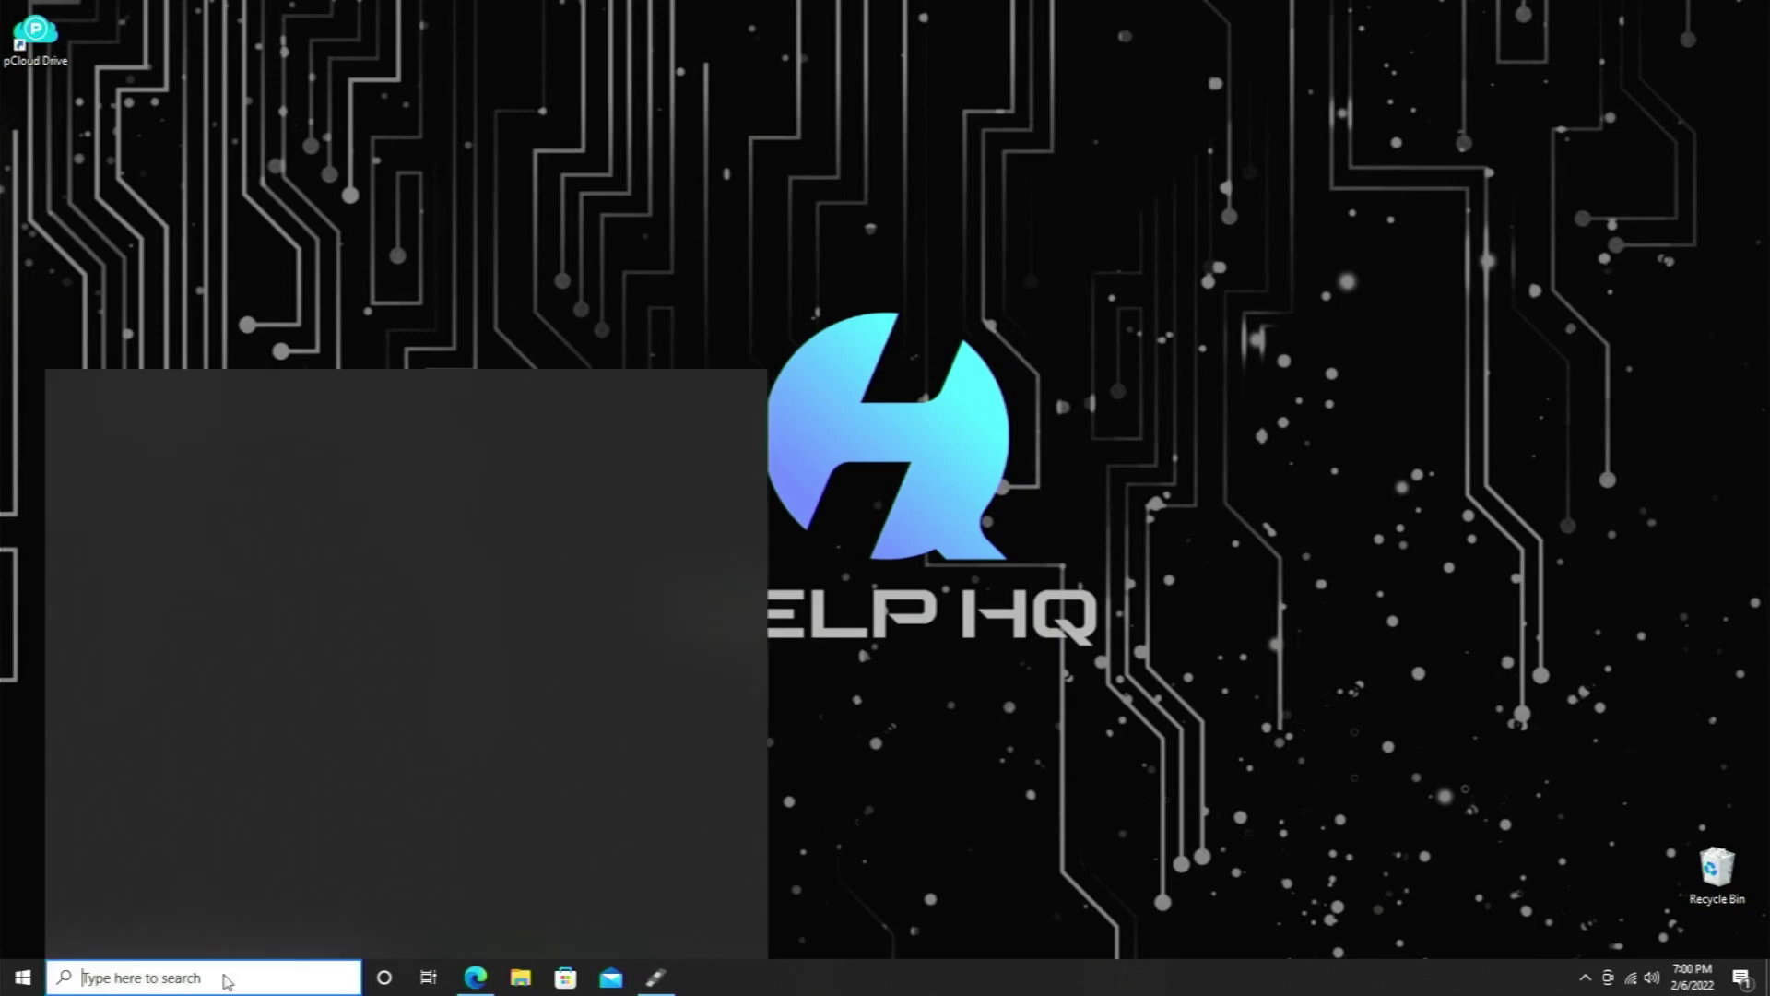
text(system inform)
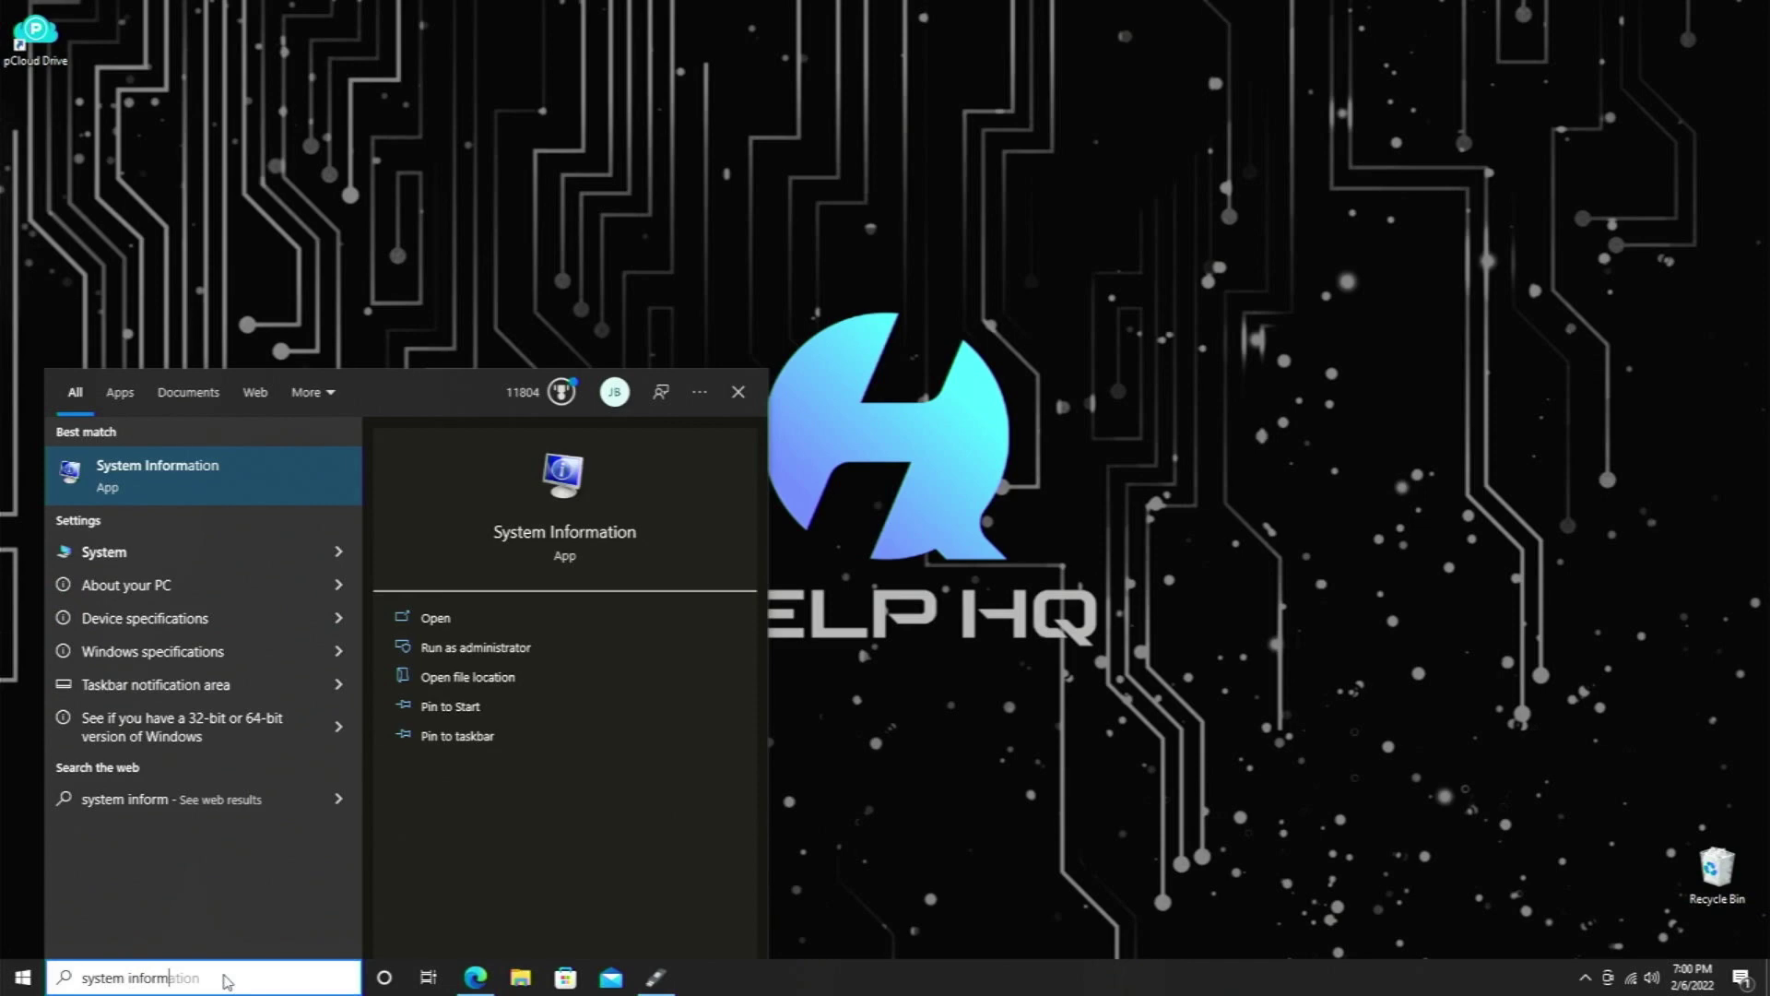
key(Return)
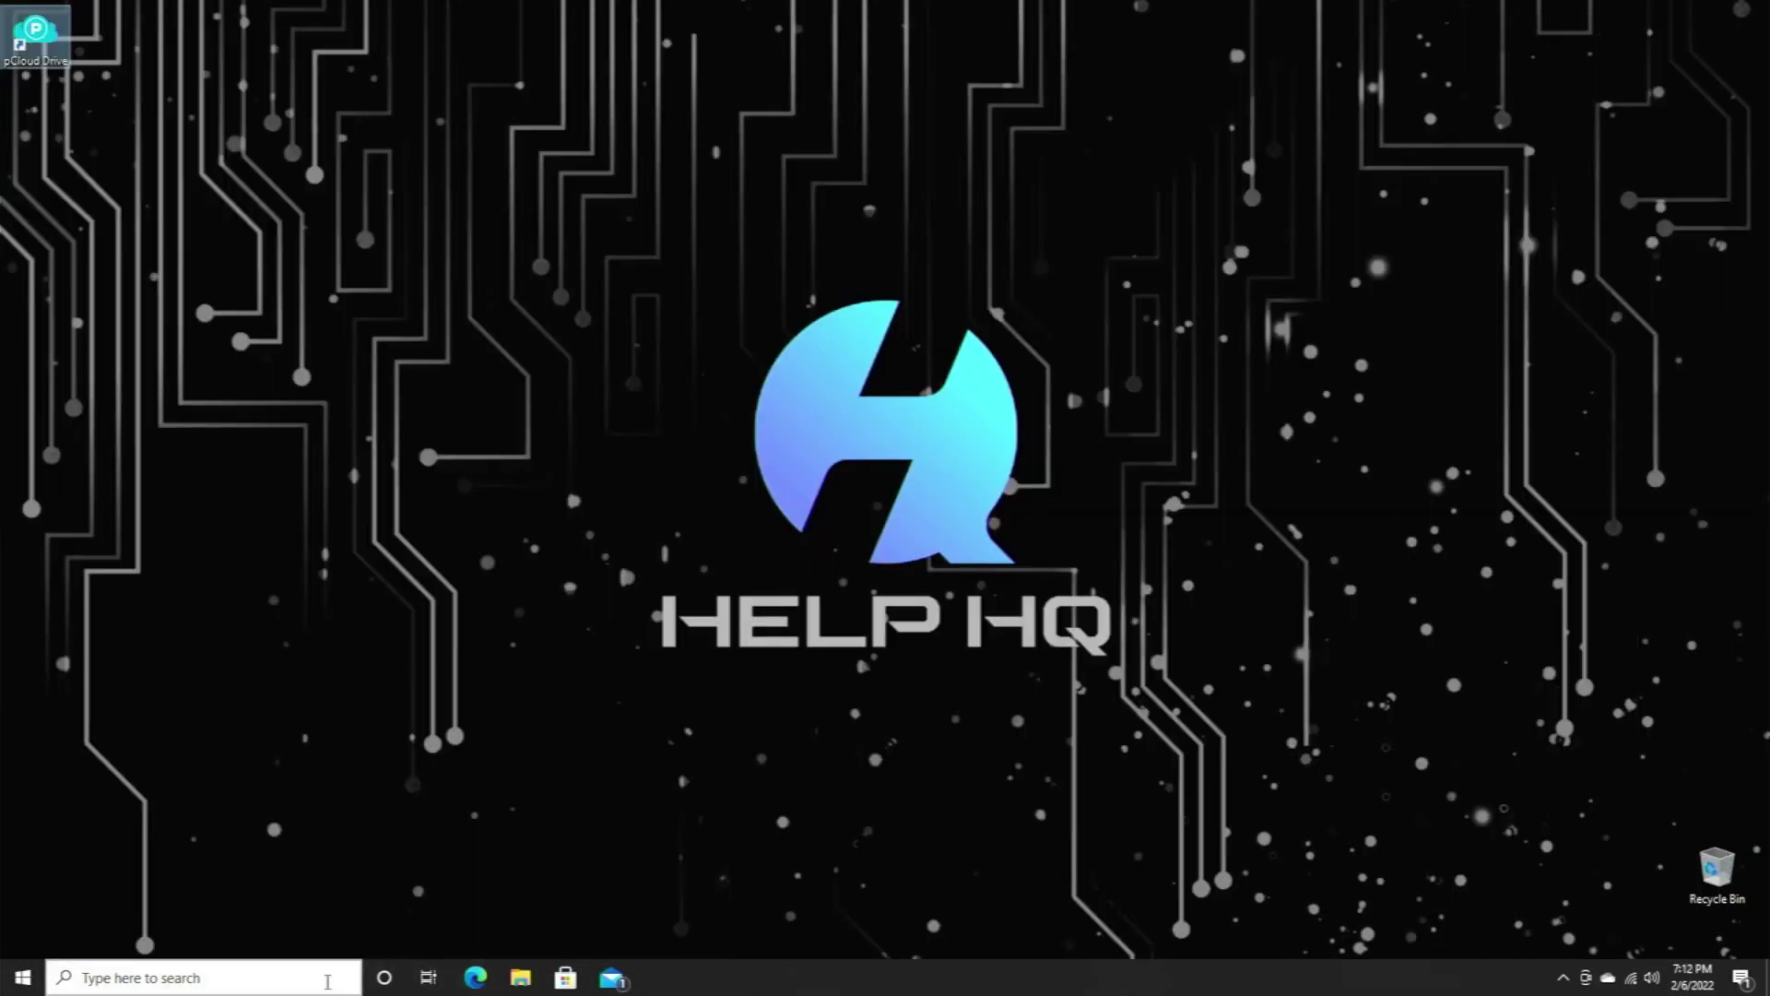
- Search for 'disk management' and open Disk Management
click(327, 981)
text(disk management)
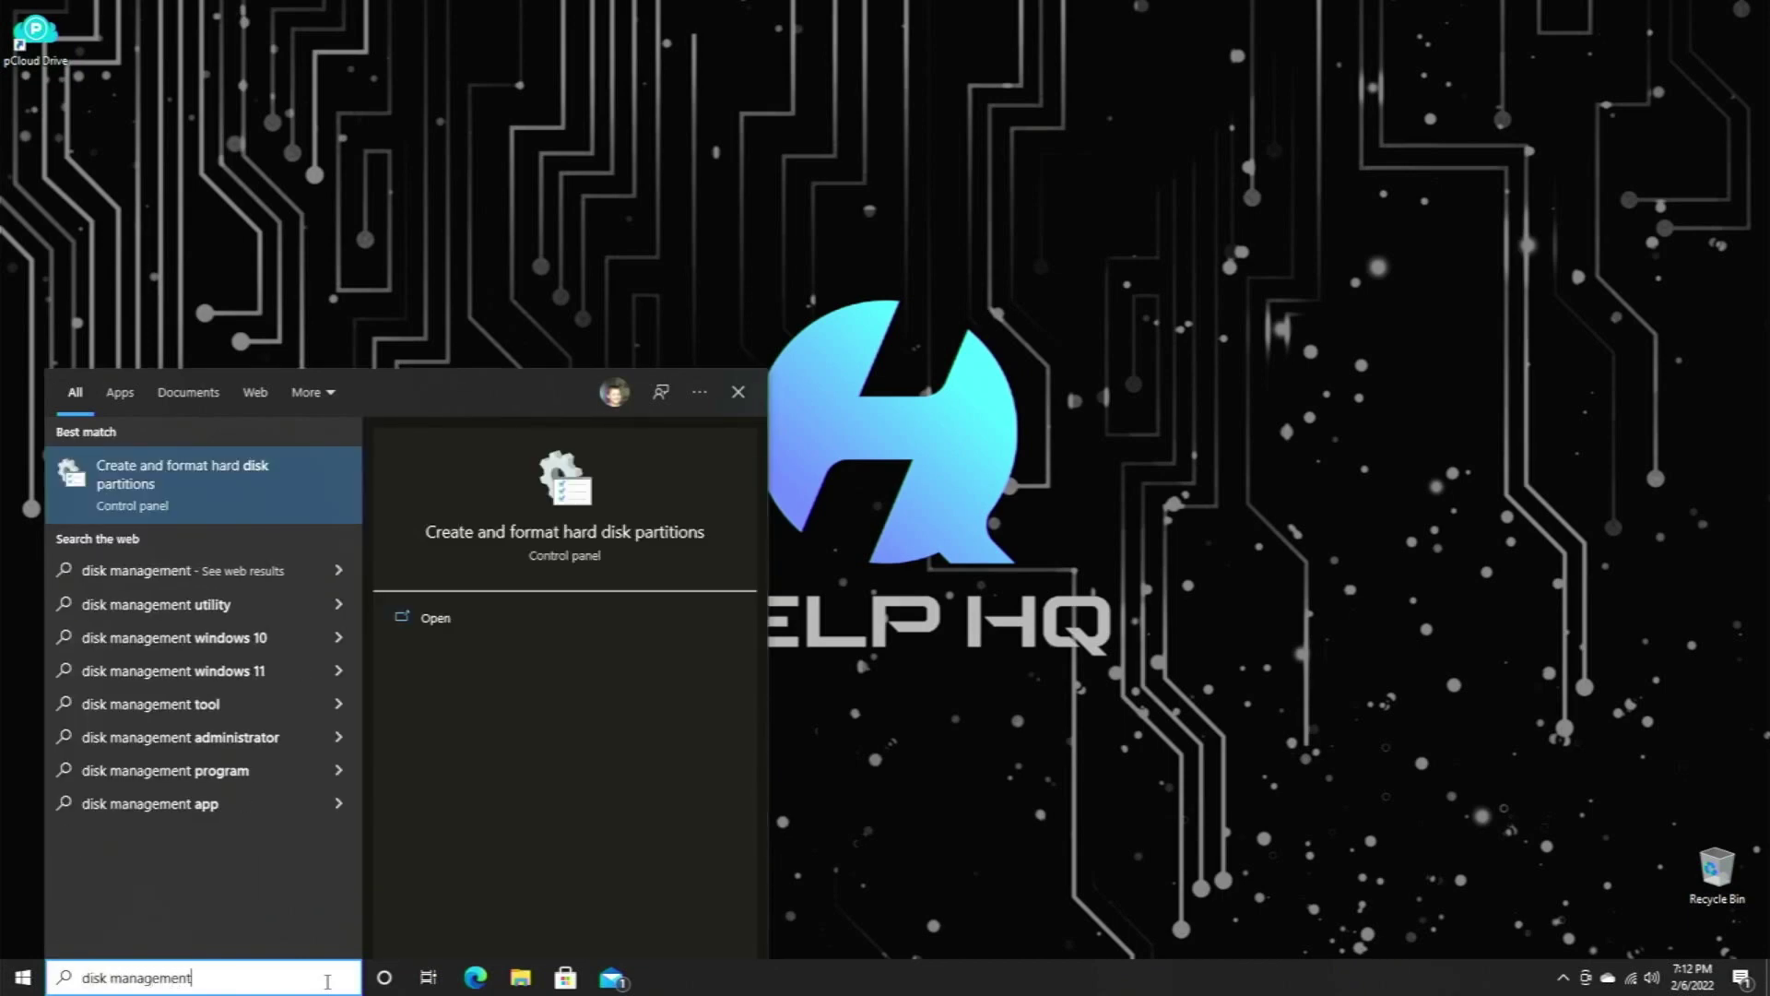
click(262, 504)
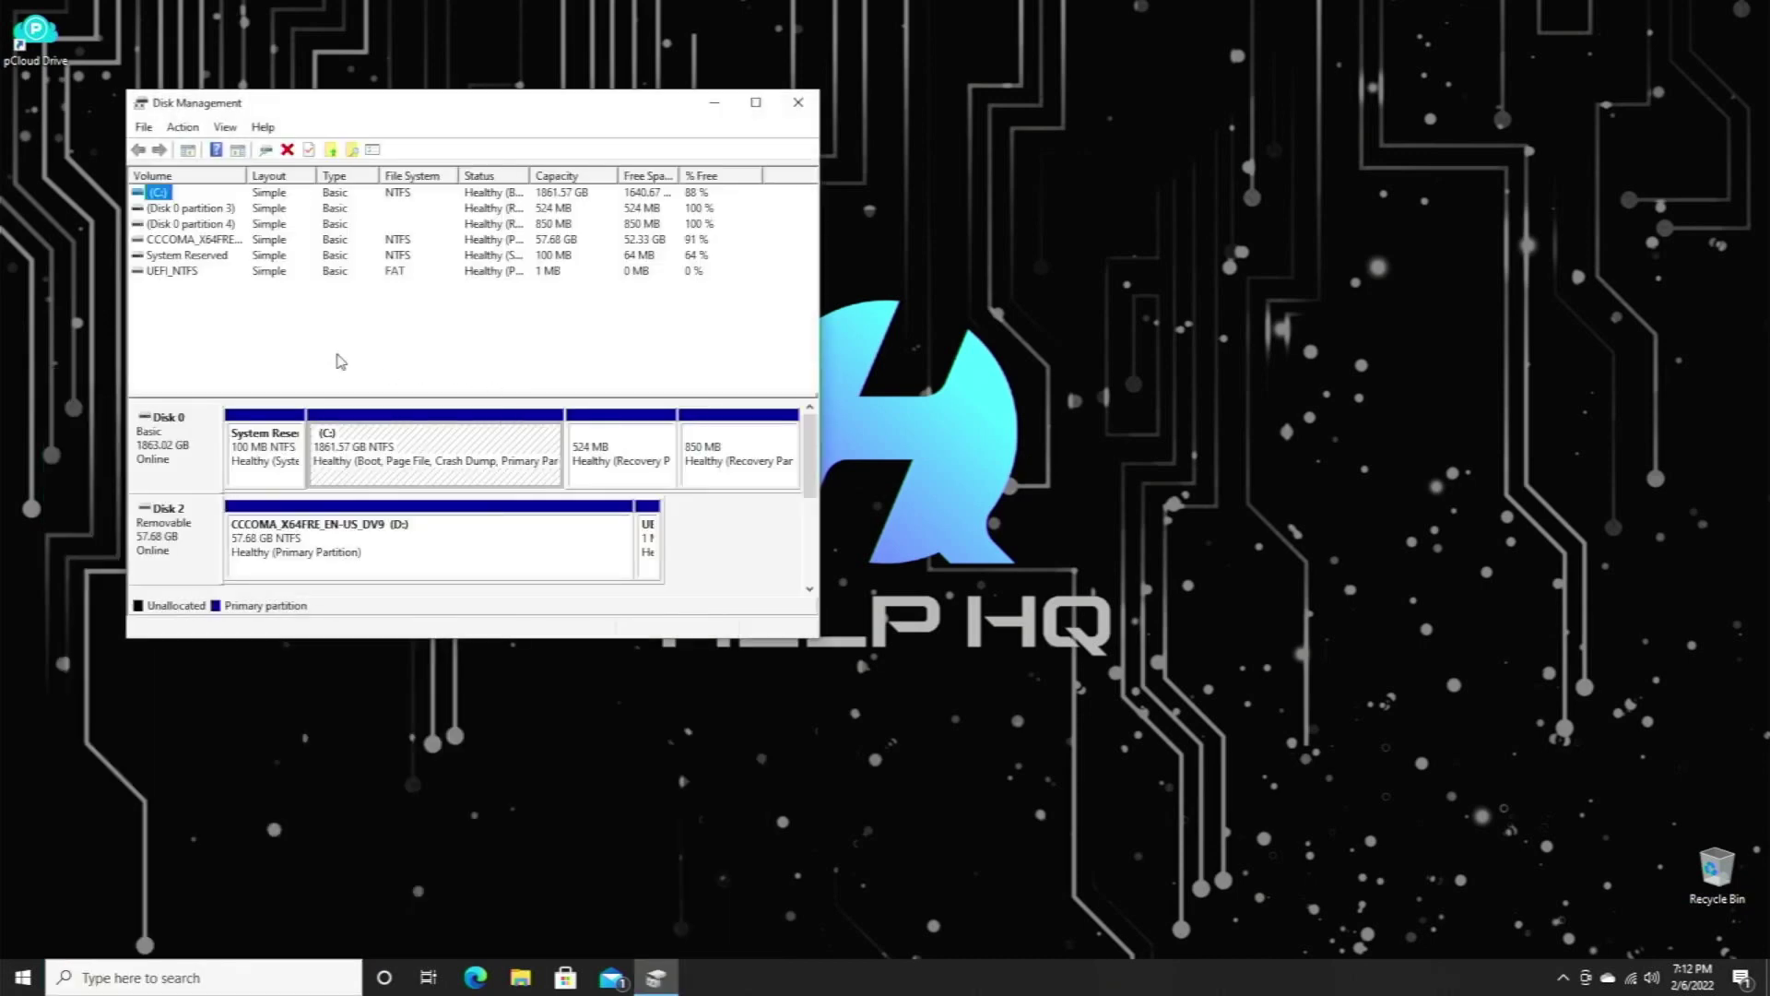
- Check Disk 0's Volumes properties showing MBR partition style, then close the dialog
right_click(190, 460)
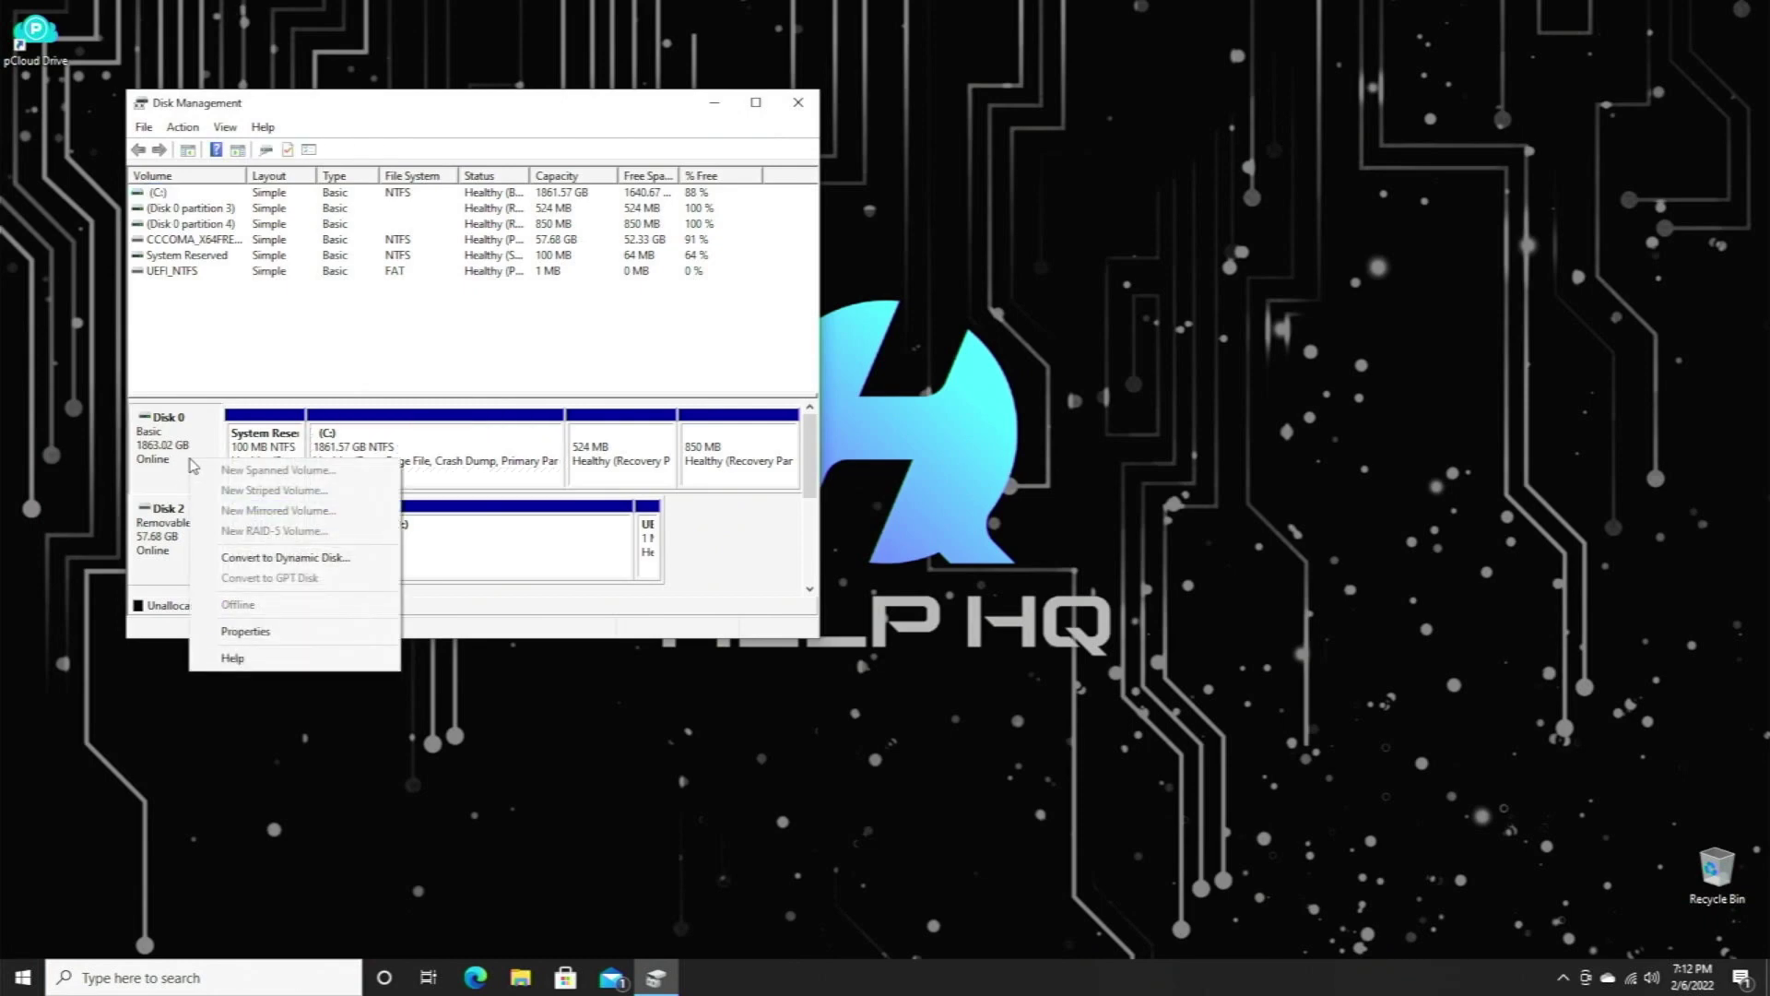
click(271, 631)
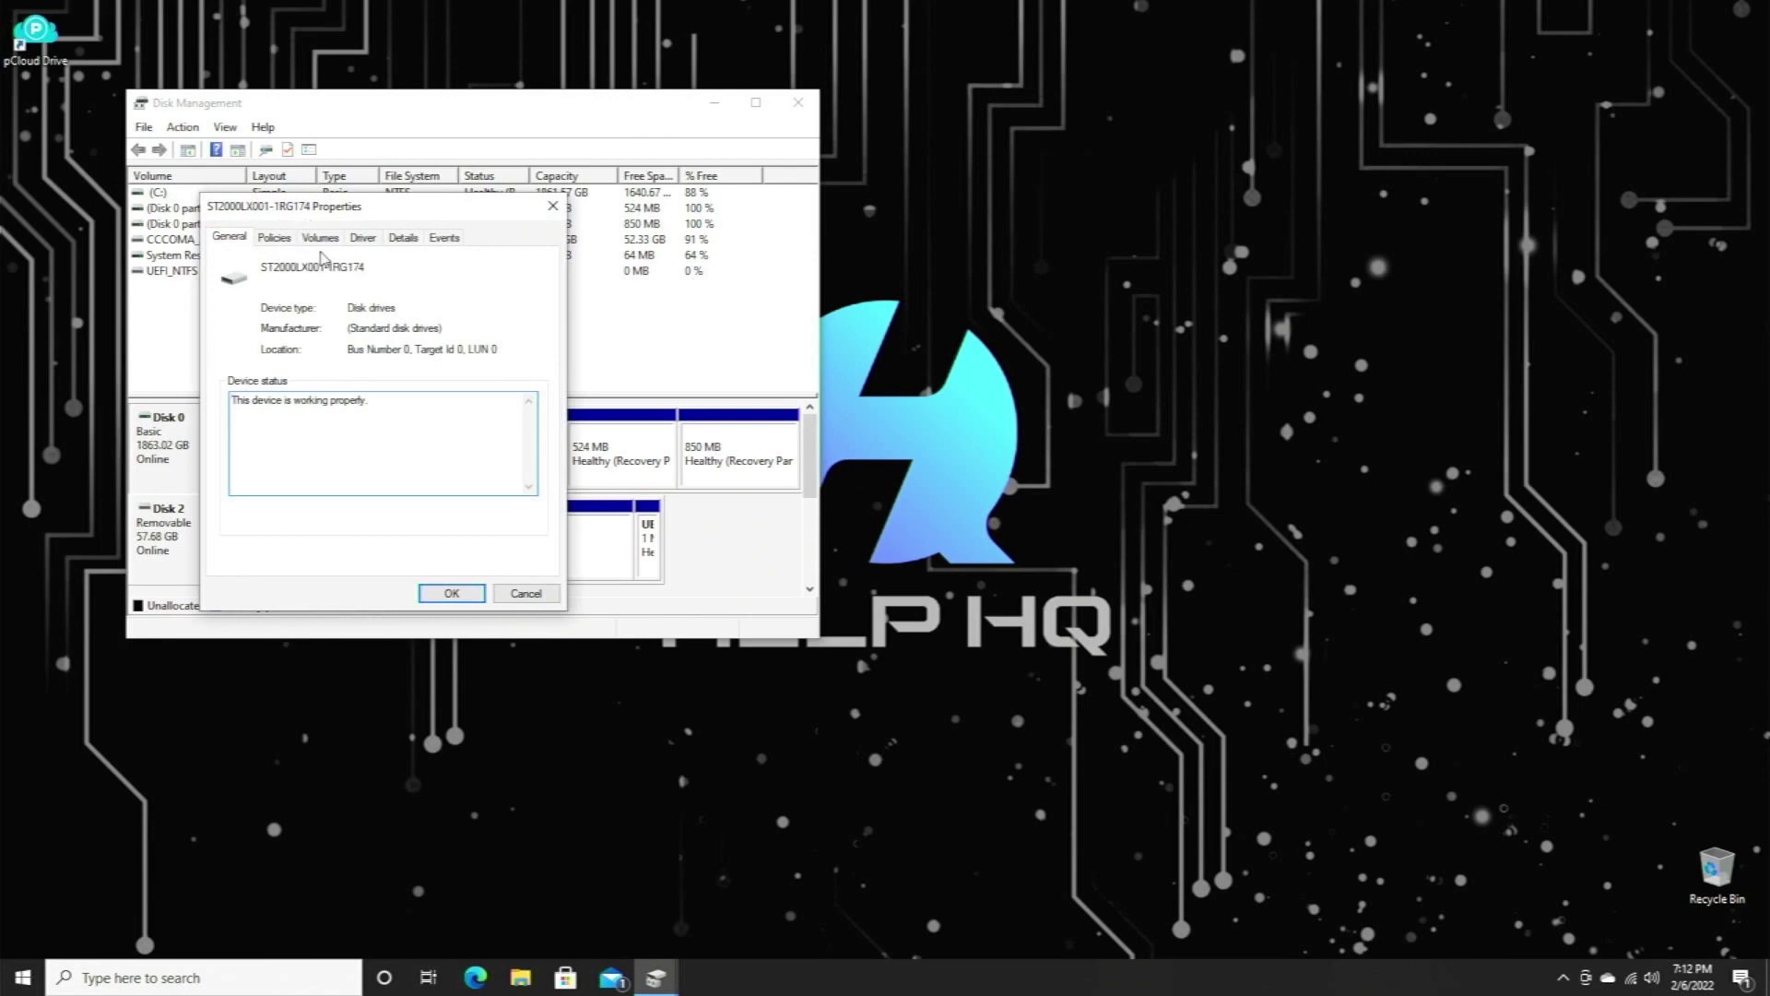
click(322, 239)
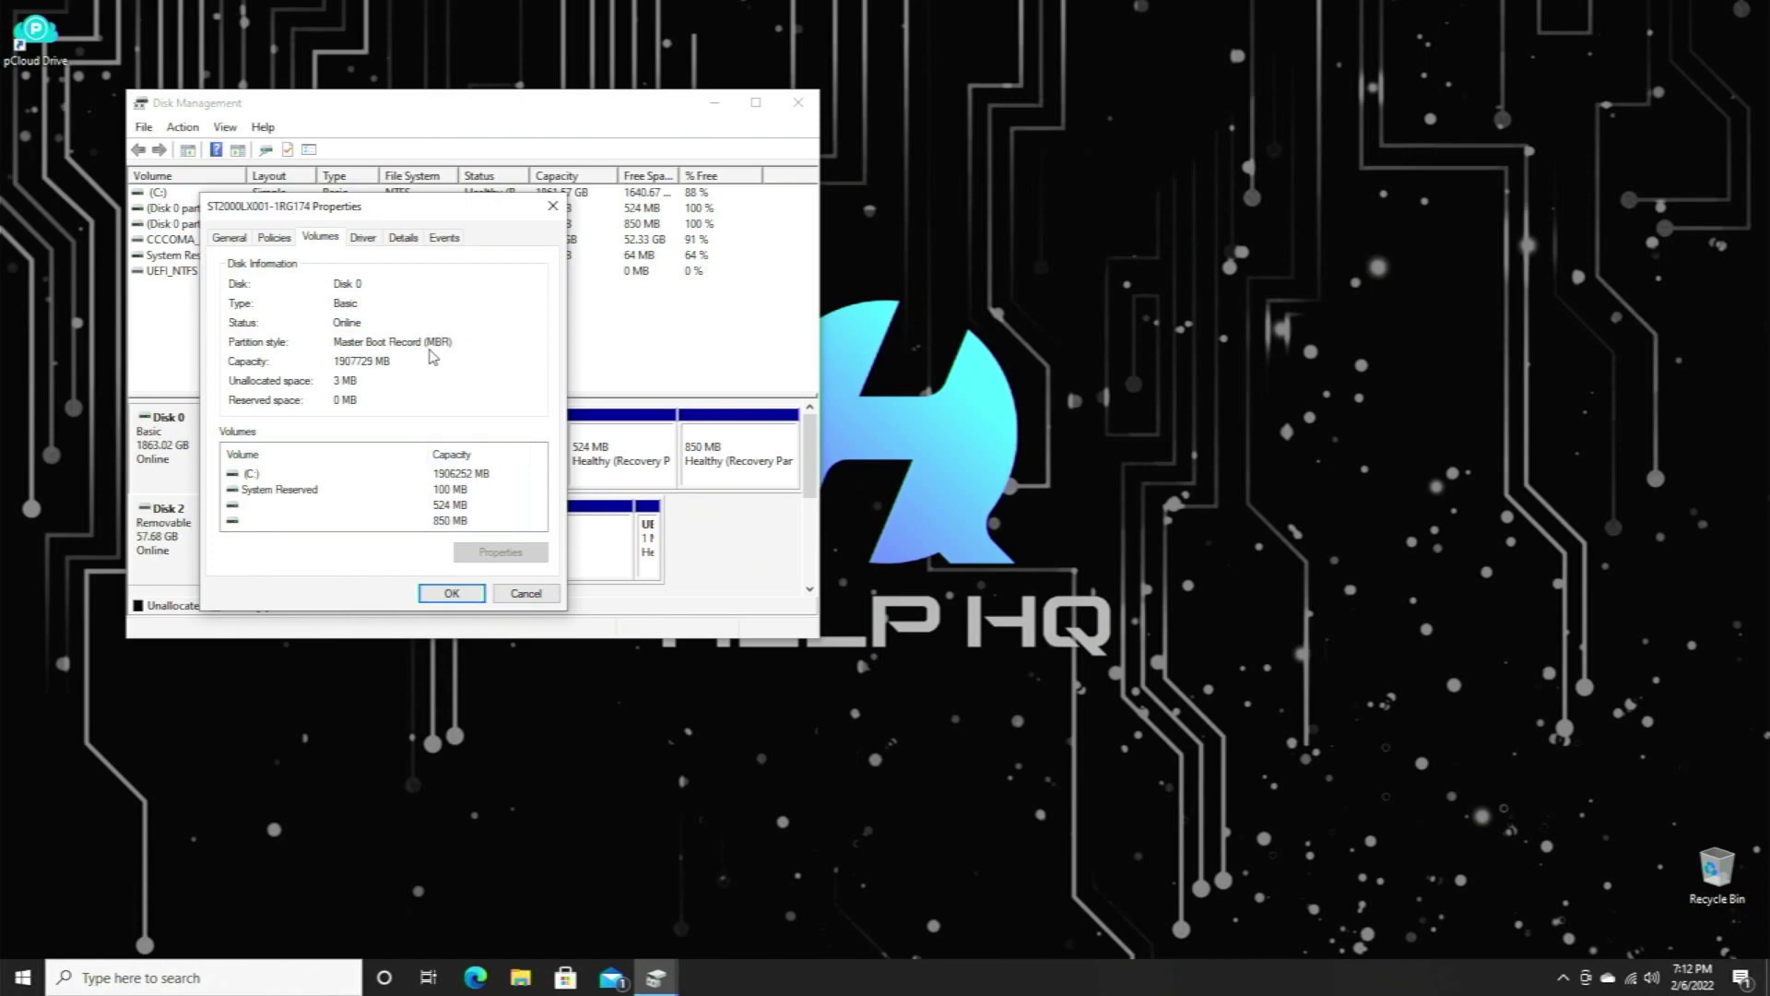
click(450, 594)
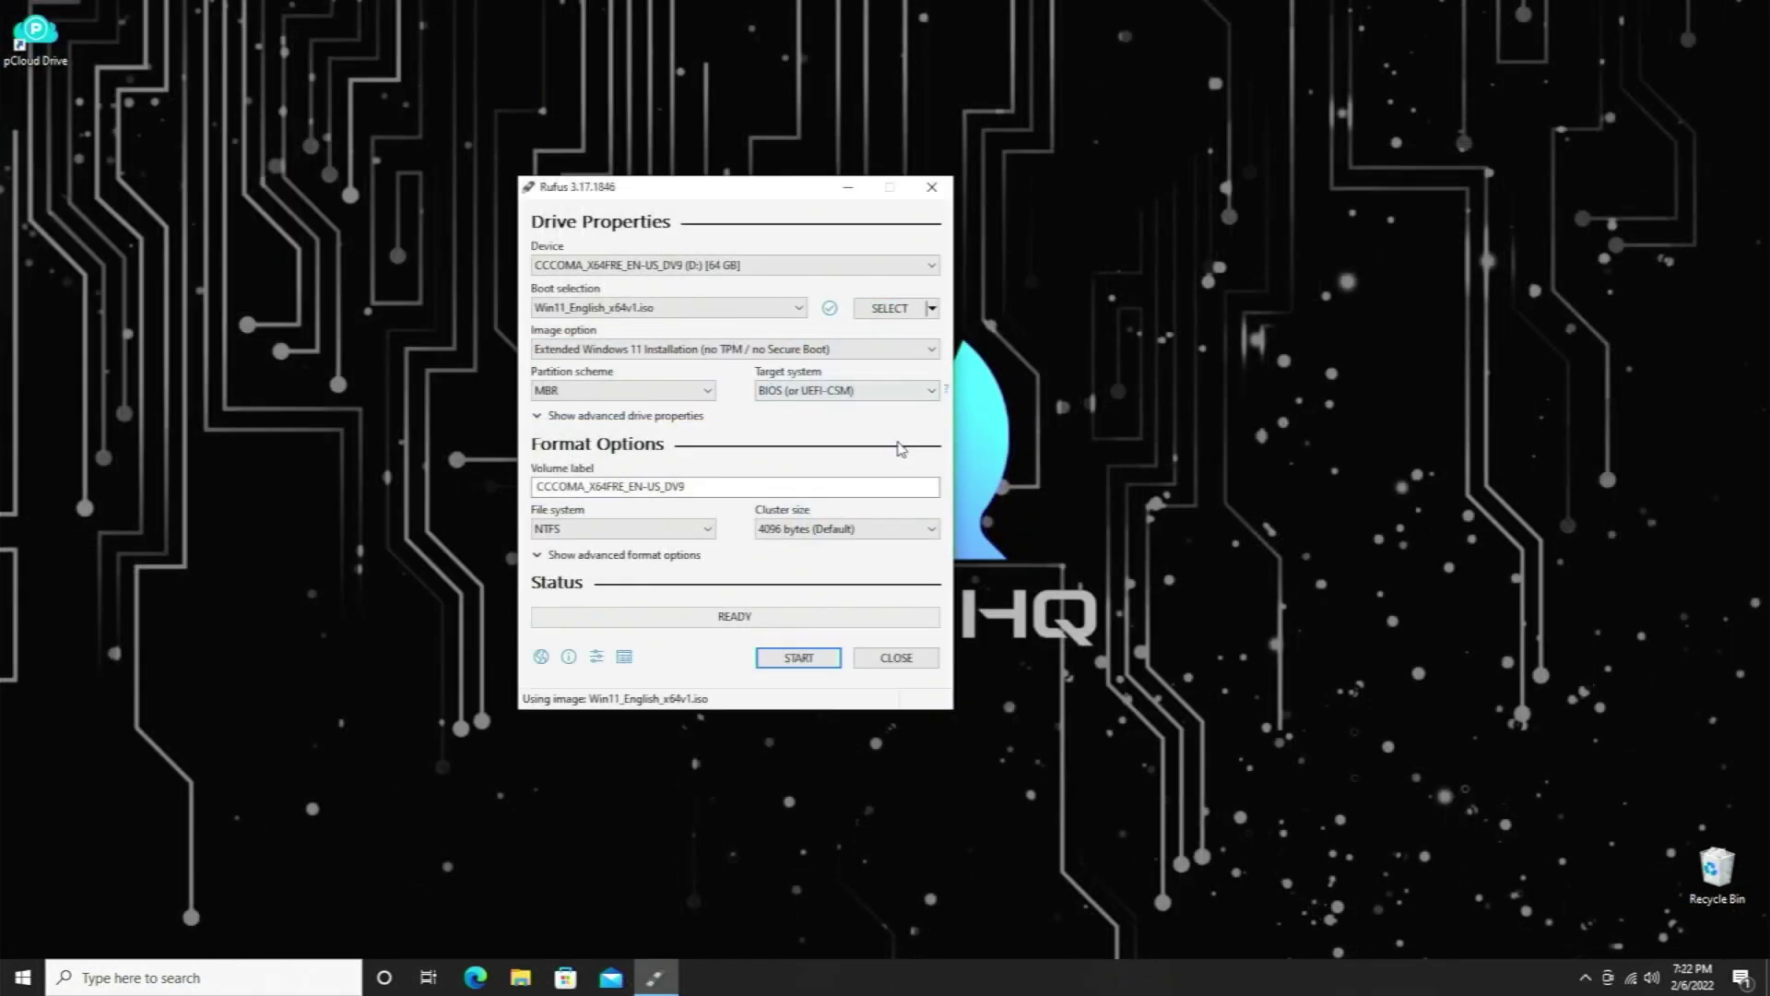
- Write the Windows 11 image to the 64 GB USB drive, confirming that all its data is erased
click(804, 659)
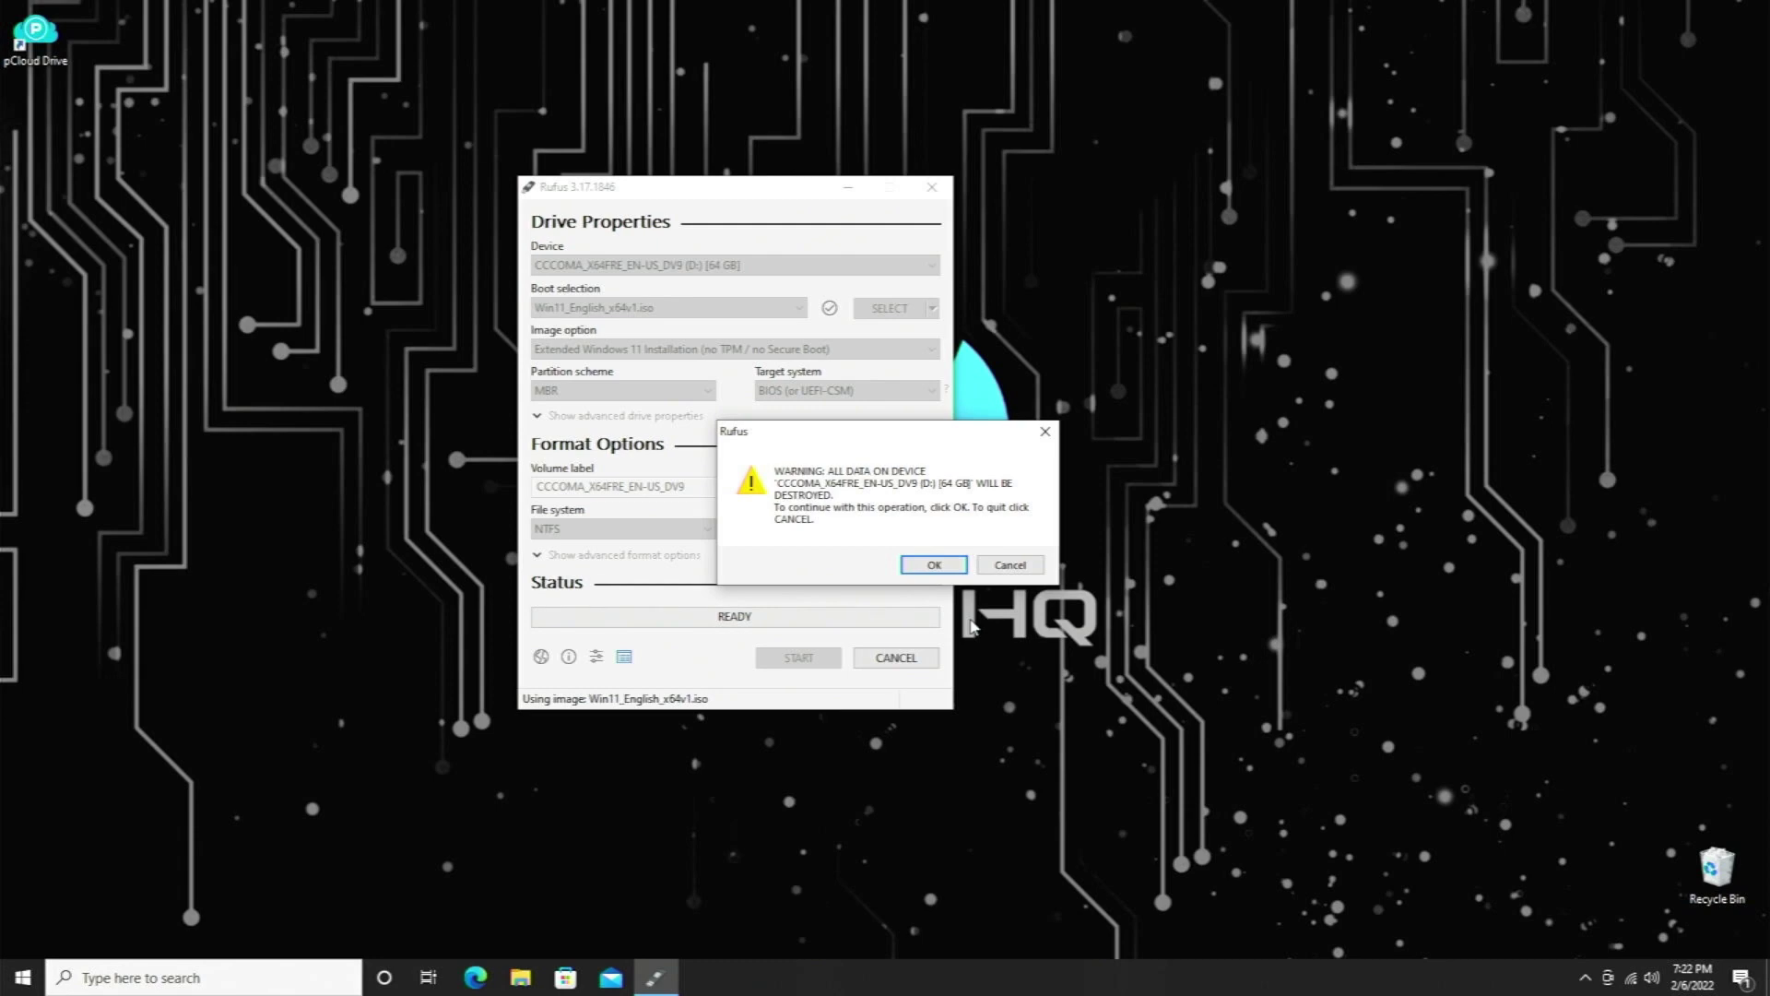
click(954, 563)
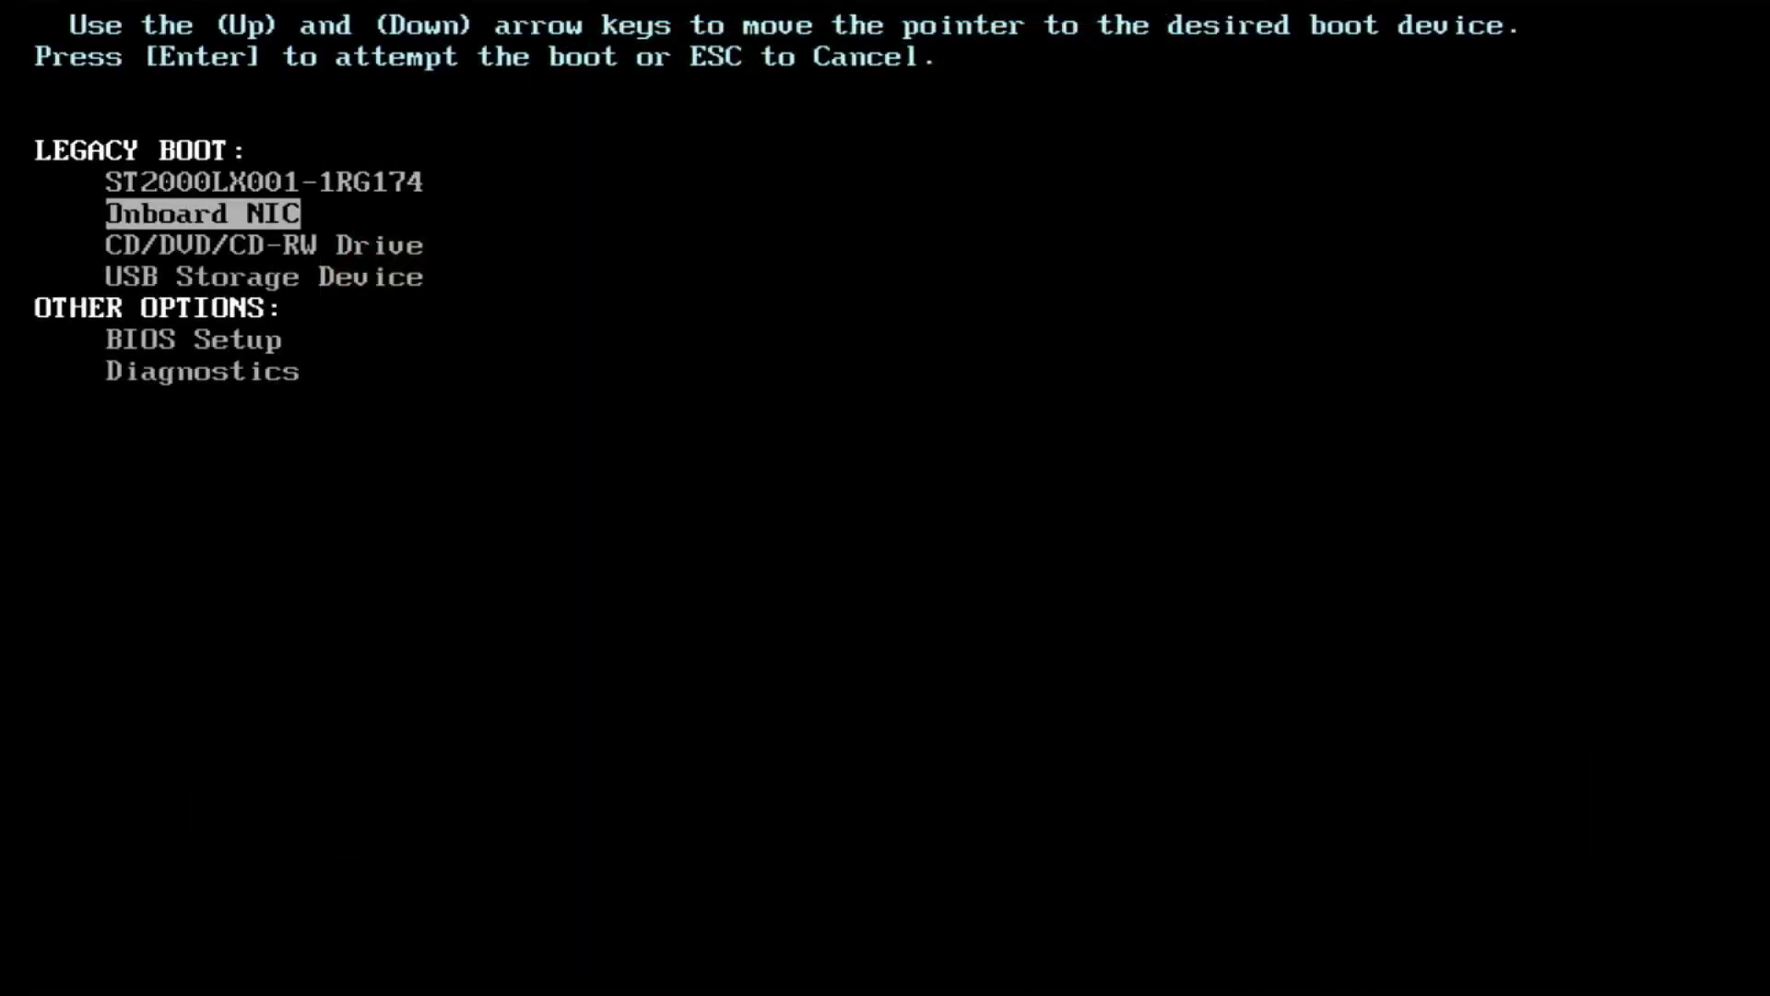
key(Down)
key(Down)
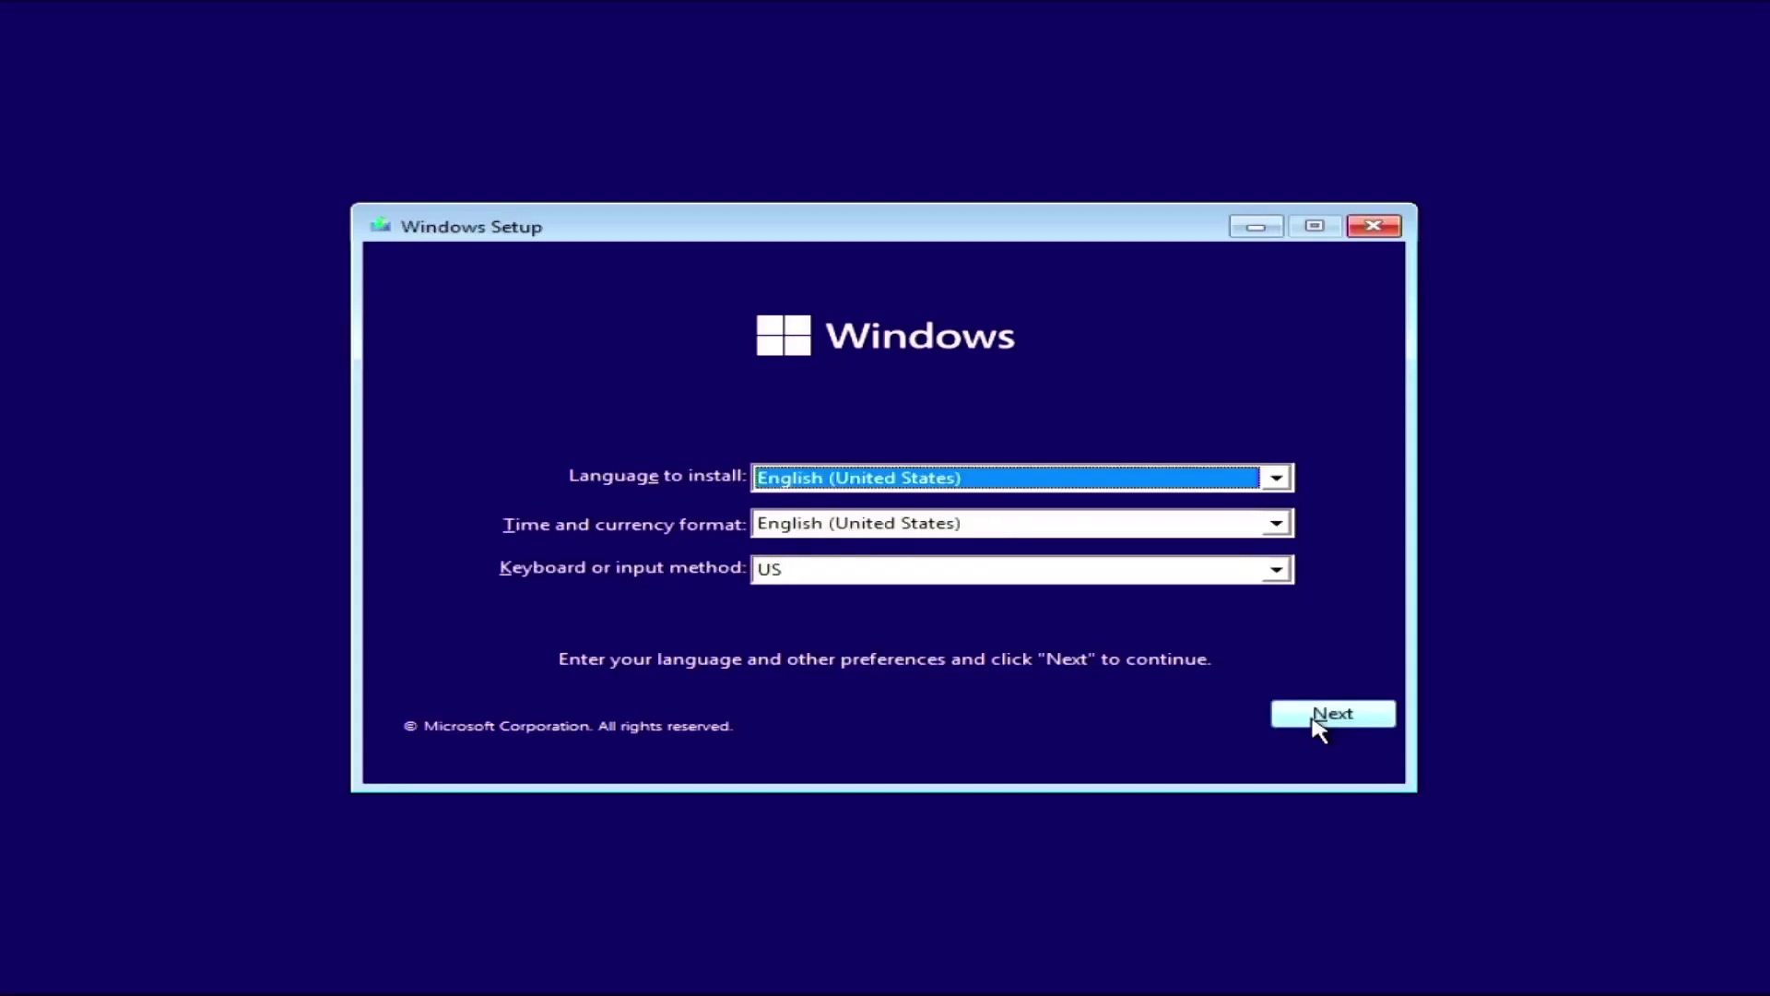
- Keep the default language settings, start the installation, and skip the product key
click(1315, 721)
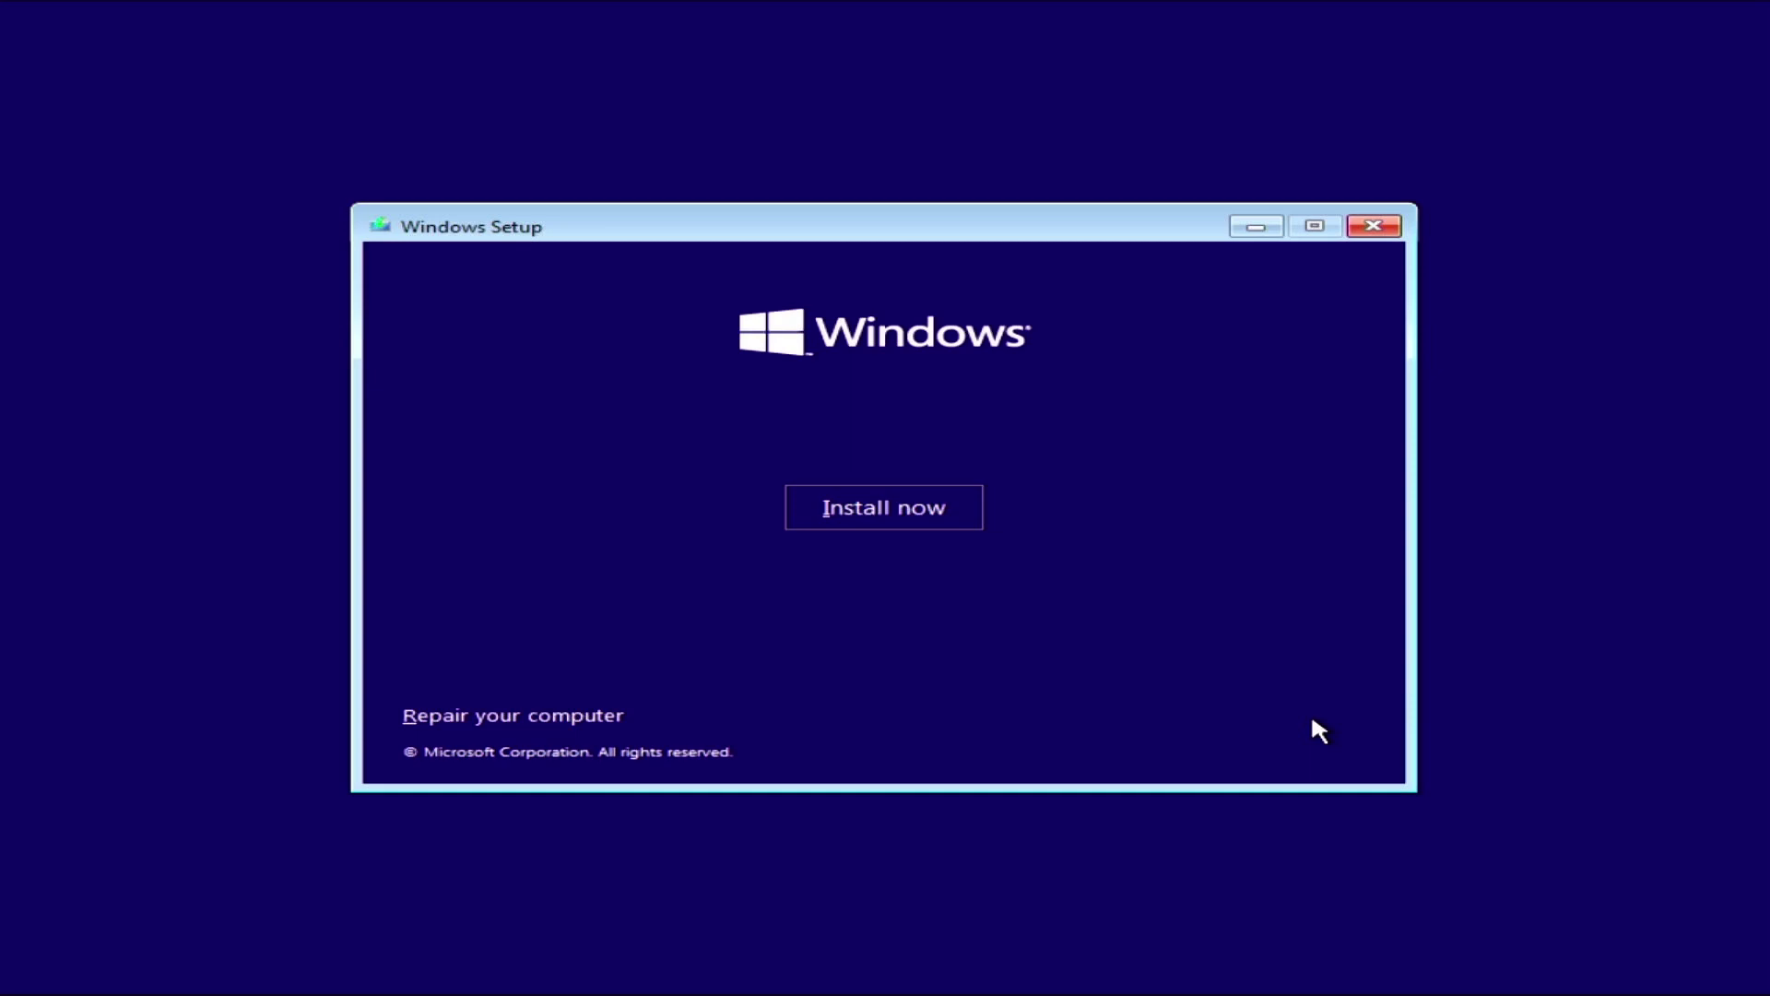
click(924, 518)
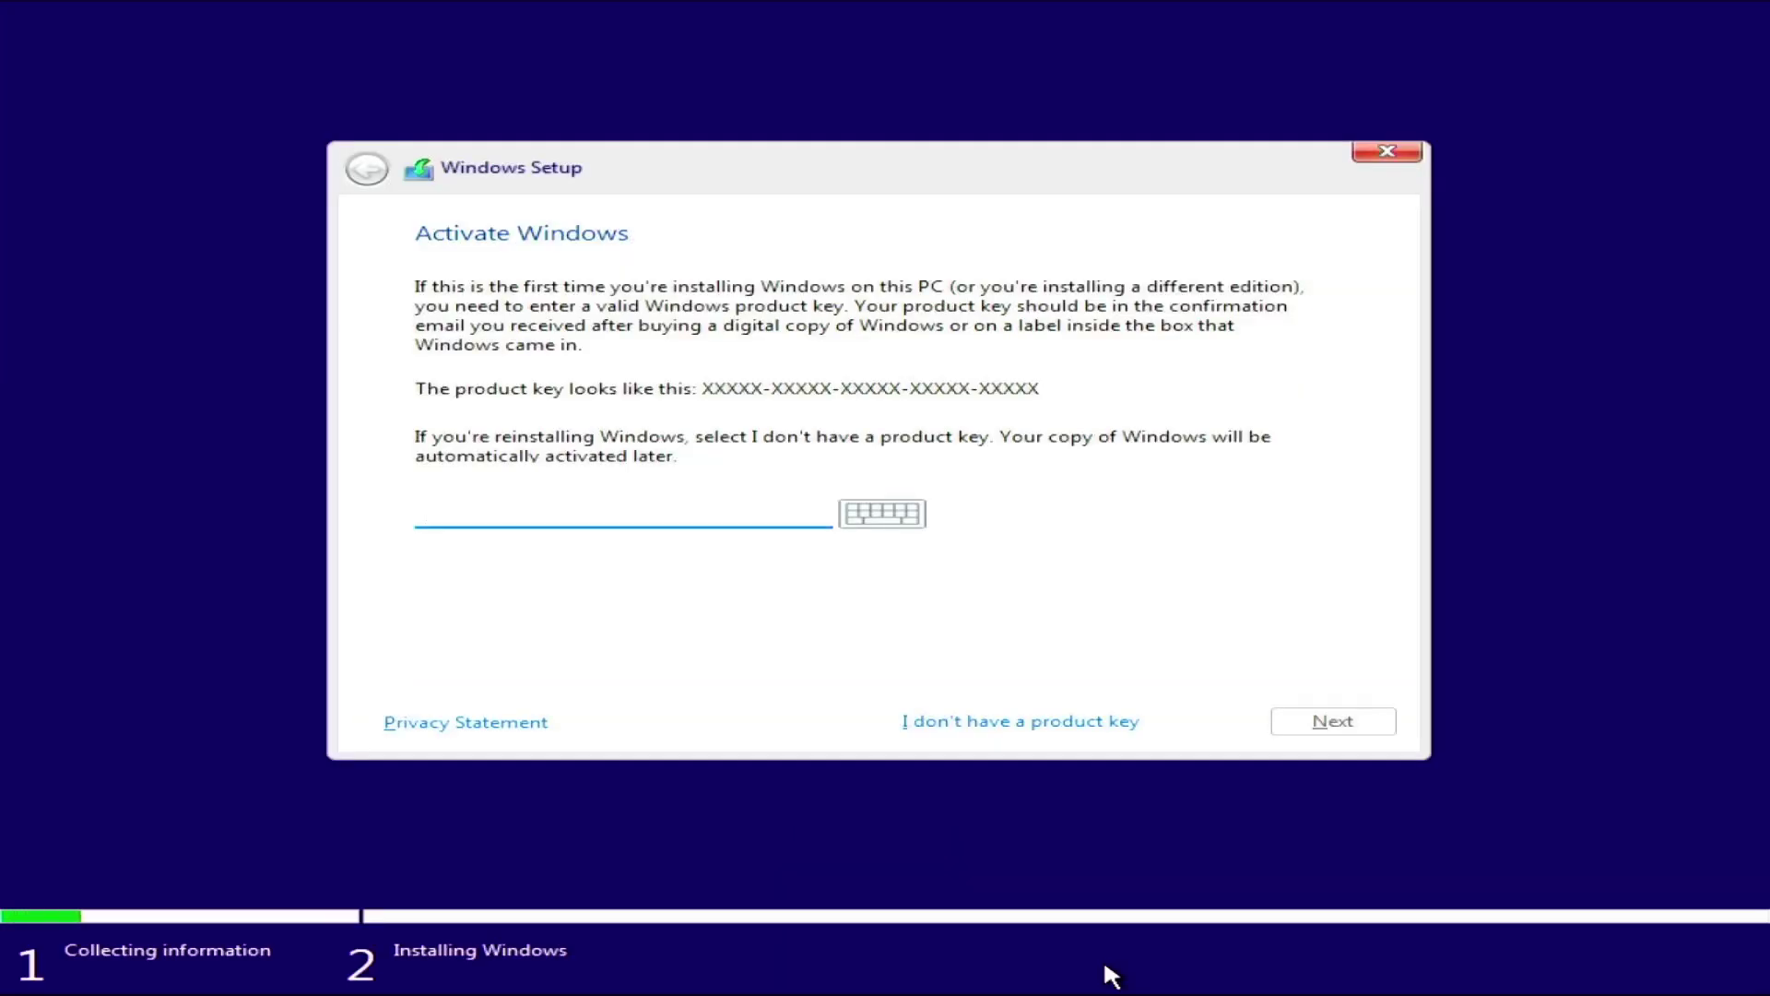
click(993, 726)
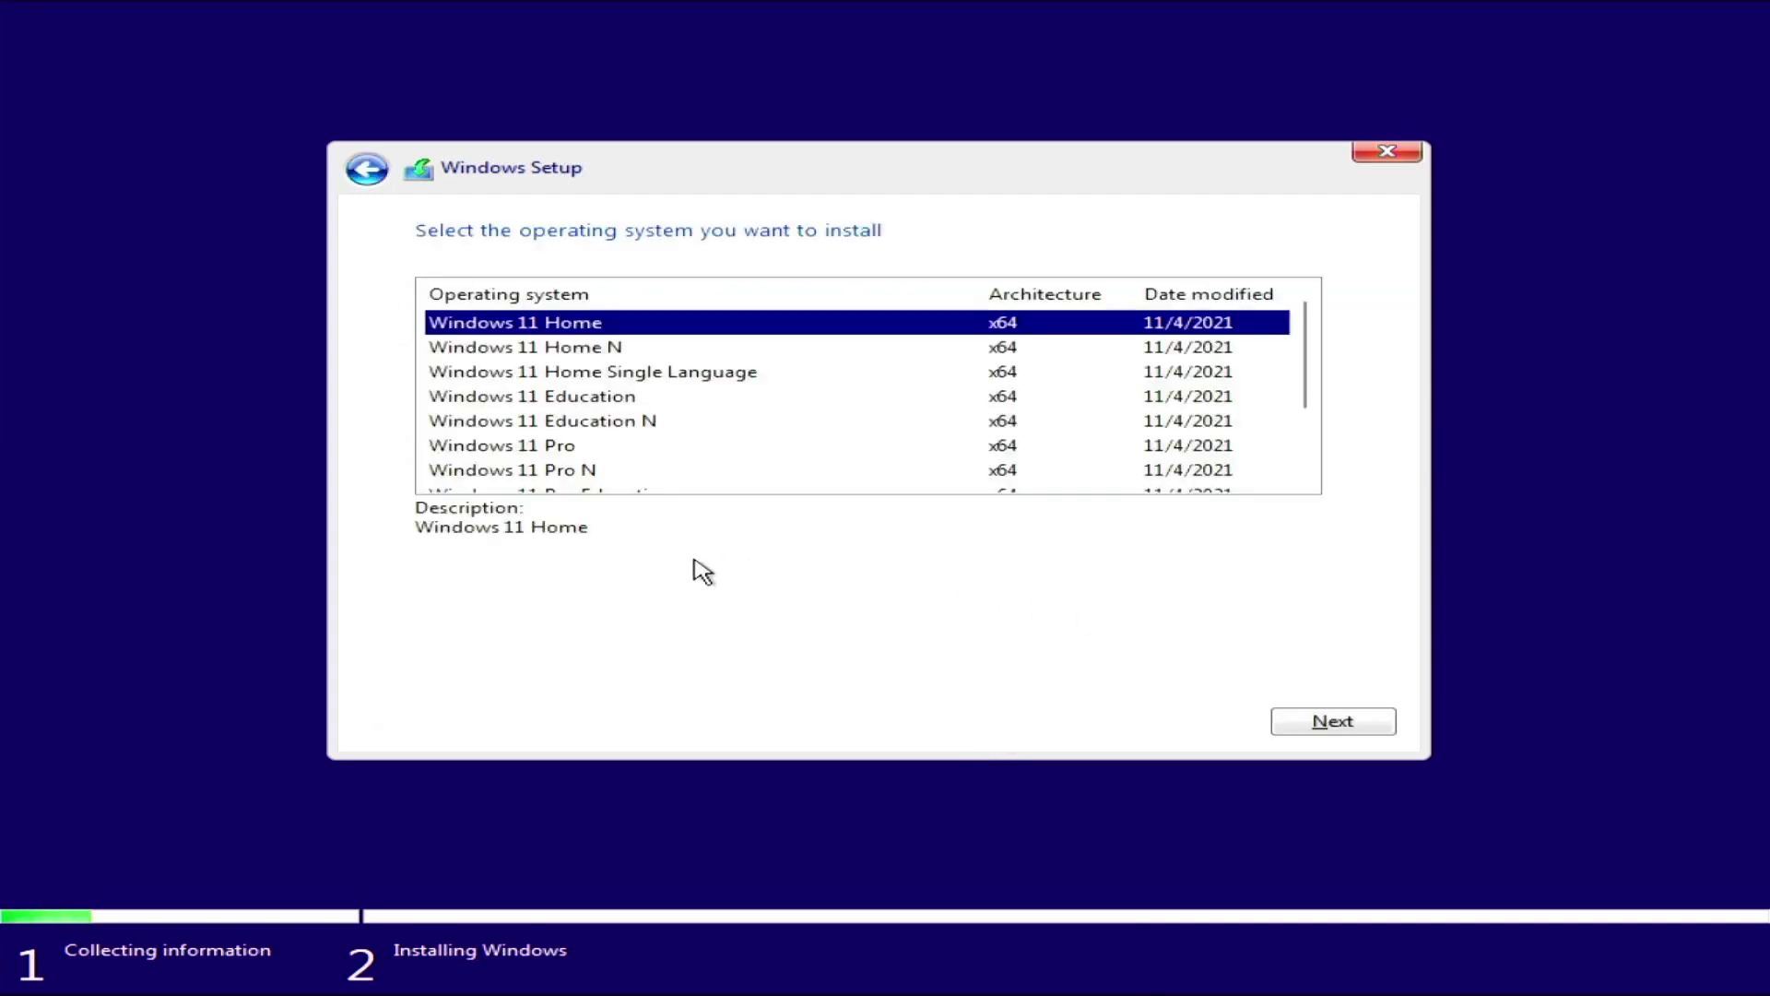
- Select the Windows 11 Pro edition and accept the Microsoft Software License Terms
click(524, 450)
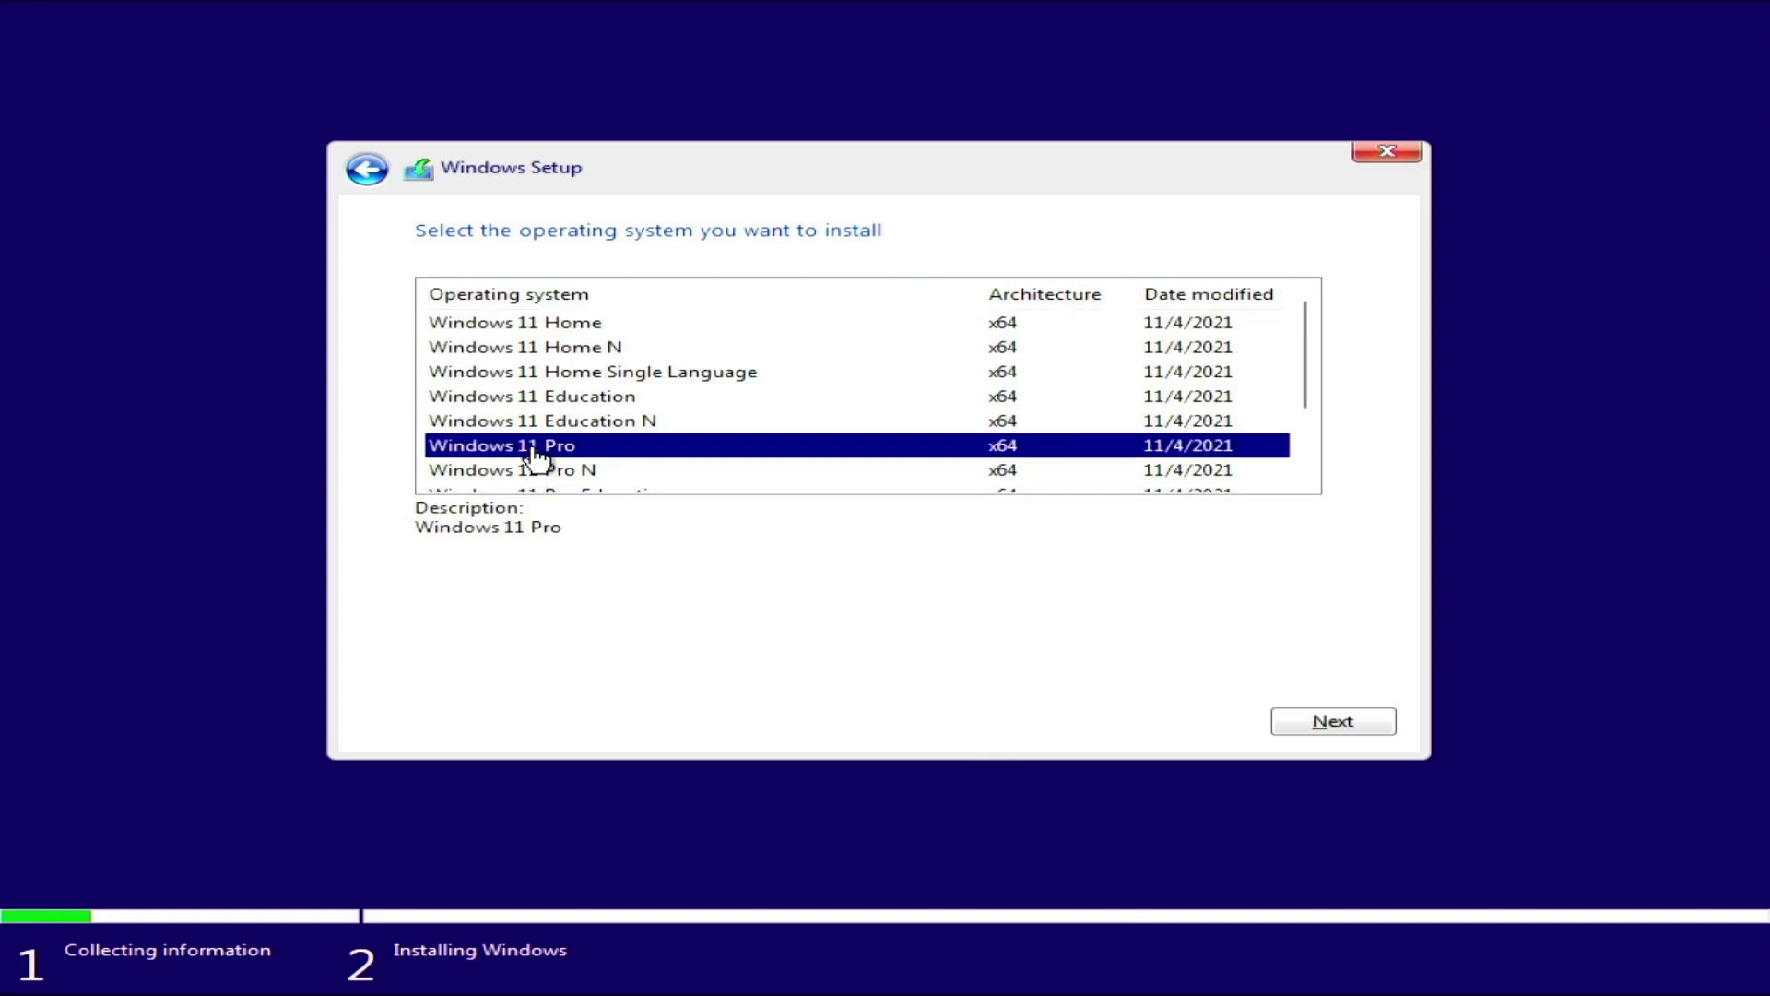
click(1326, 722)
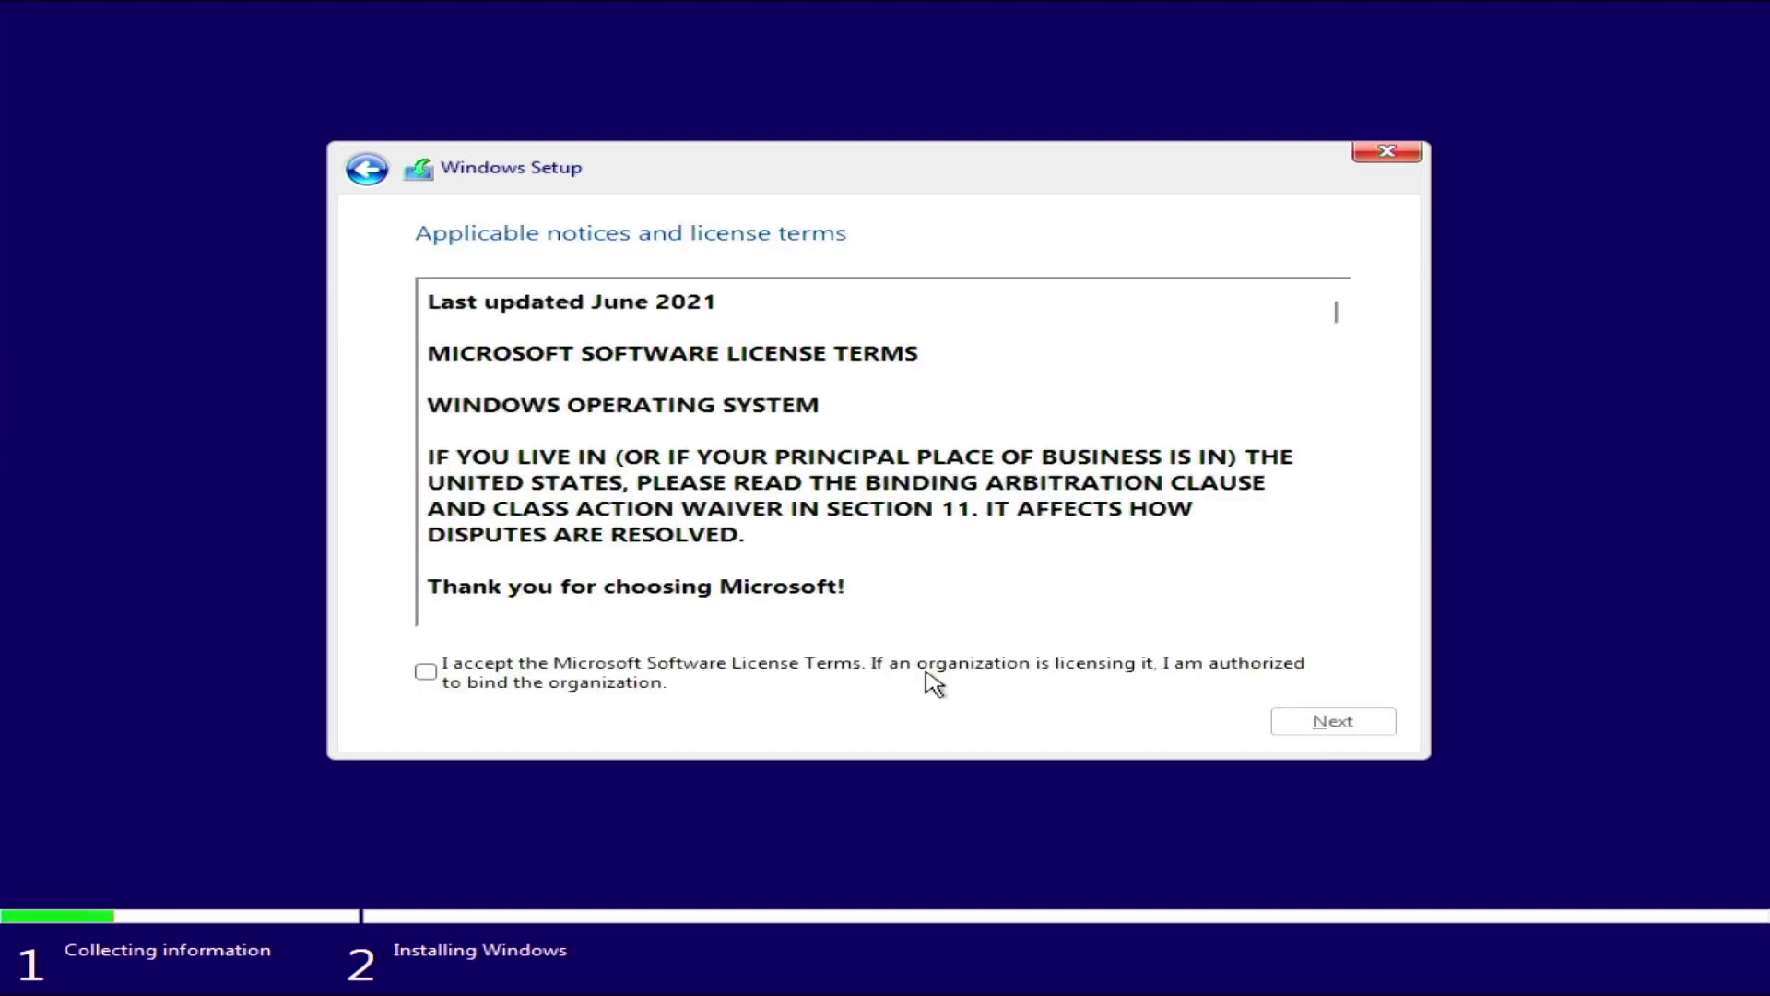
click(581, 682)
click(1374, 723)
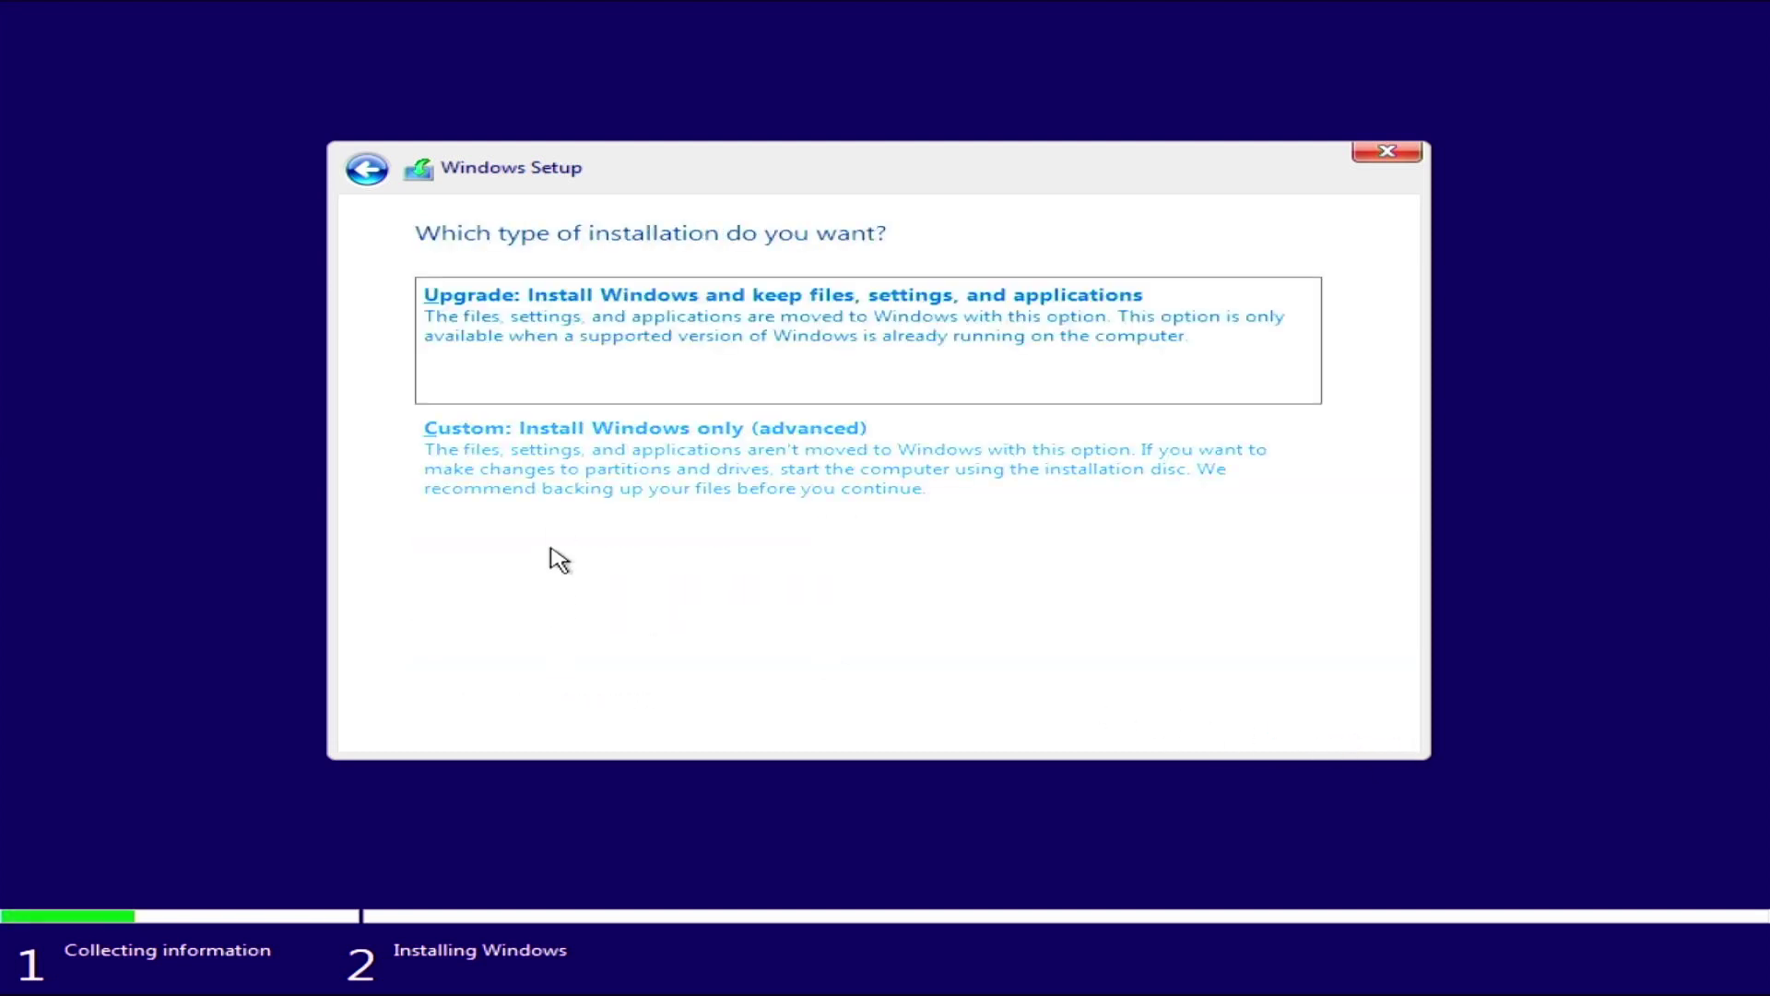
- Back out of the upgrade compatibility report and choose 'Custom: Install Windows only (advanced)'
click(605, 346)
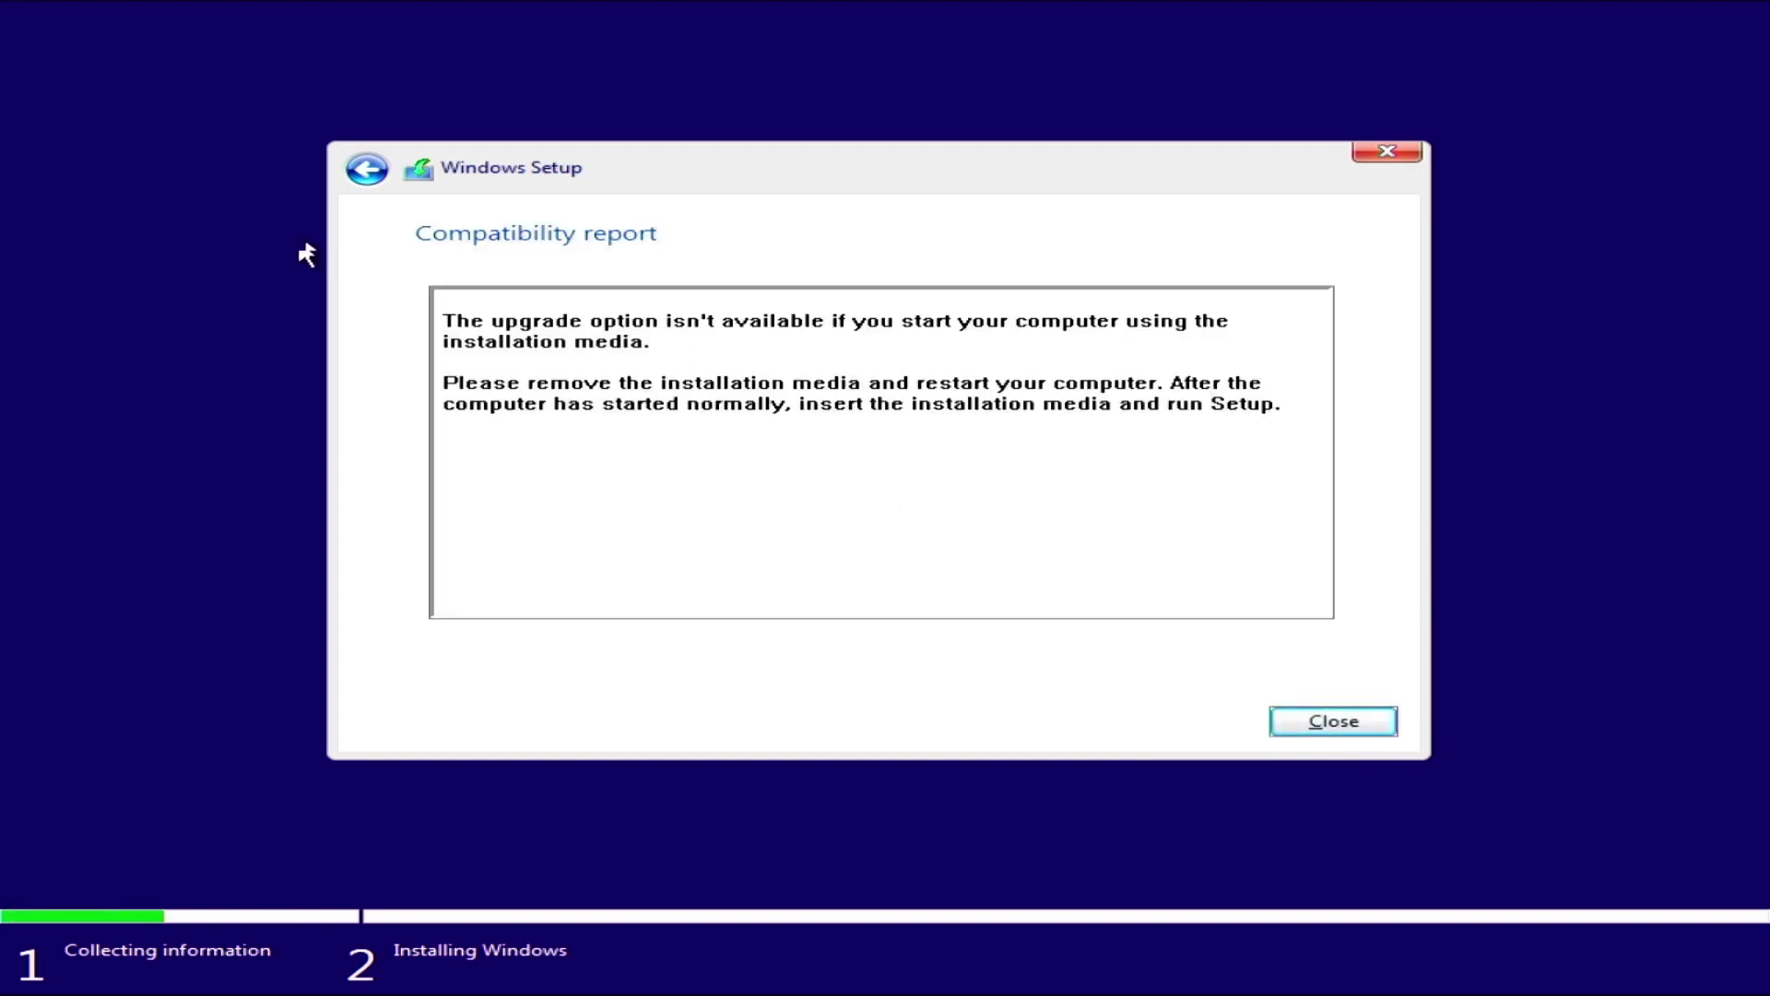
click(364, 174)
click(519, 423)
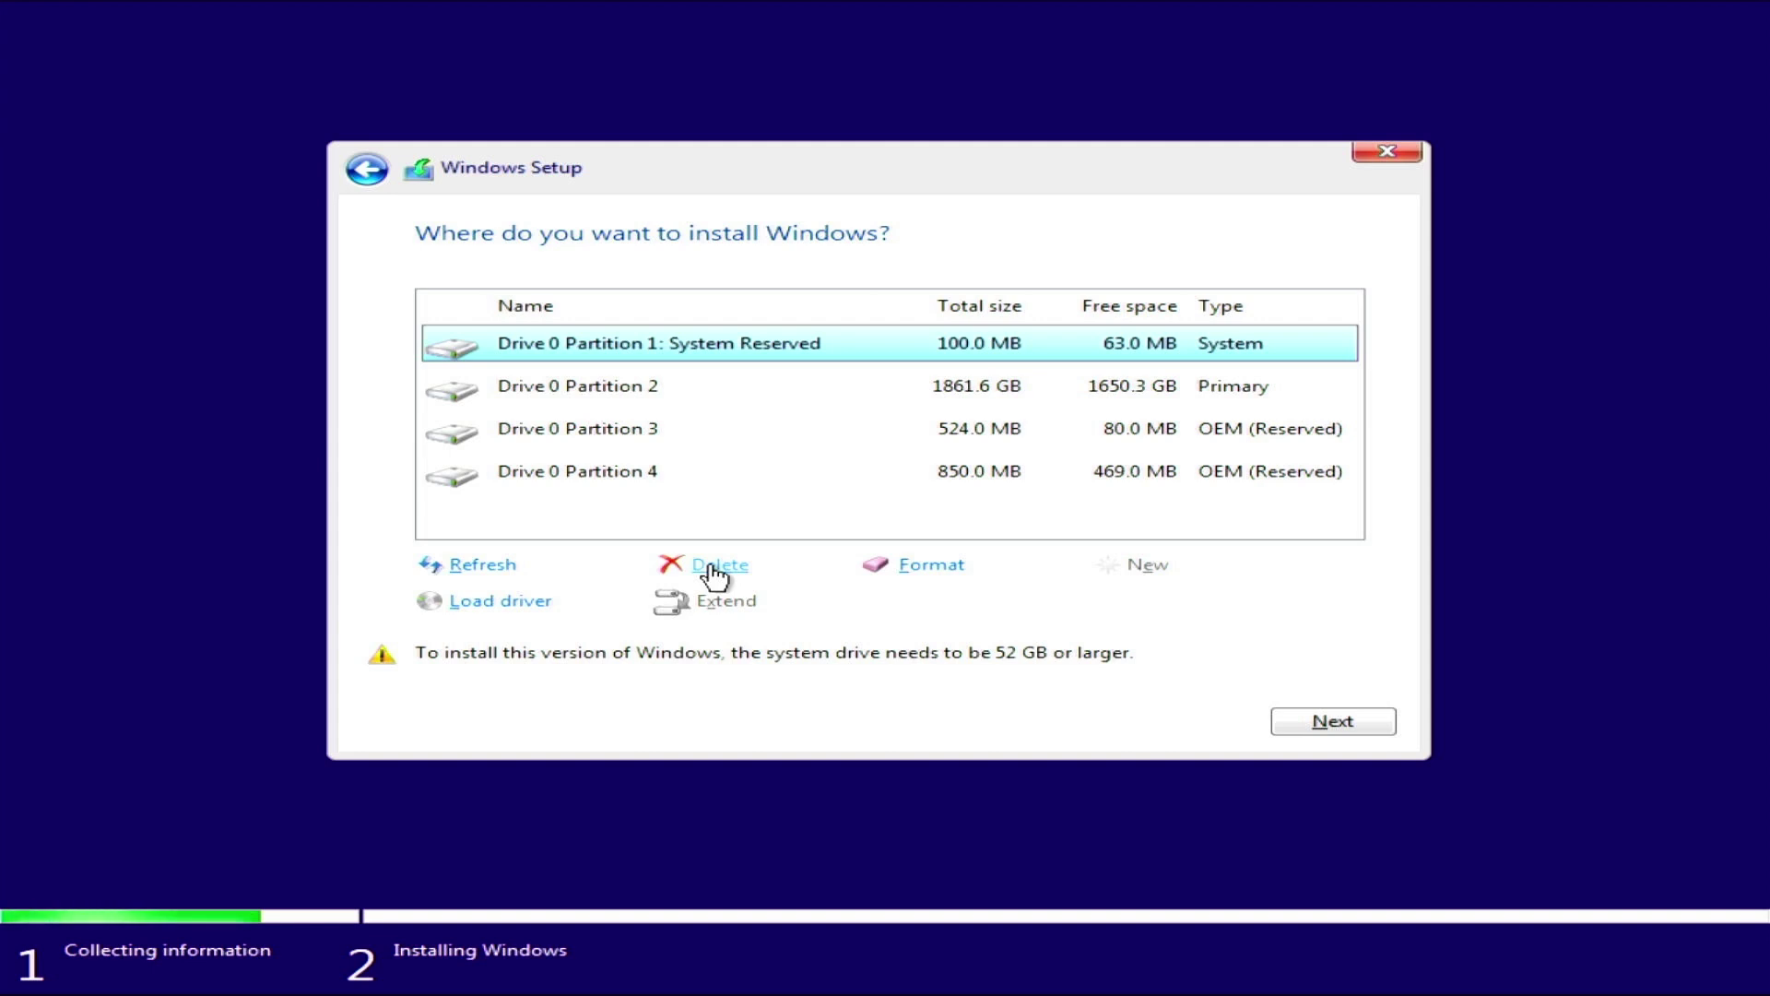
- Delete Drive 0's System Reserved, 1861.6 GB, 524.0 MB and 850.0 MB partitions
click(714, 573)
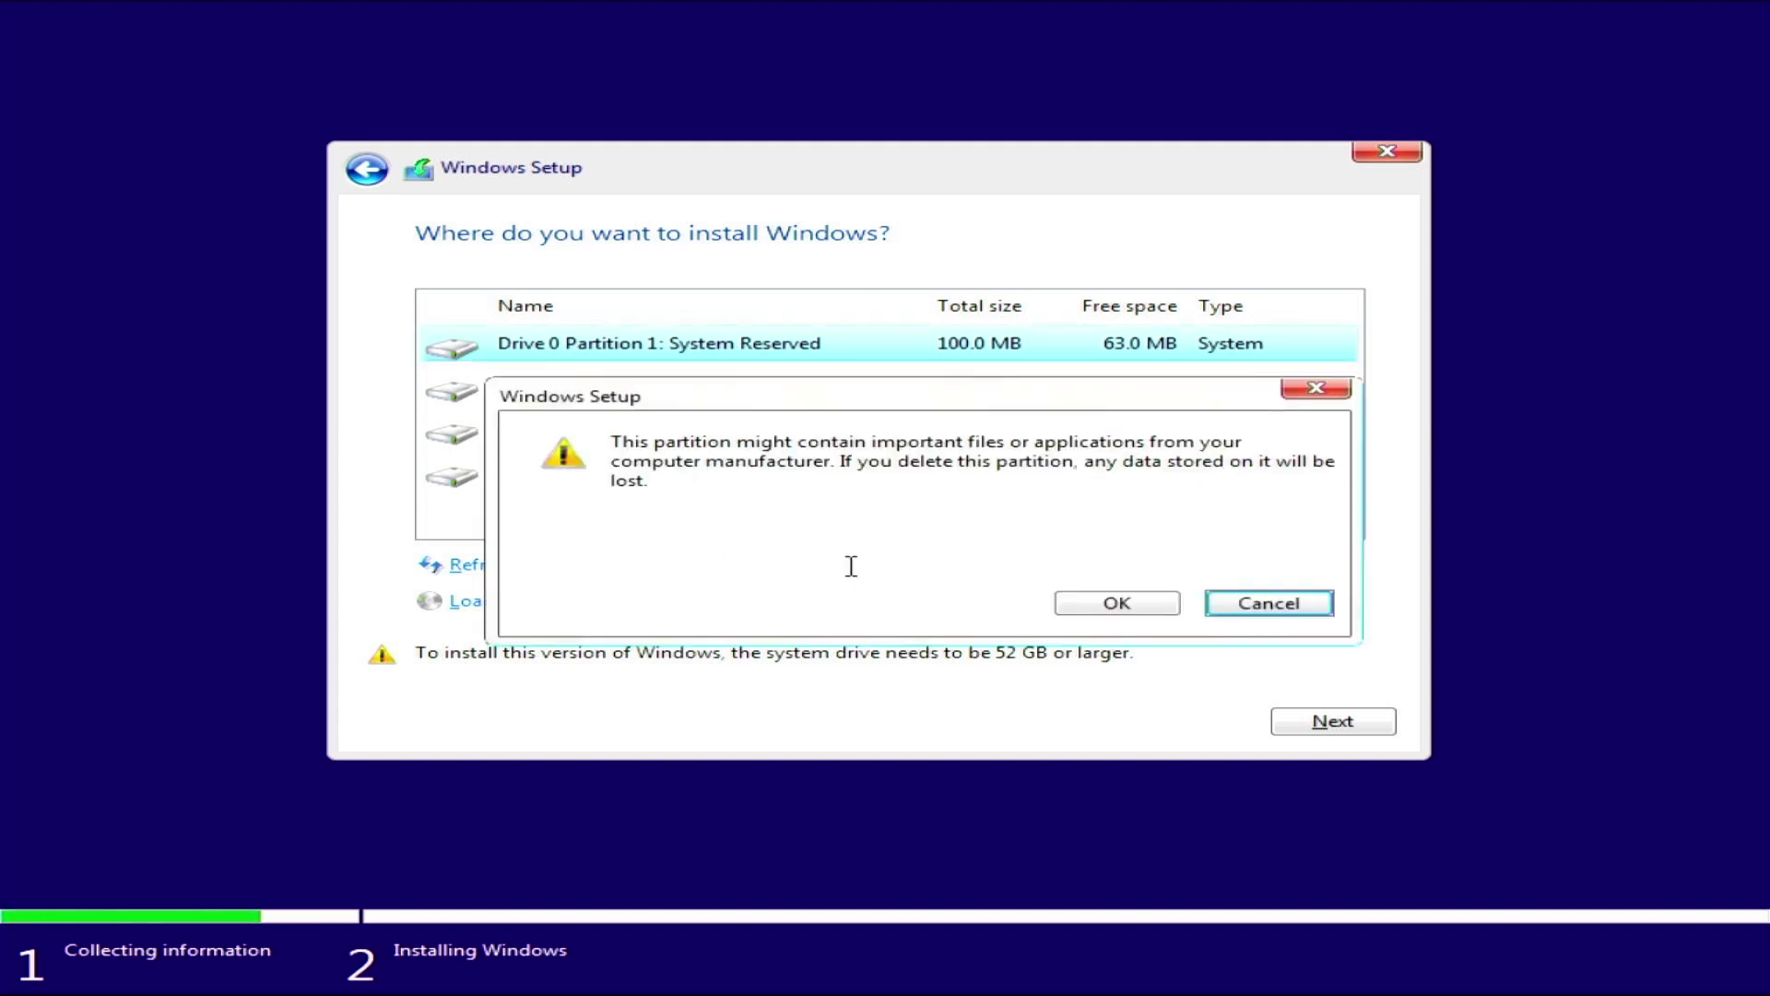
click(1154, 605)
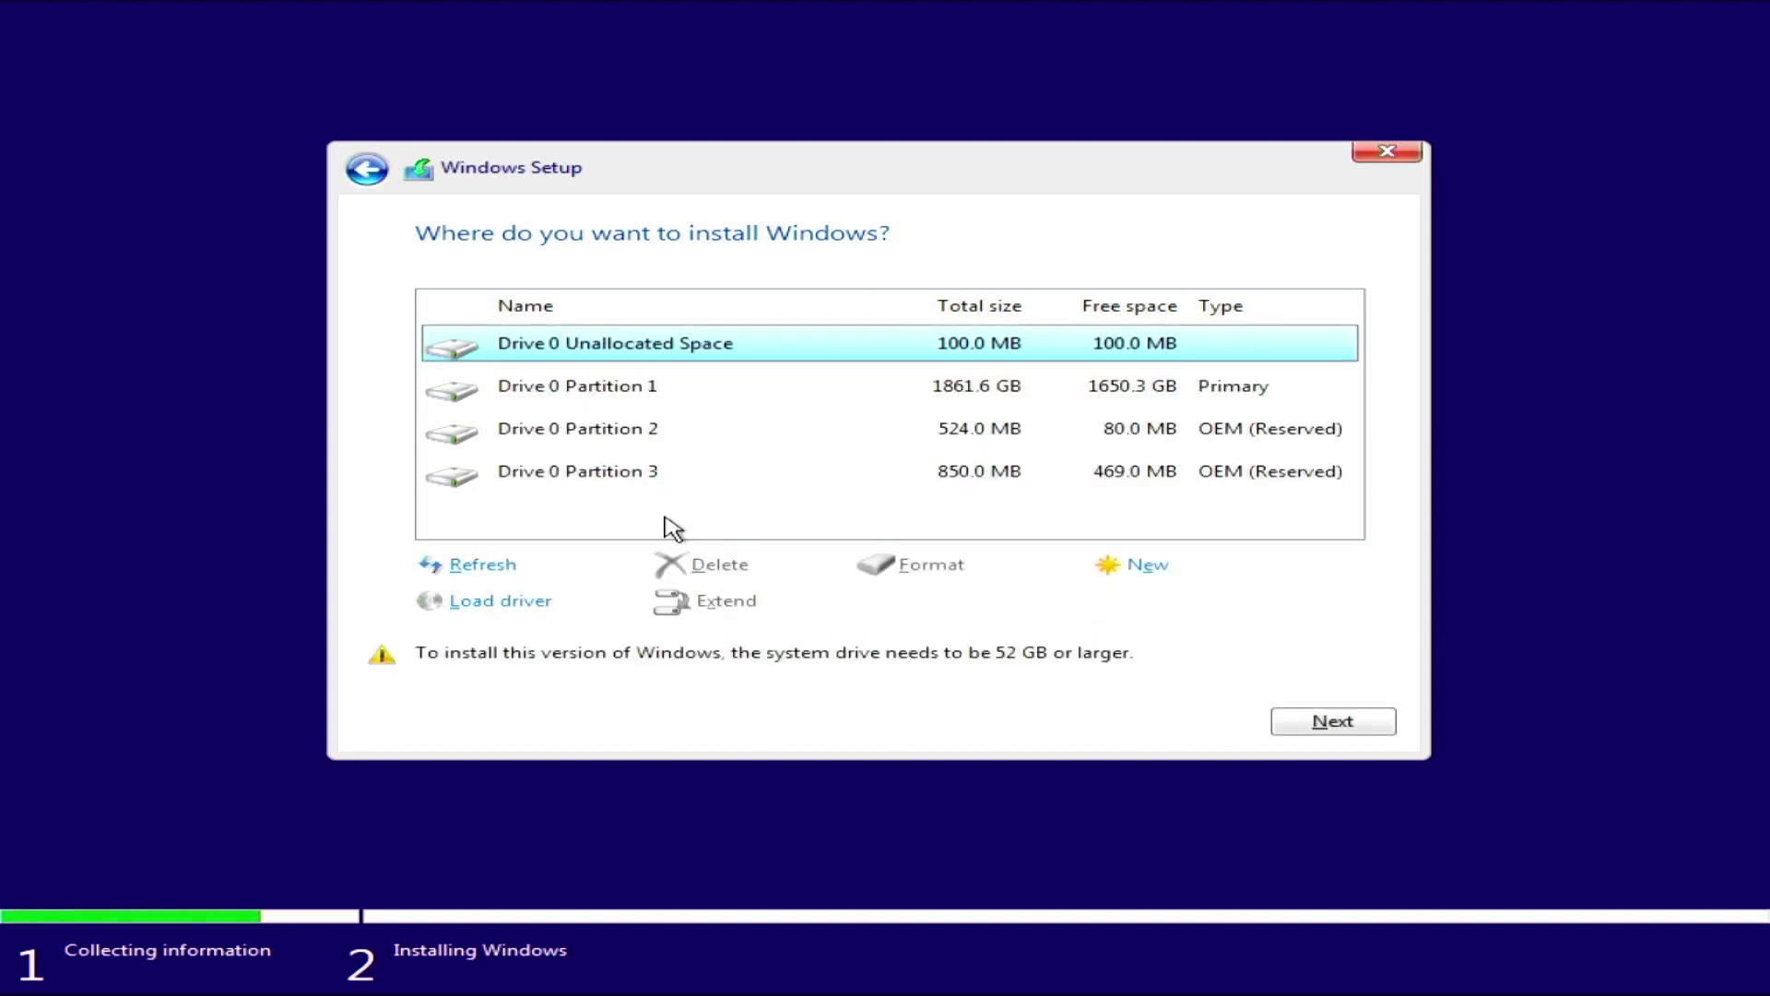
click(619, 394)
click(715, 568)
click(1165, 604)
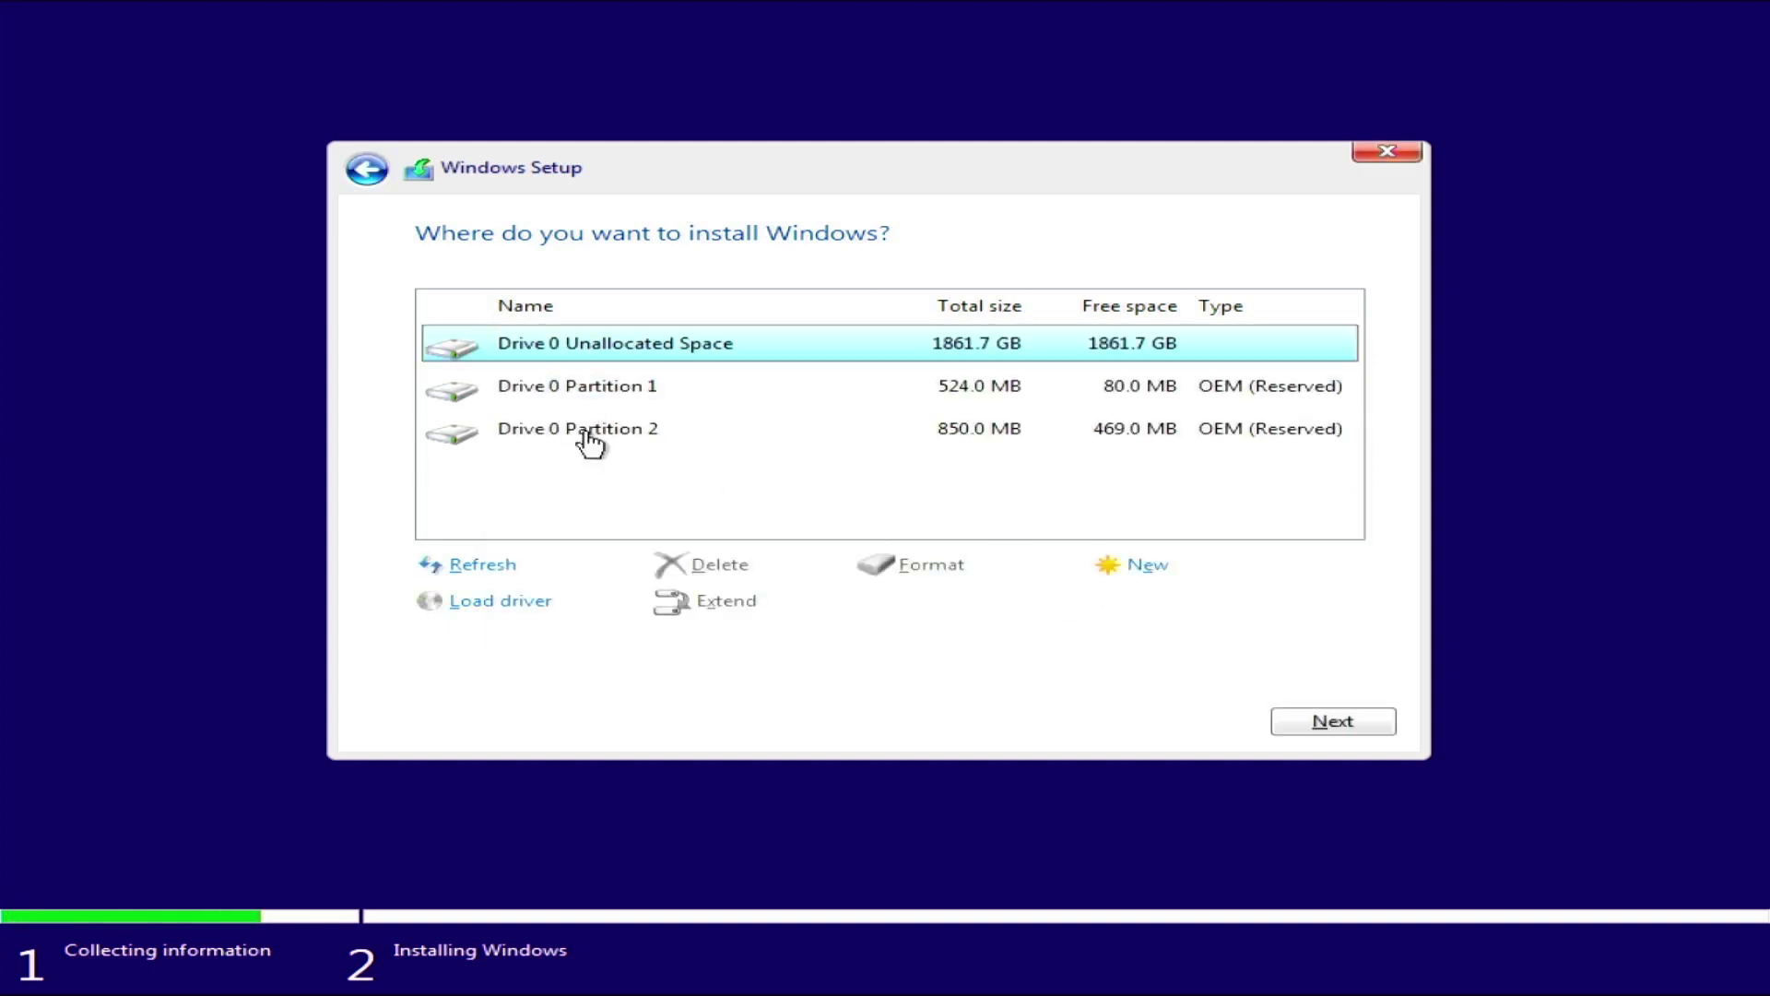
click(608, 399)
click(720, 564)
click(1160, 609)
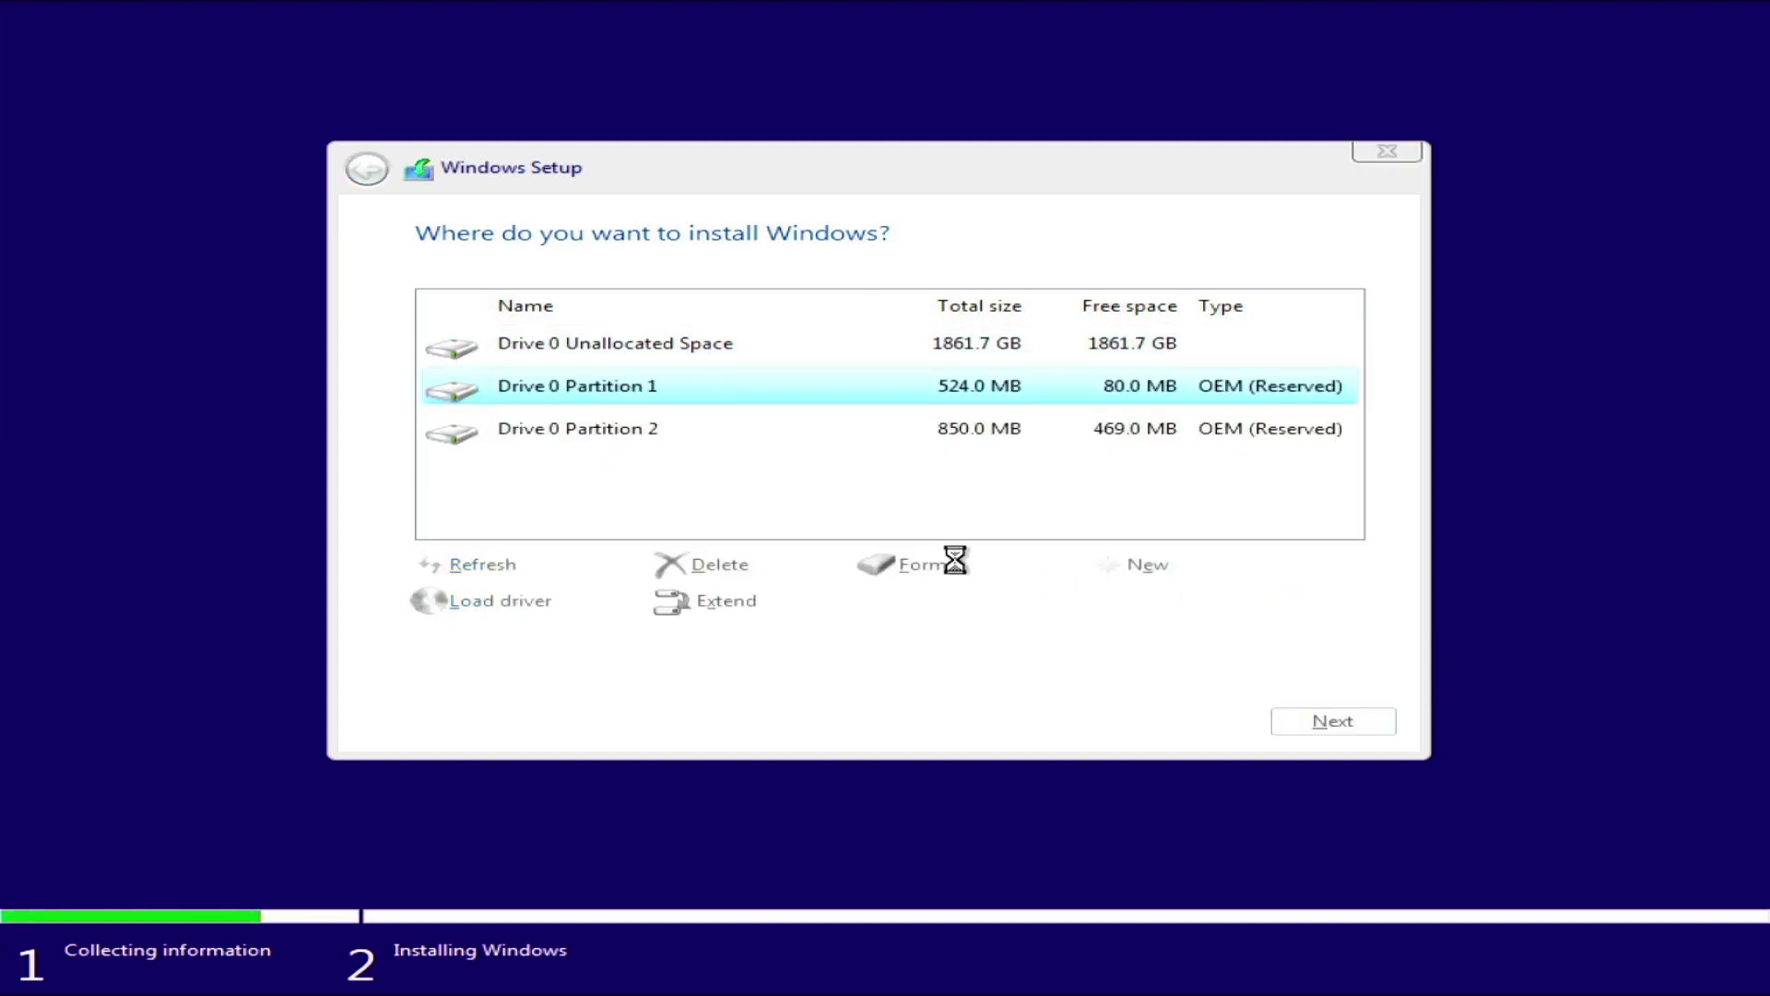
click(612, 394)
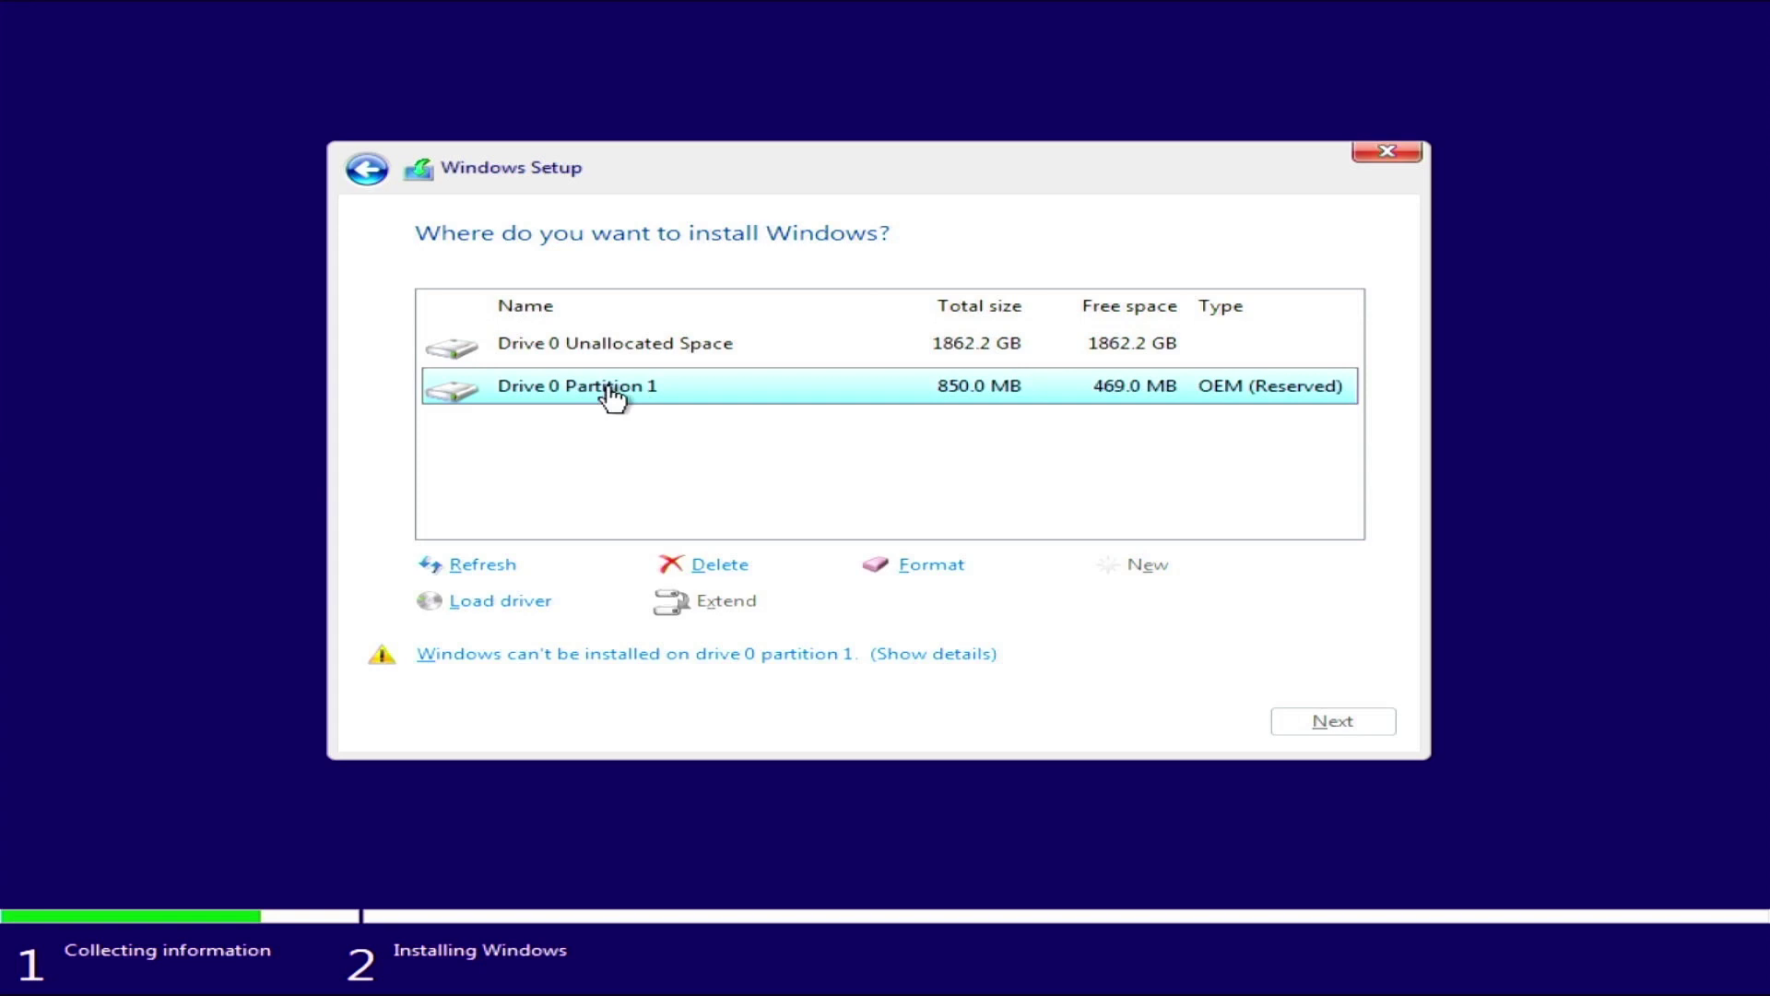
click(723, 570)
click(1113, 603)
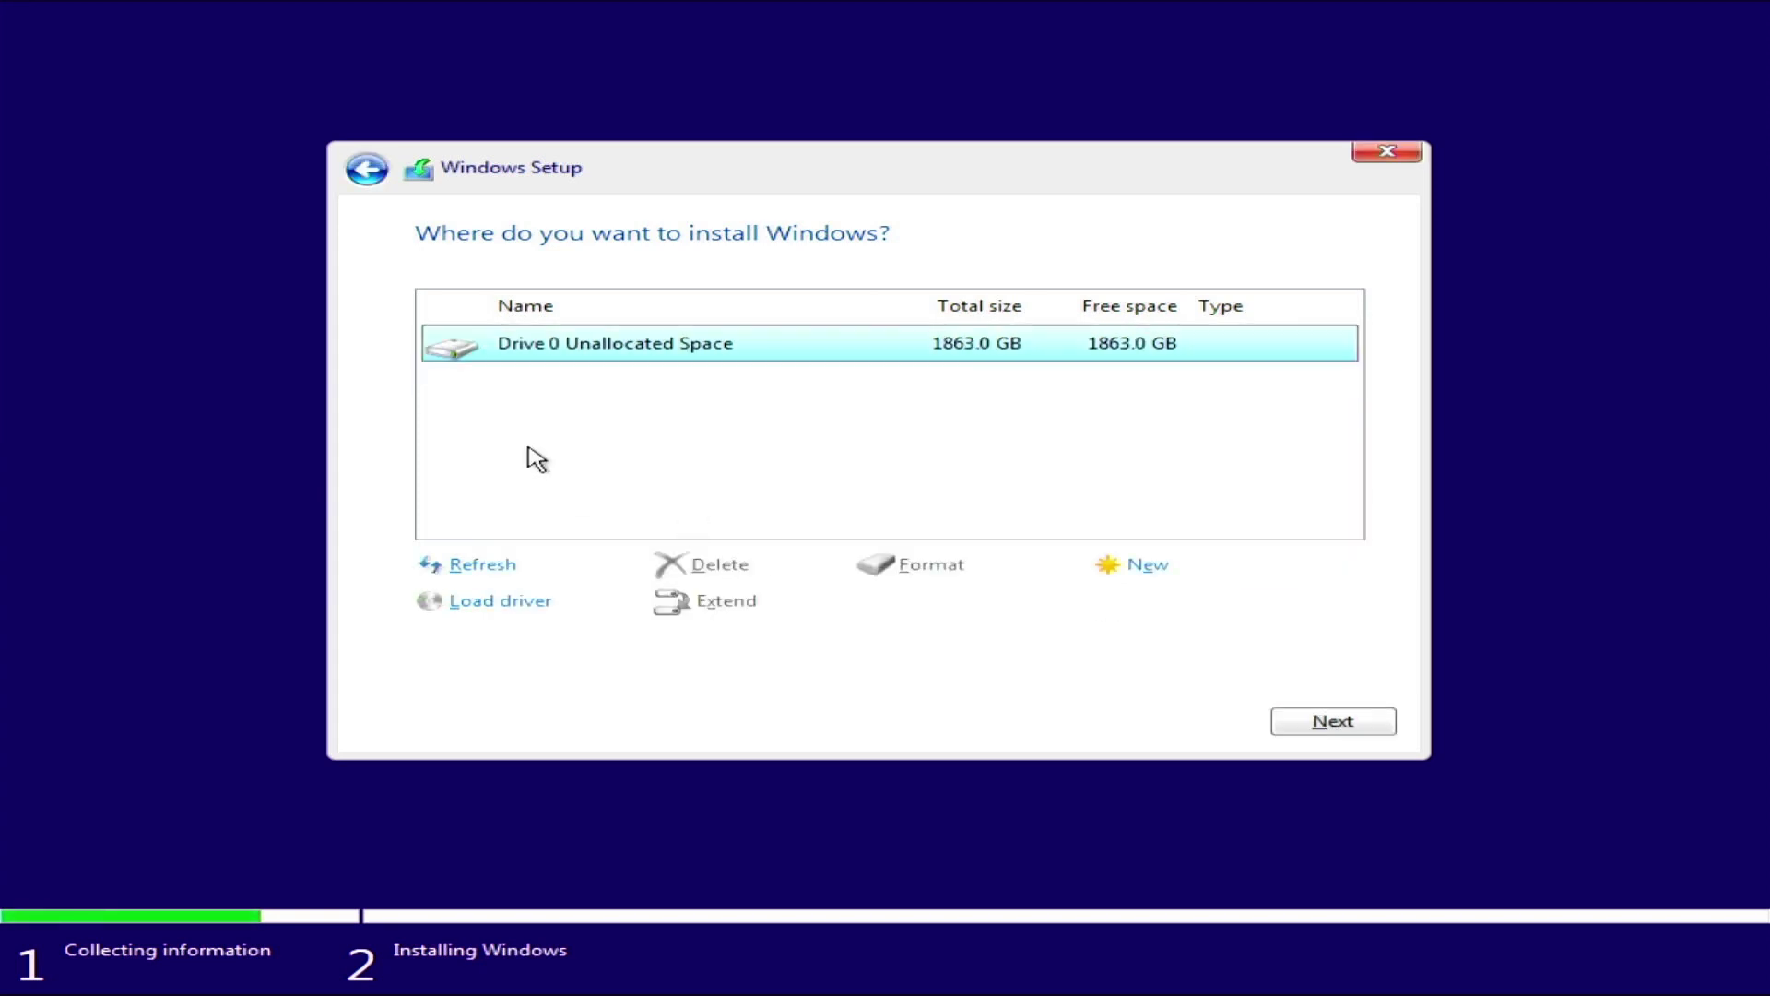
- Create a full-size partition, format the 1863.0 GB Partition 2, and install Windows there
click(1148, 567)
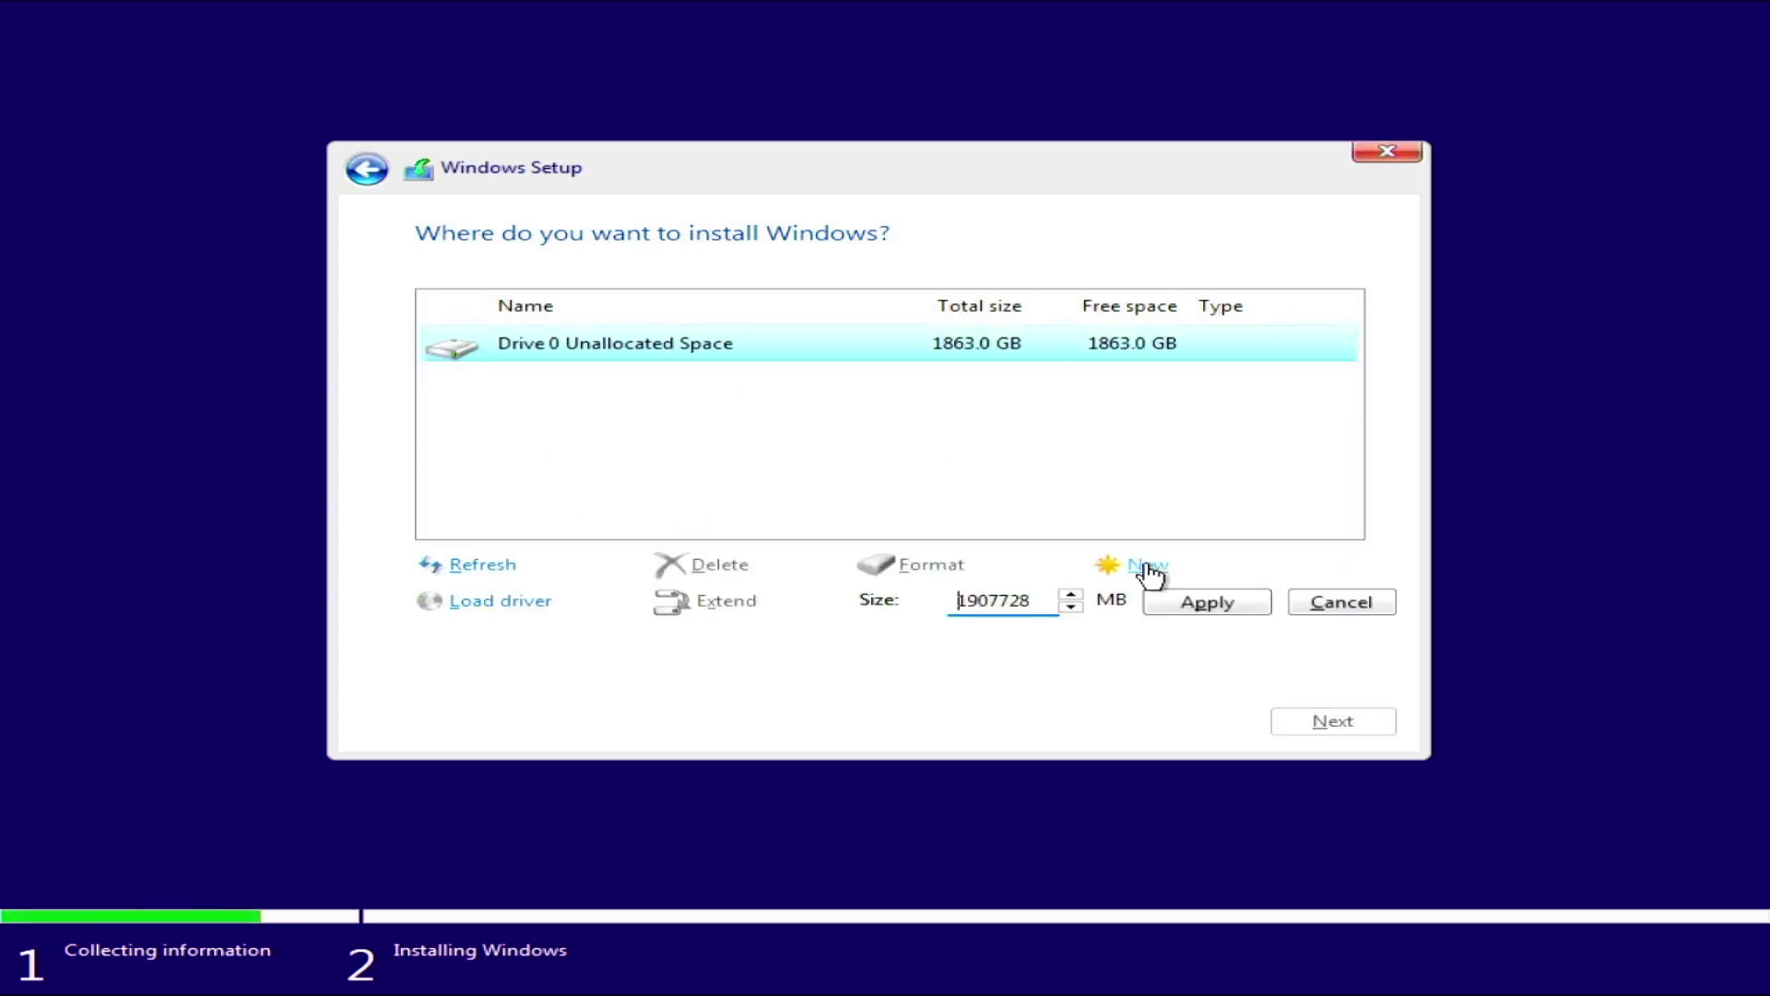
click(1241, 605)
click(1118, 604)
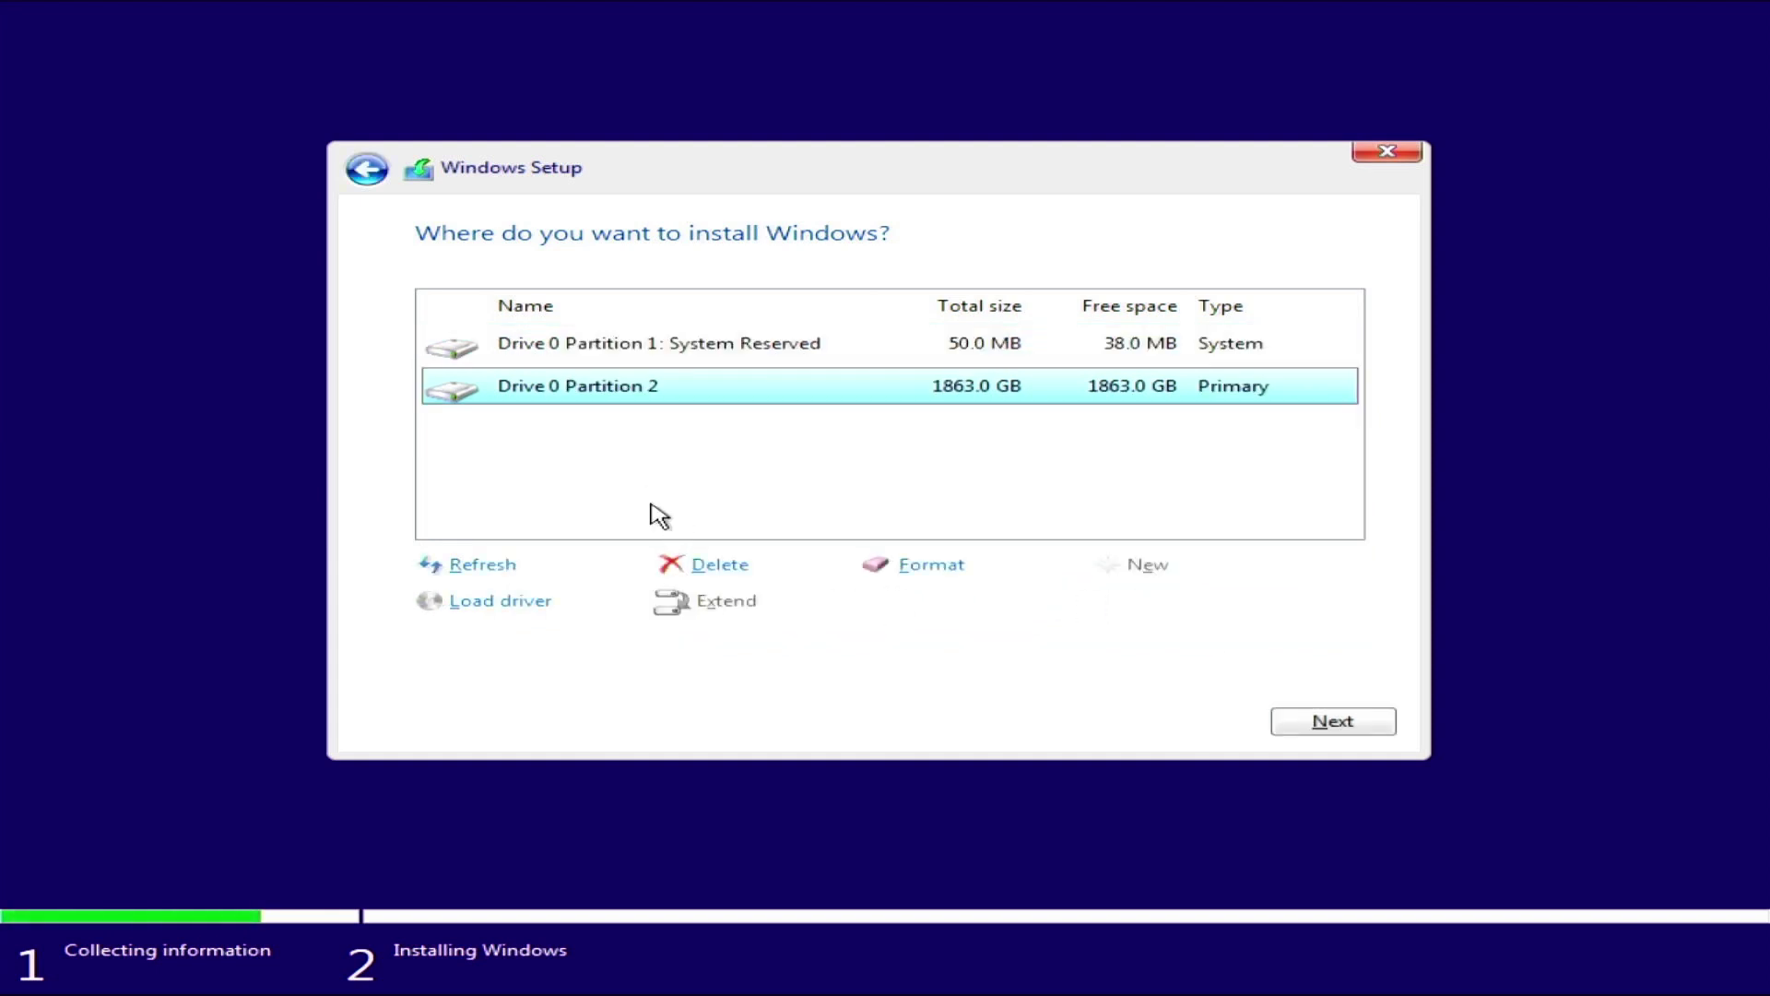
click(933, 566)
click(1088, 607)
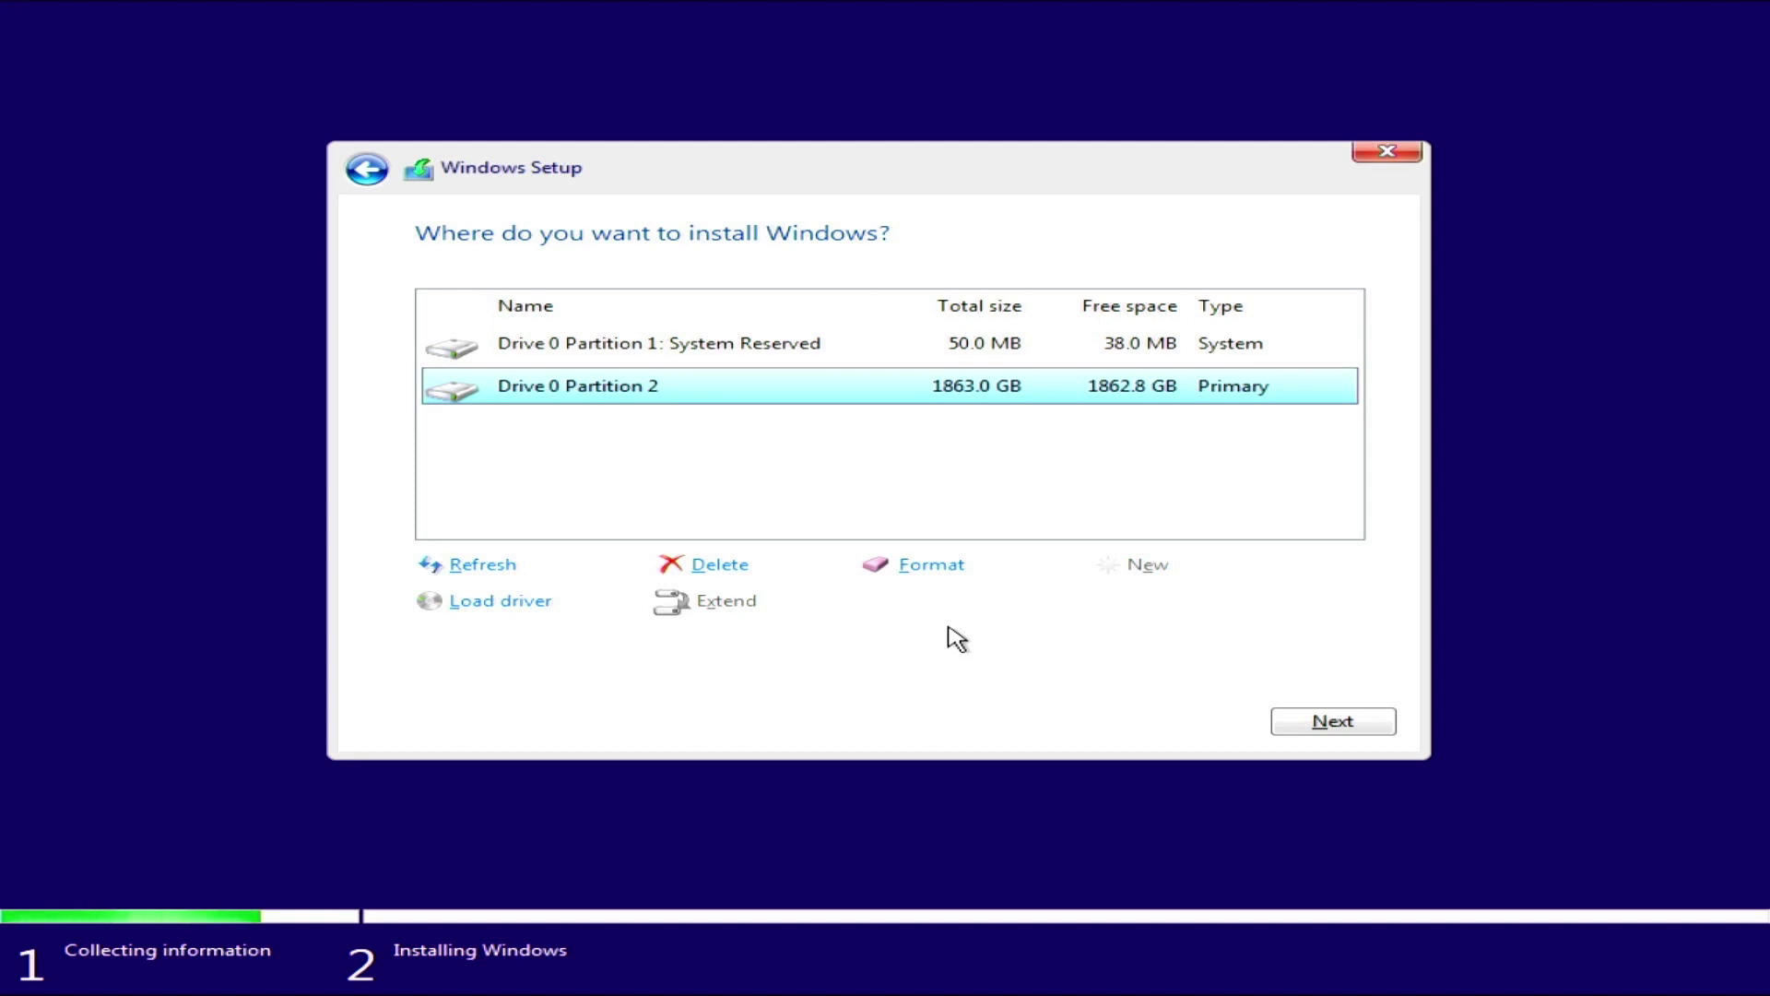
click(1328, 722)
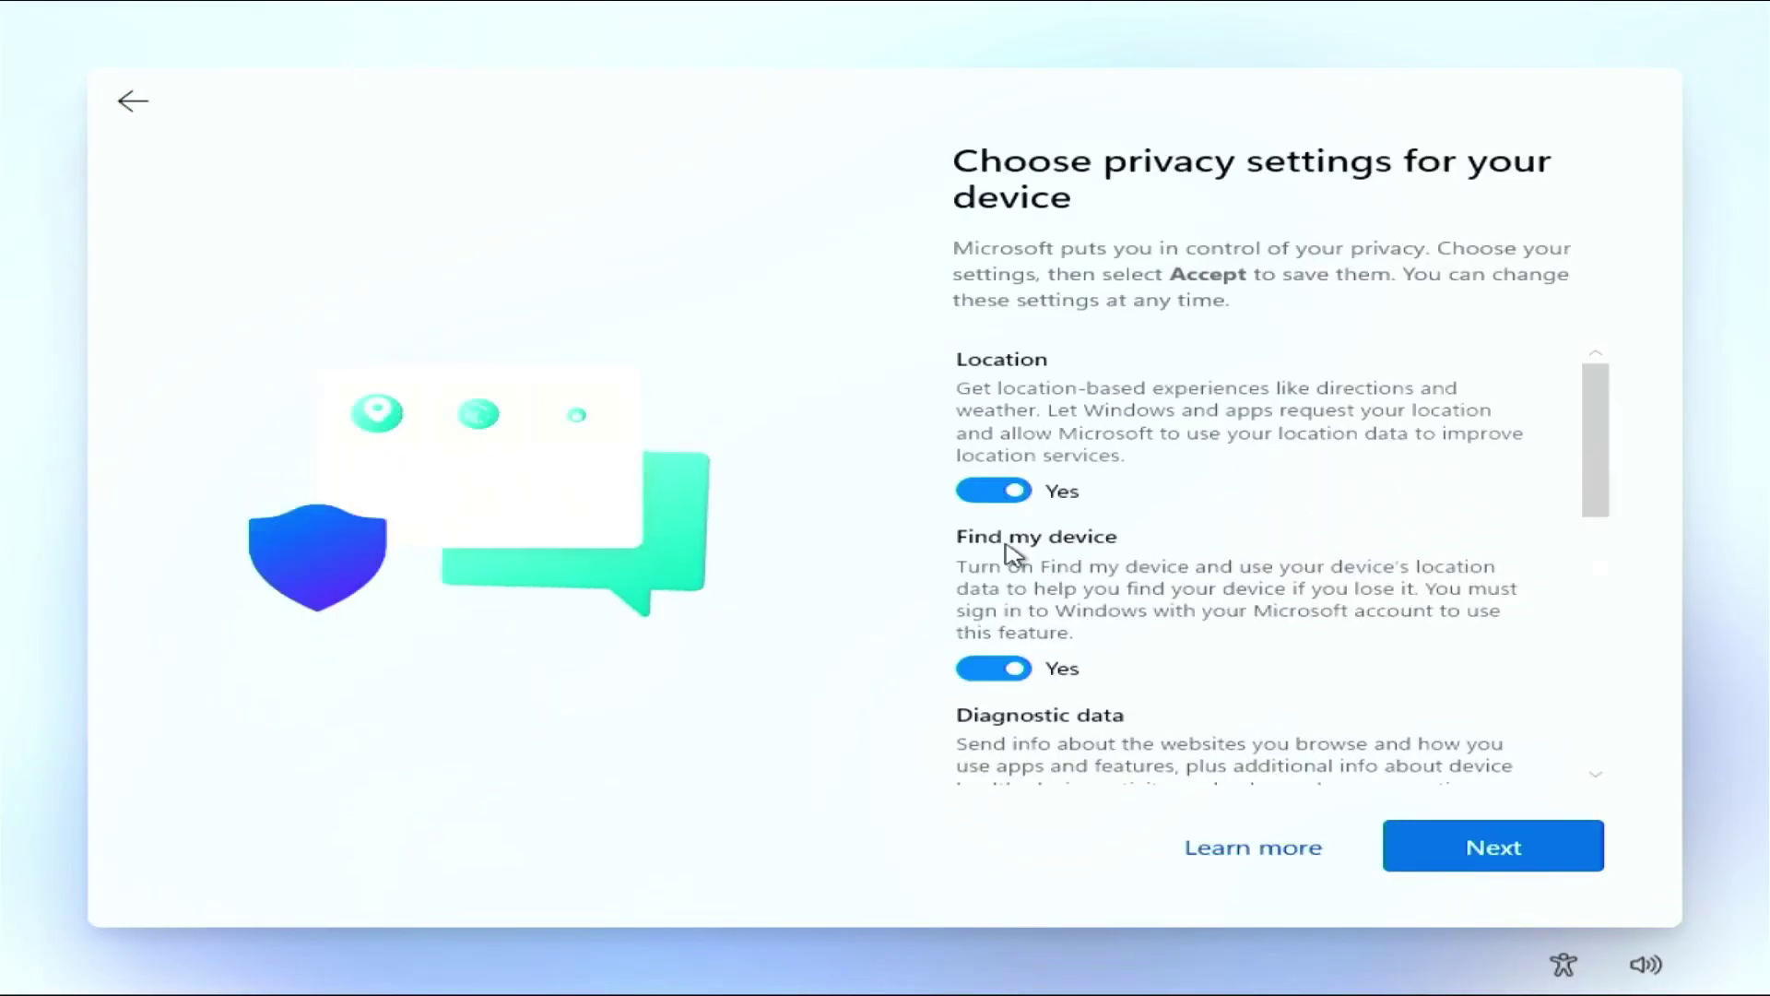
- Accept the default privacy settings, continue past OneDrive backup, and decline the Microsoft 365 trial
scroll(1008, 553, down, 10)
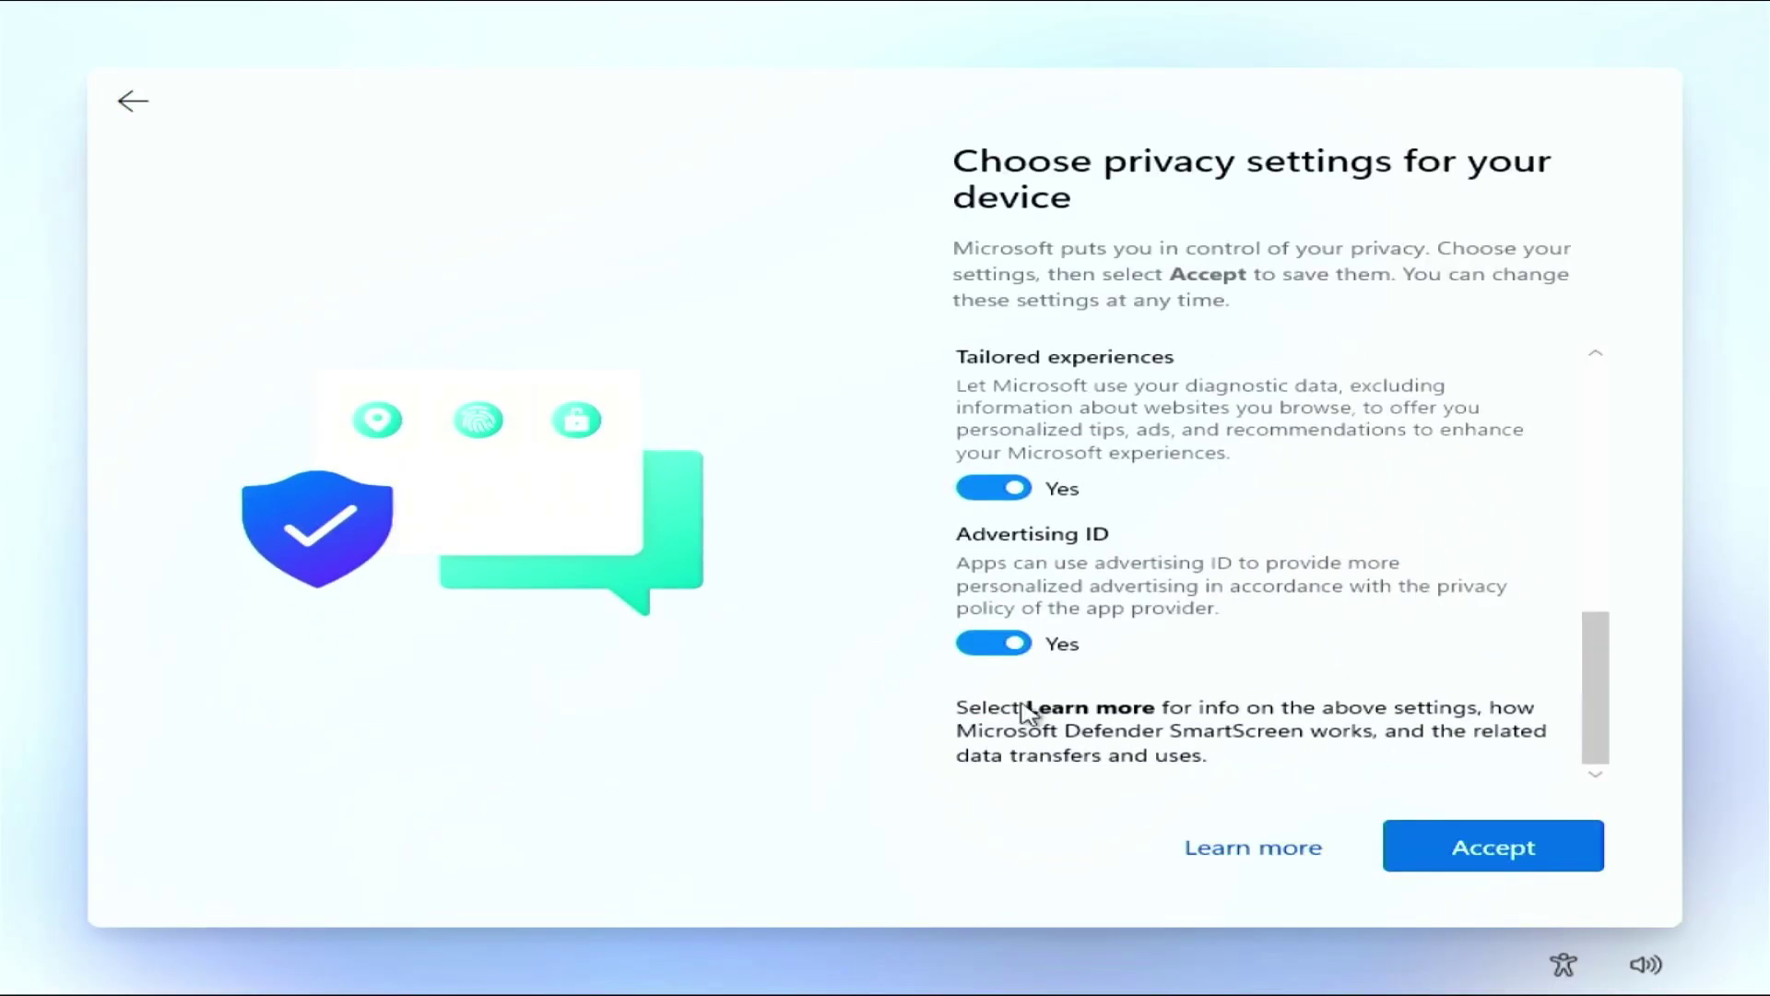
click(1494, 847)
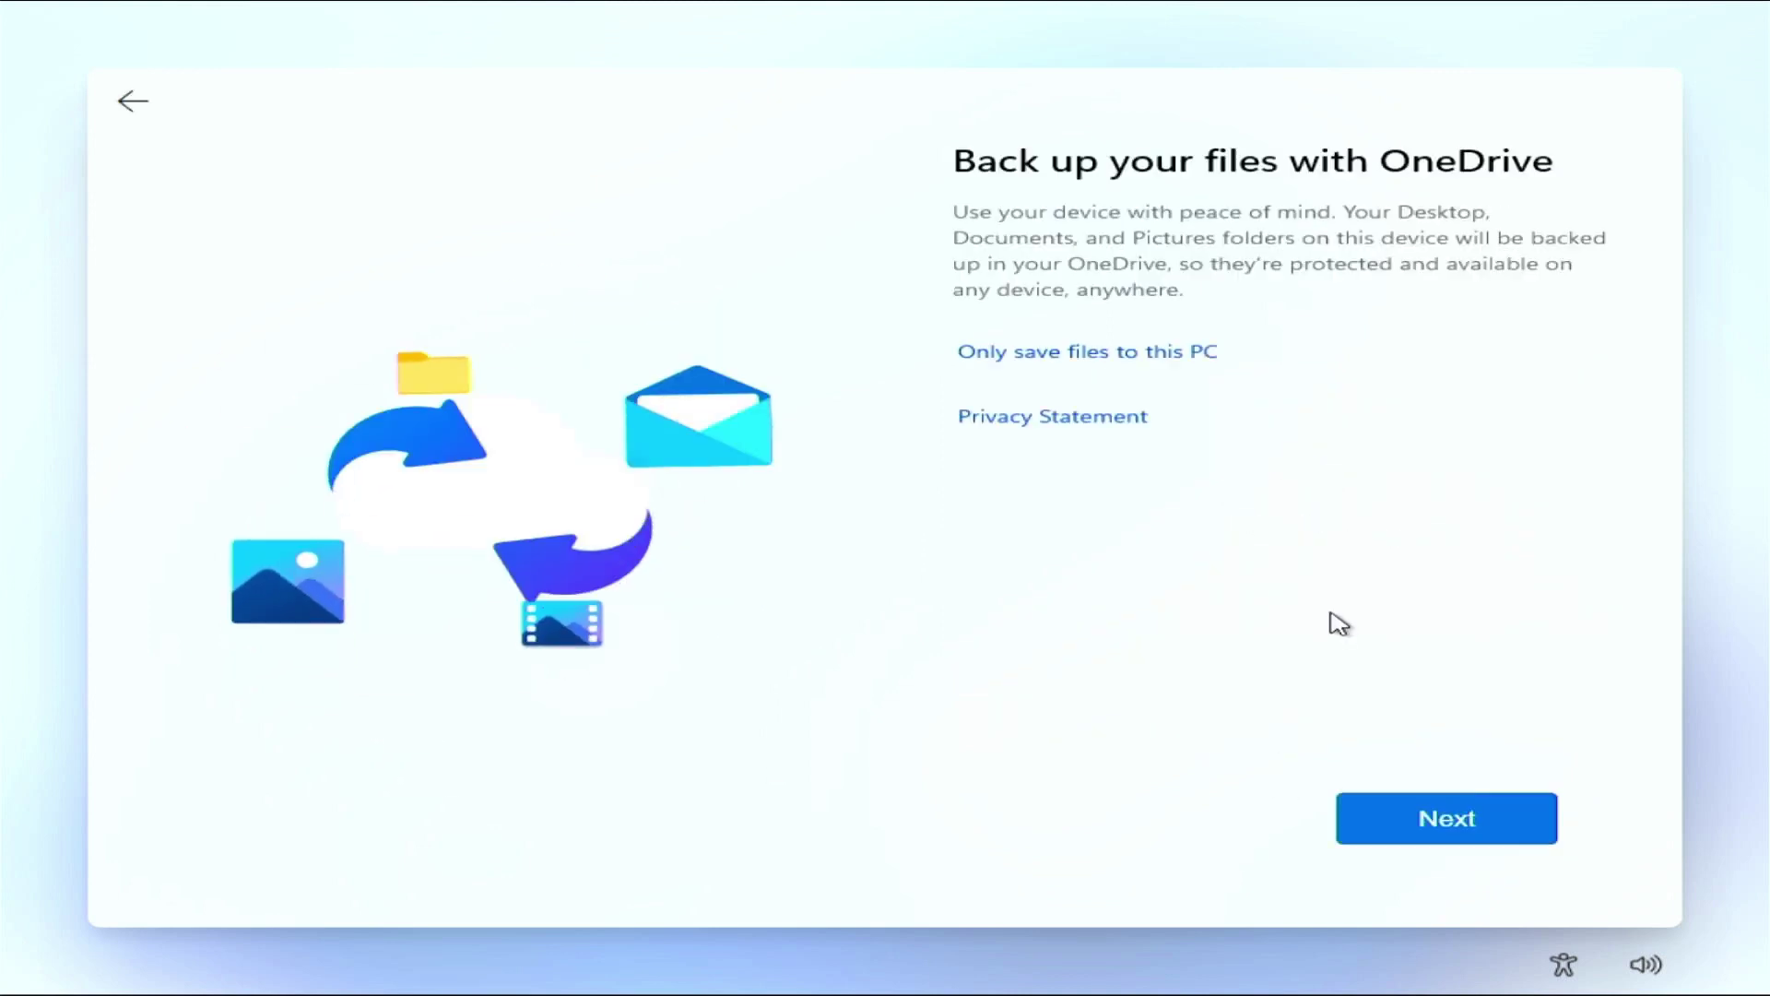
click(1401, 808)
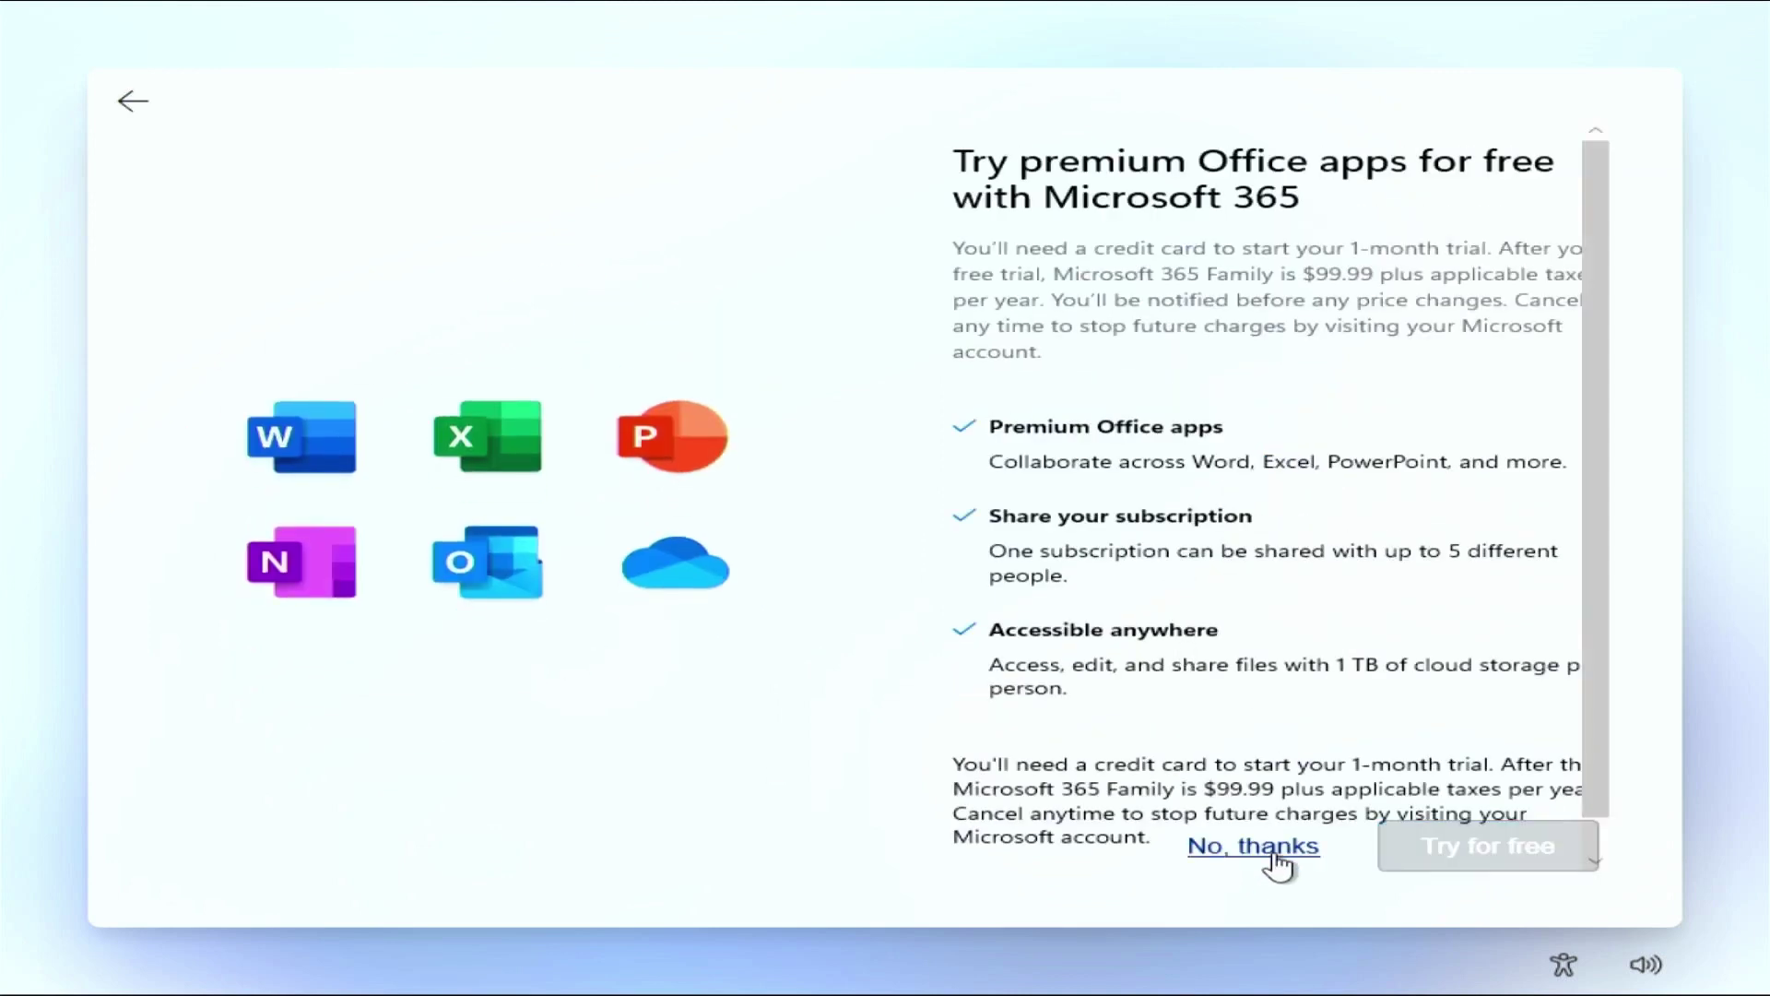
click(1269, 846)
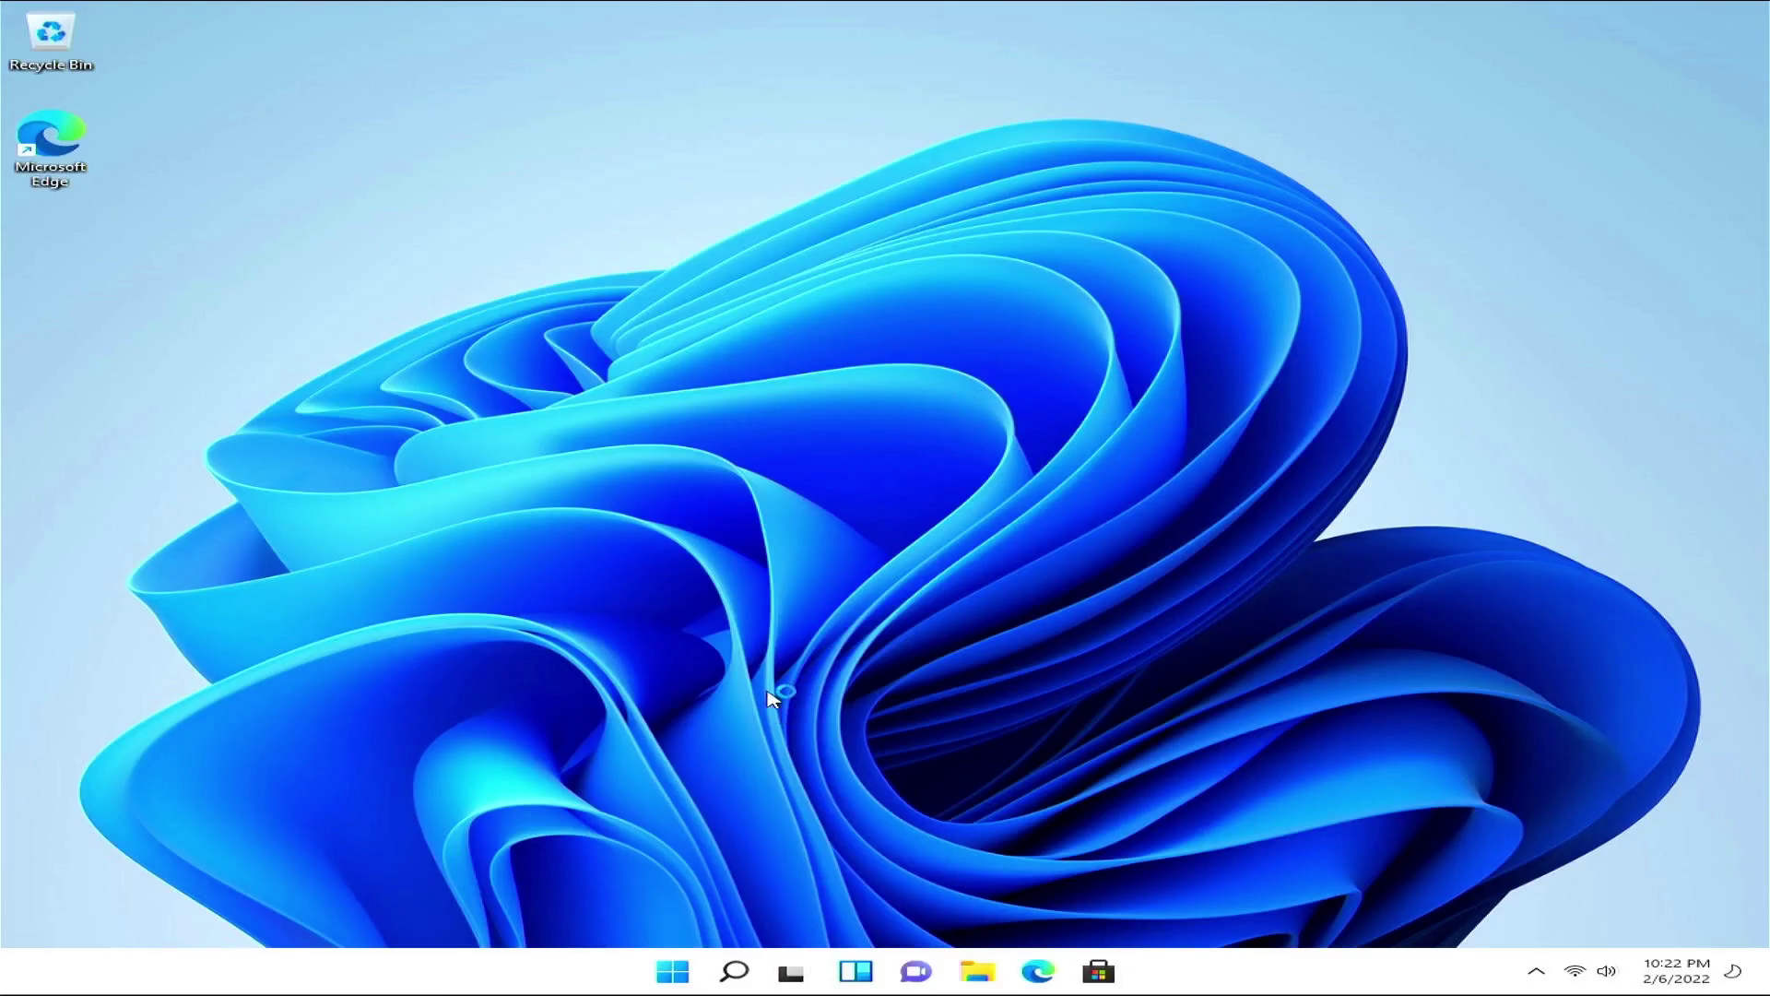
click(734, 973)
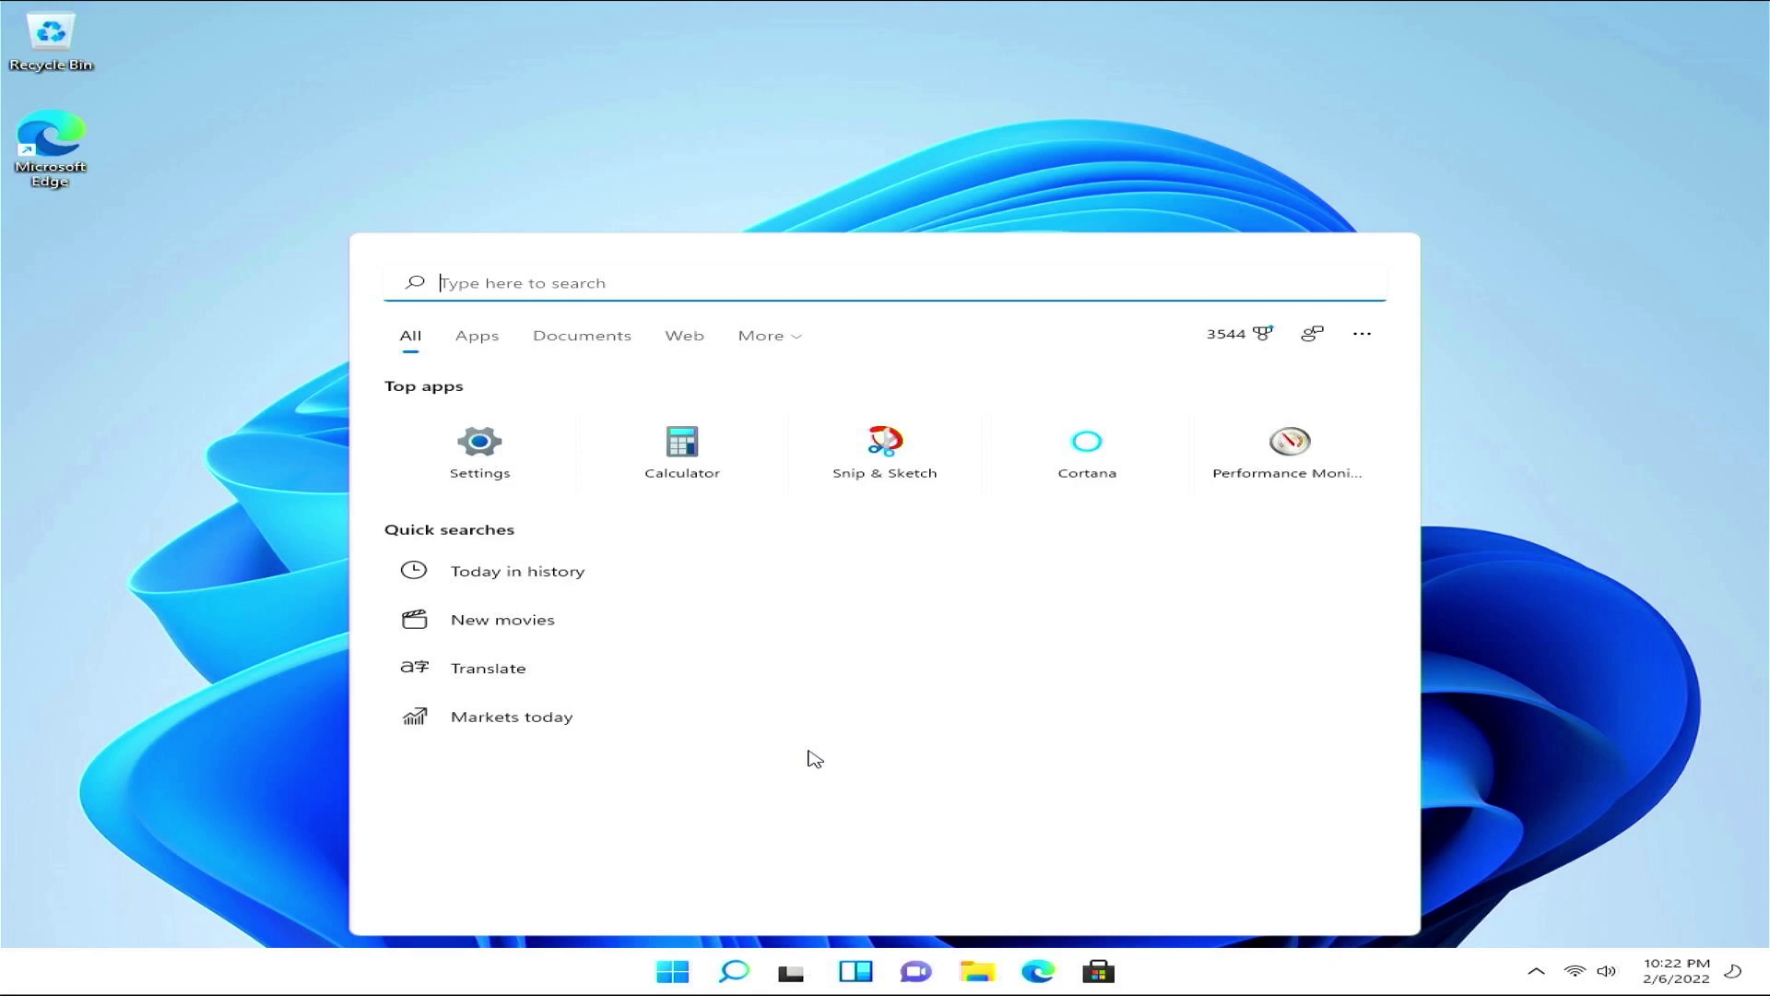
text(system)
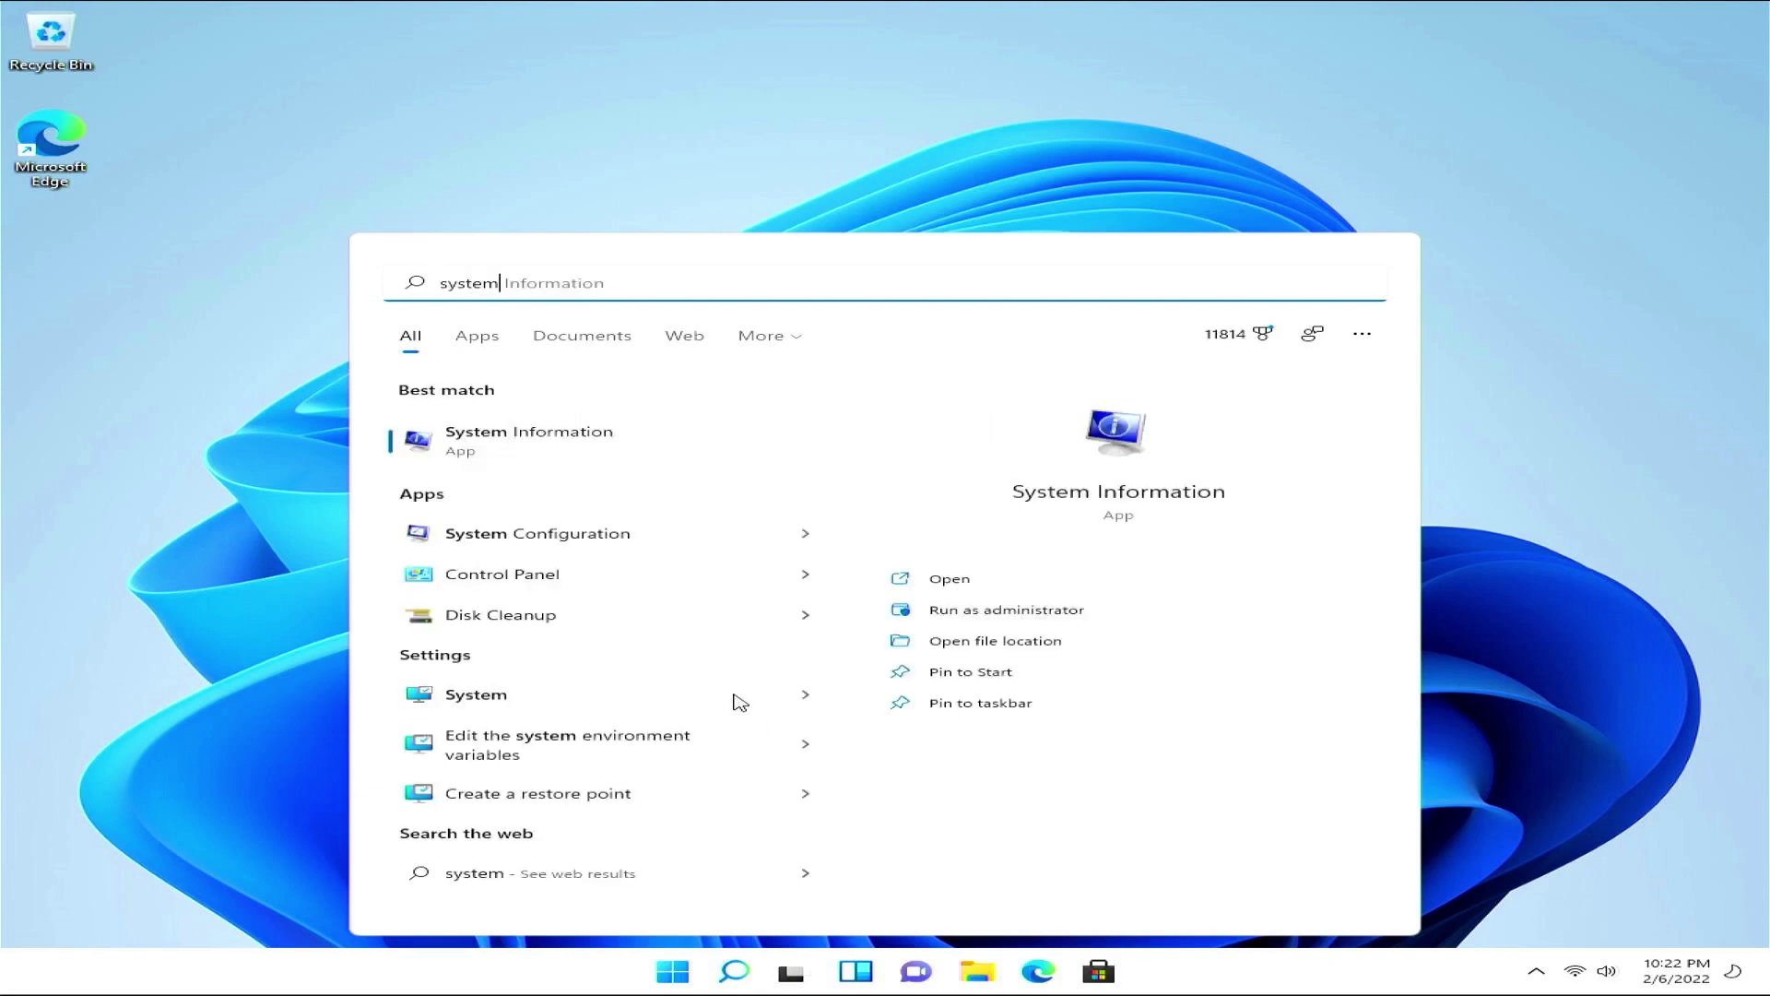
click(611, 452)
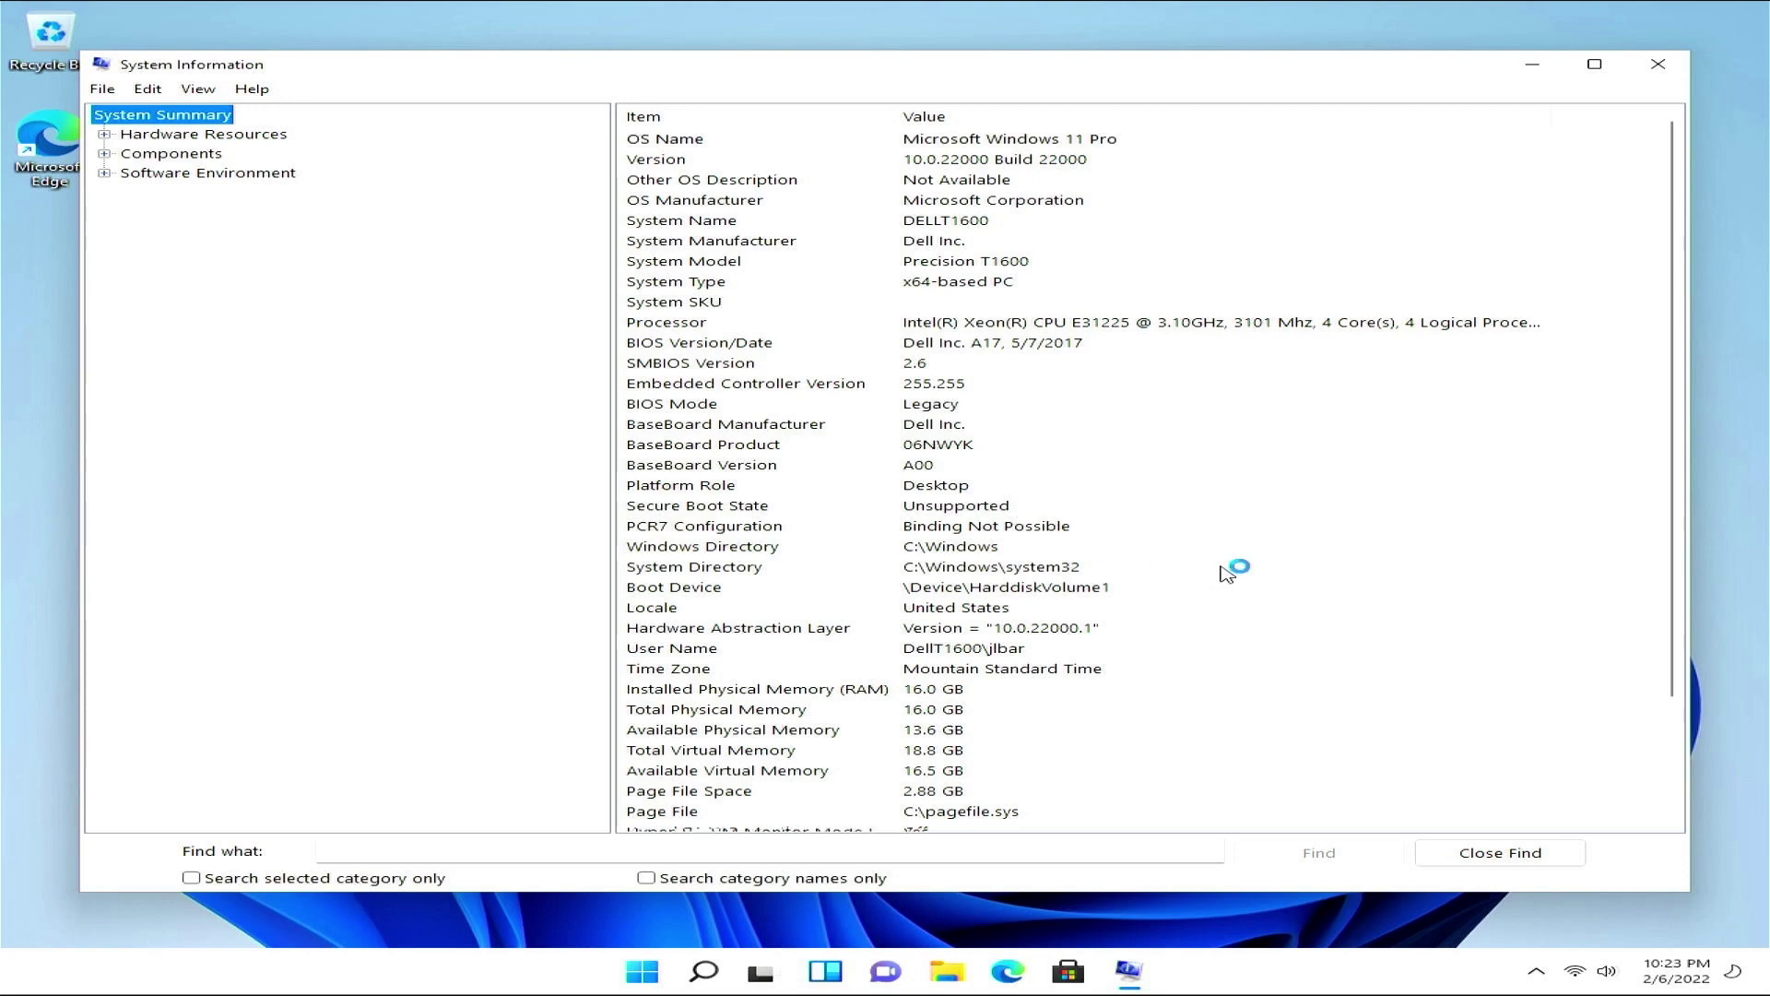
scroll(1226, 571, down, 1)
scroll(1226, 572, down, 1)
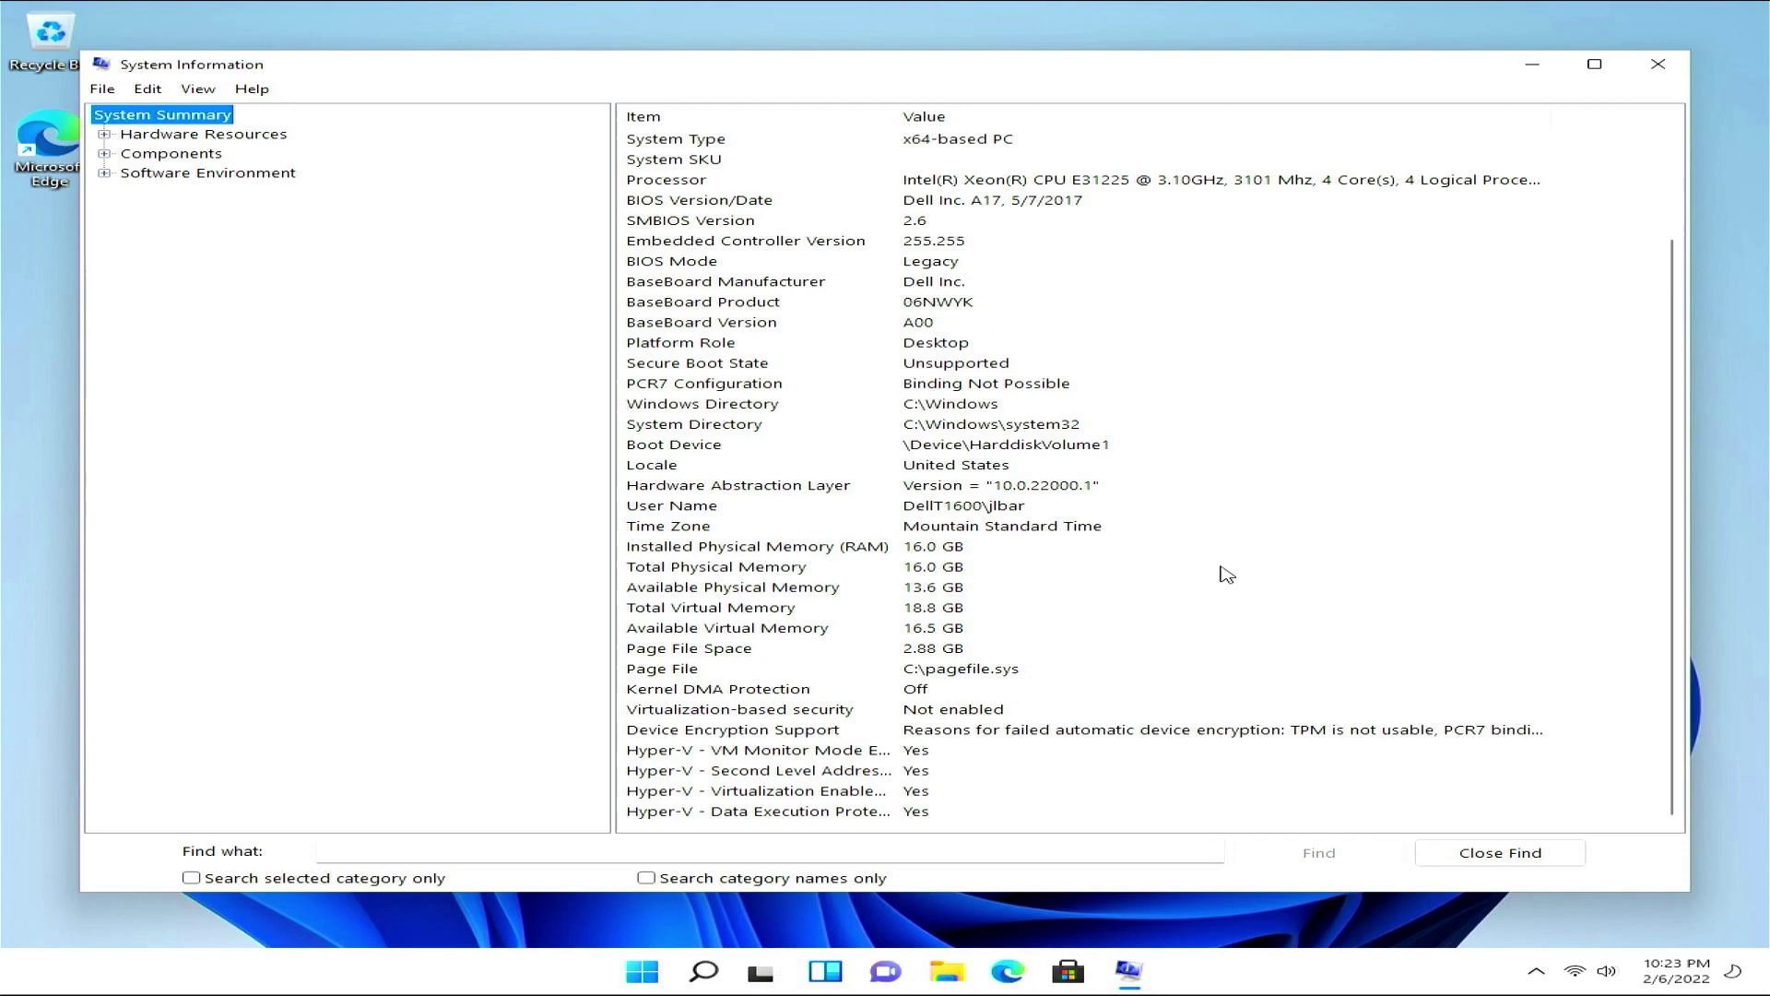
scroll(1226, 574, up, 3)
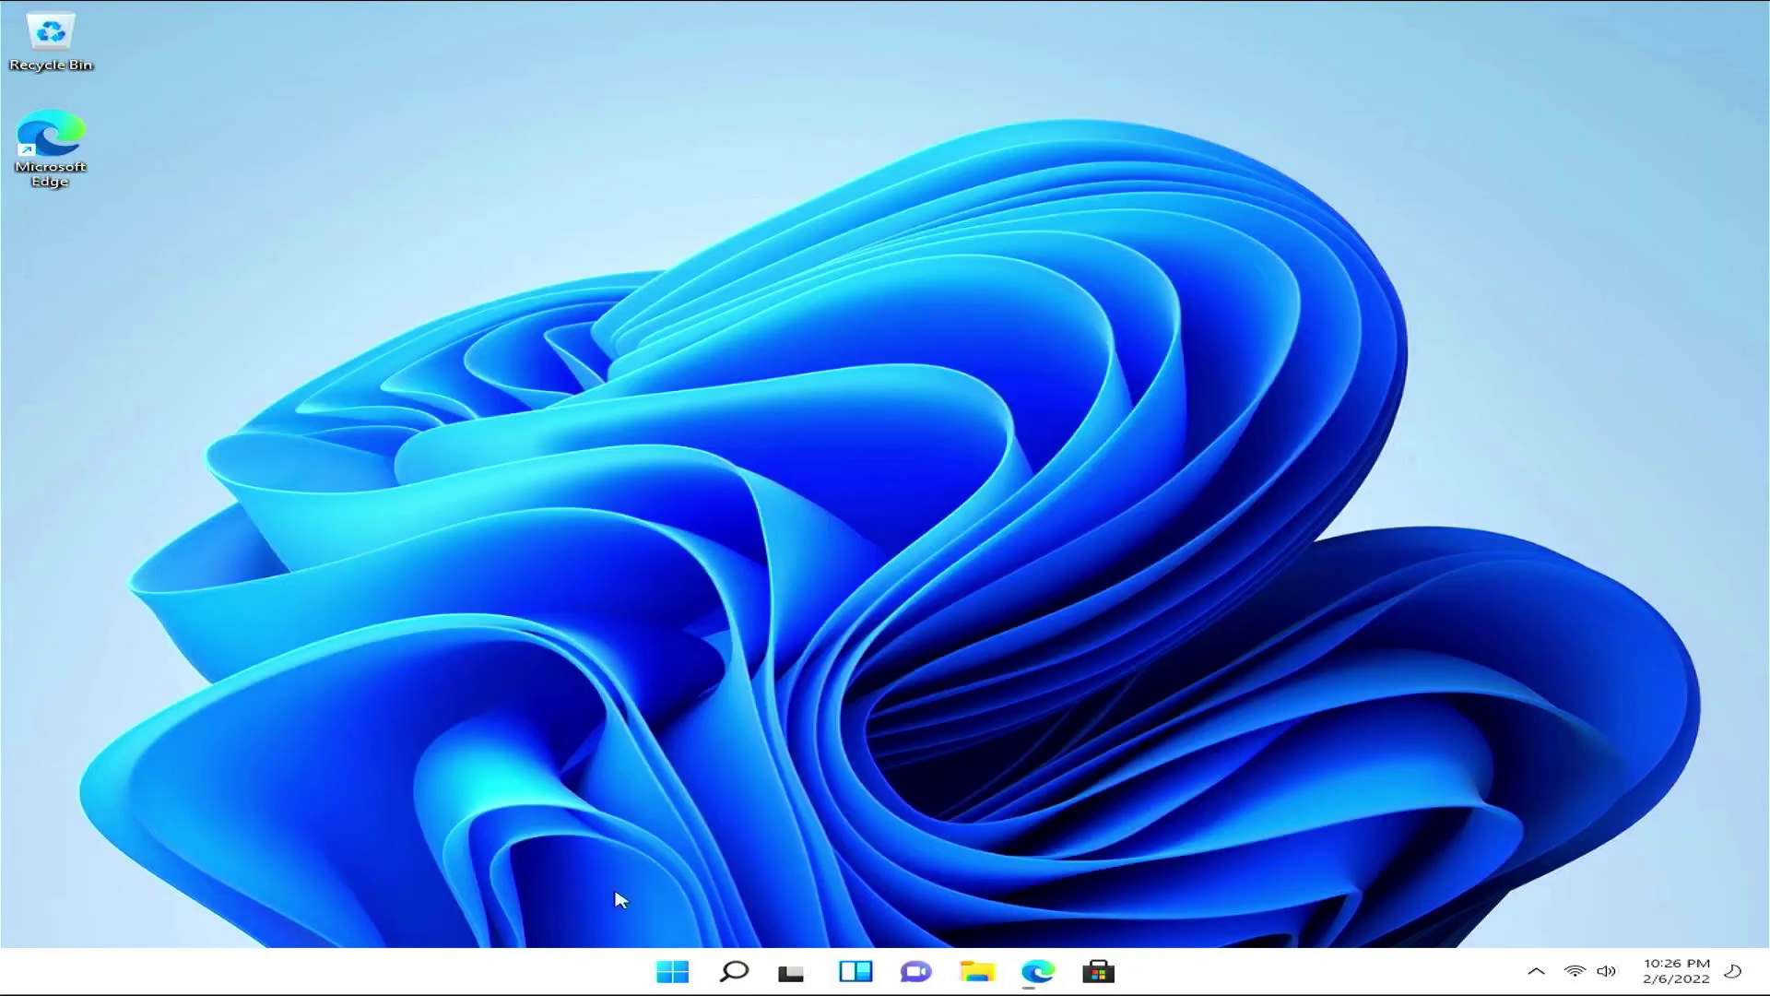
- Search 'control panel' to open Control Panel and enlarge its window to show all items
click(736, 972)
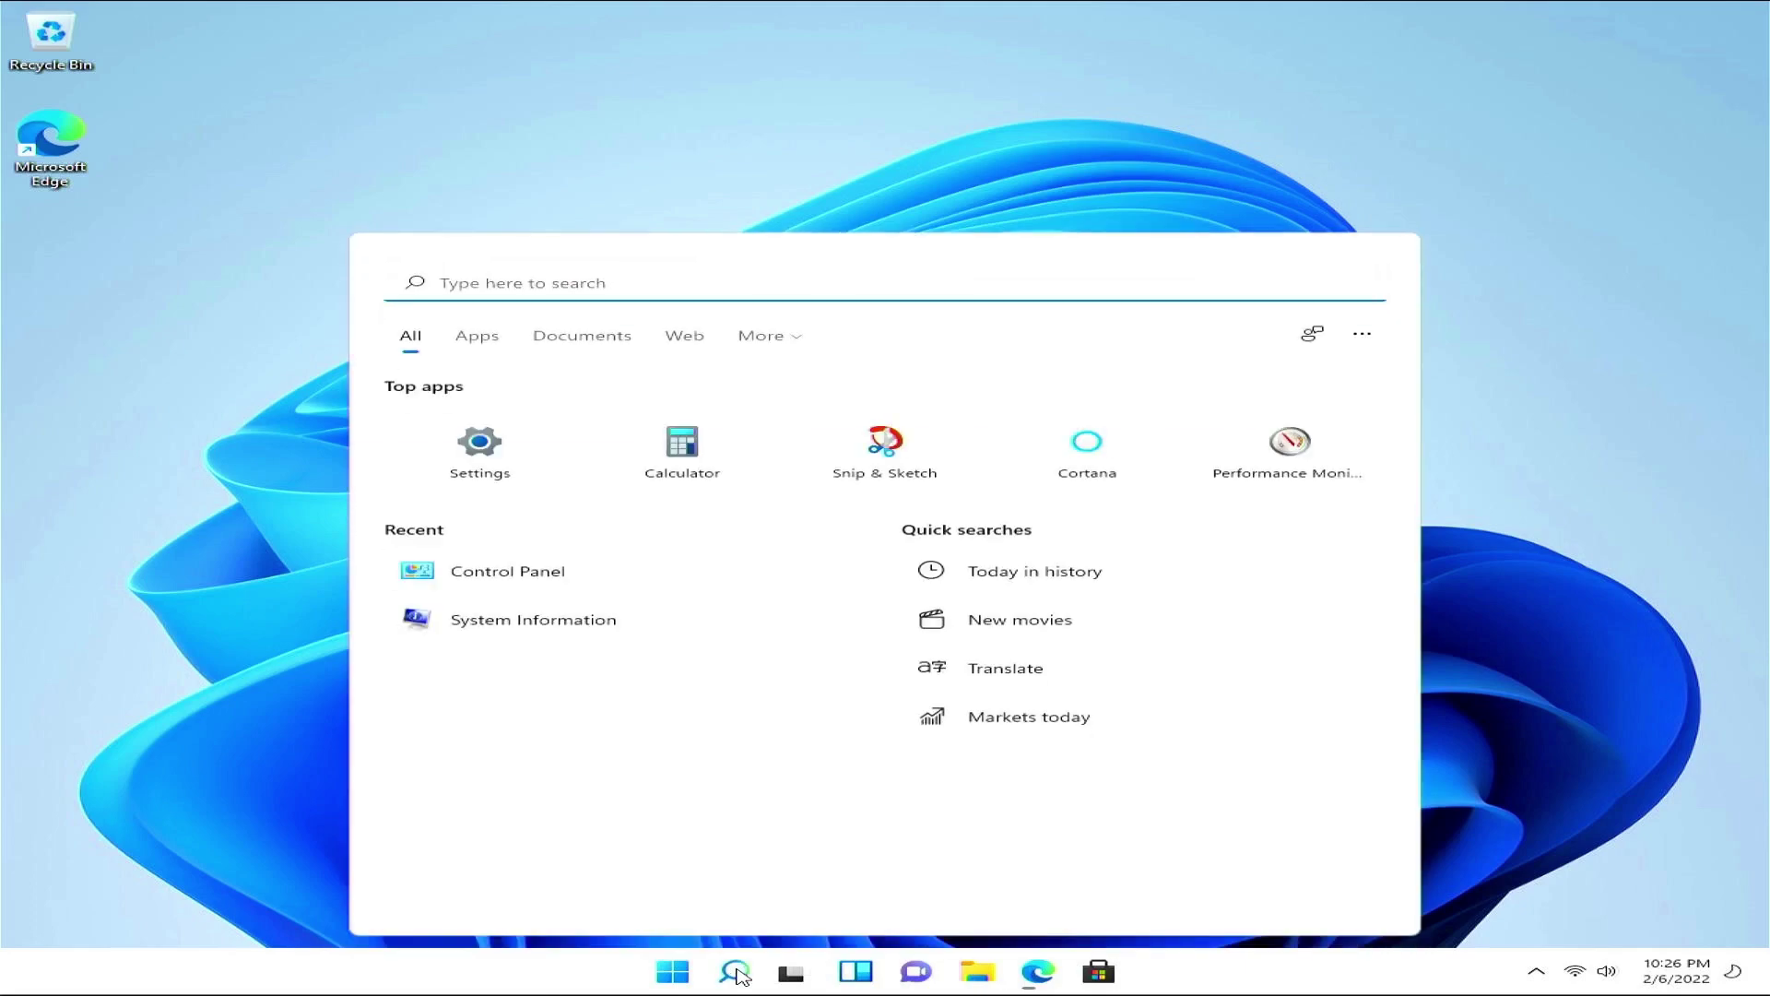
text(contro)
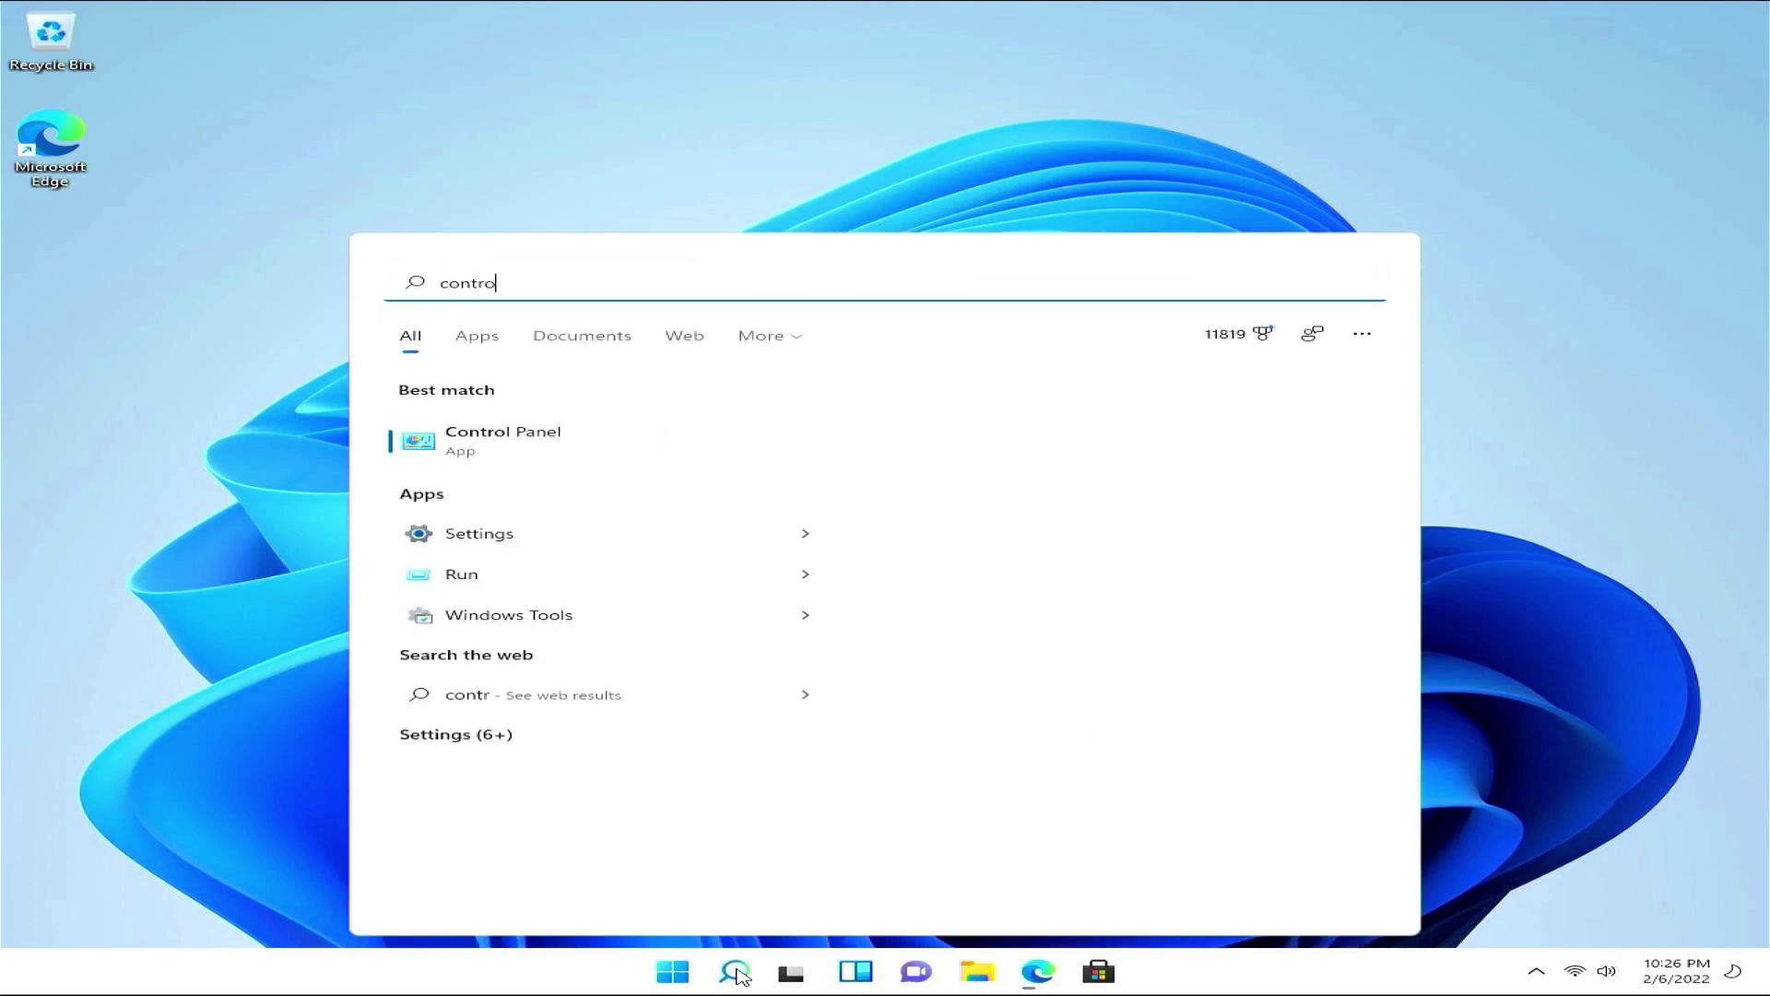
text(l panel)
key(Return)
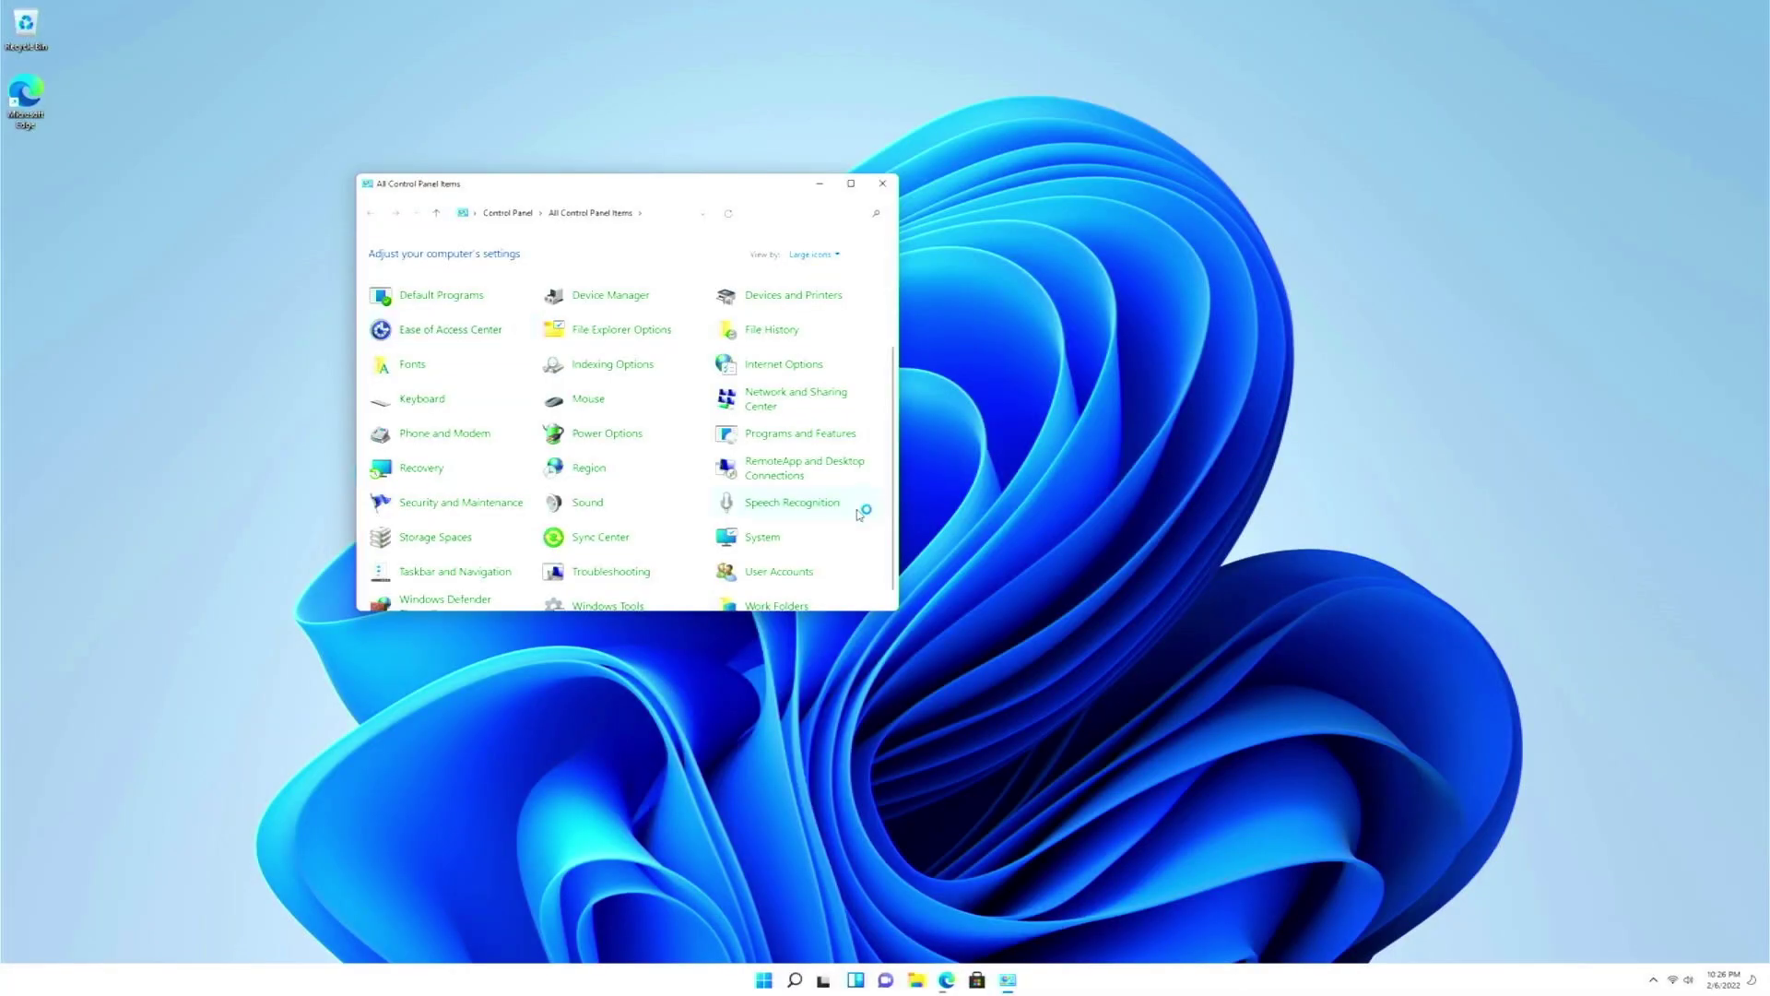
scroll(860, 513, down, 1)
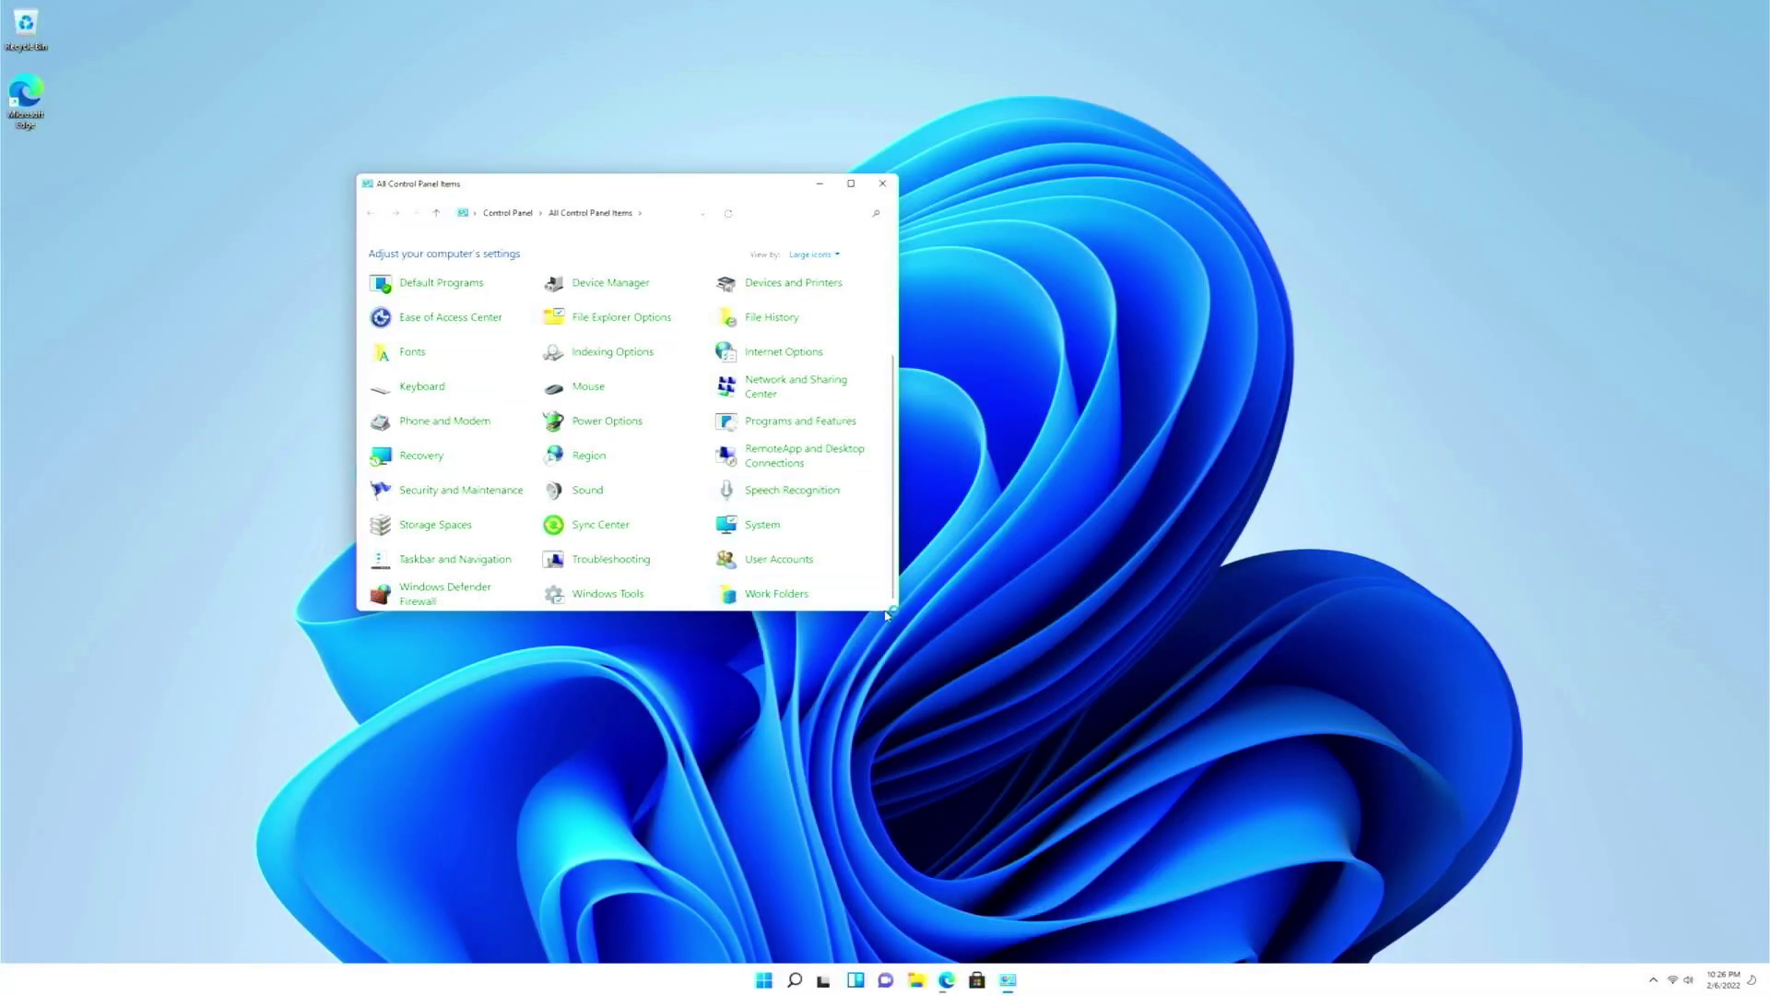
drag(896, 611, 968, 732)
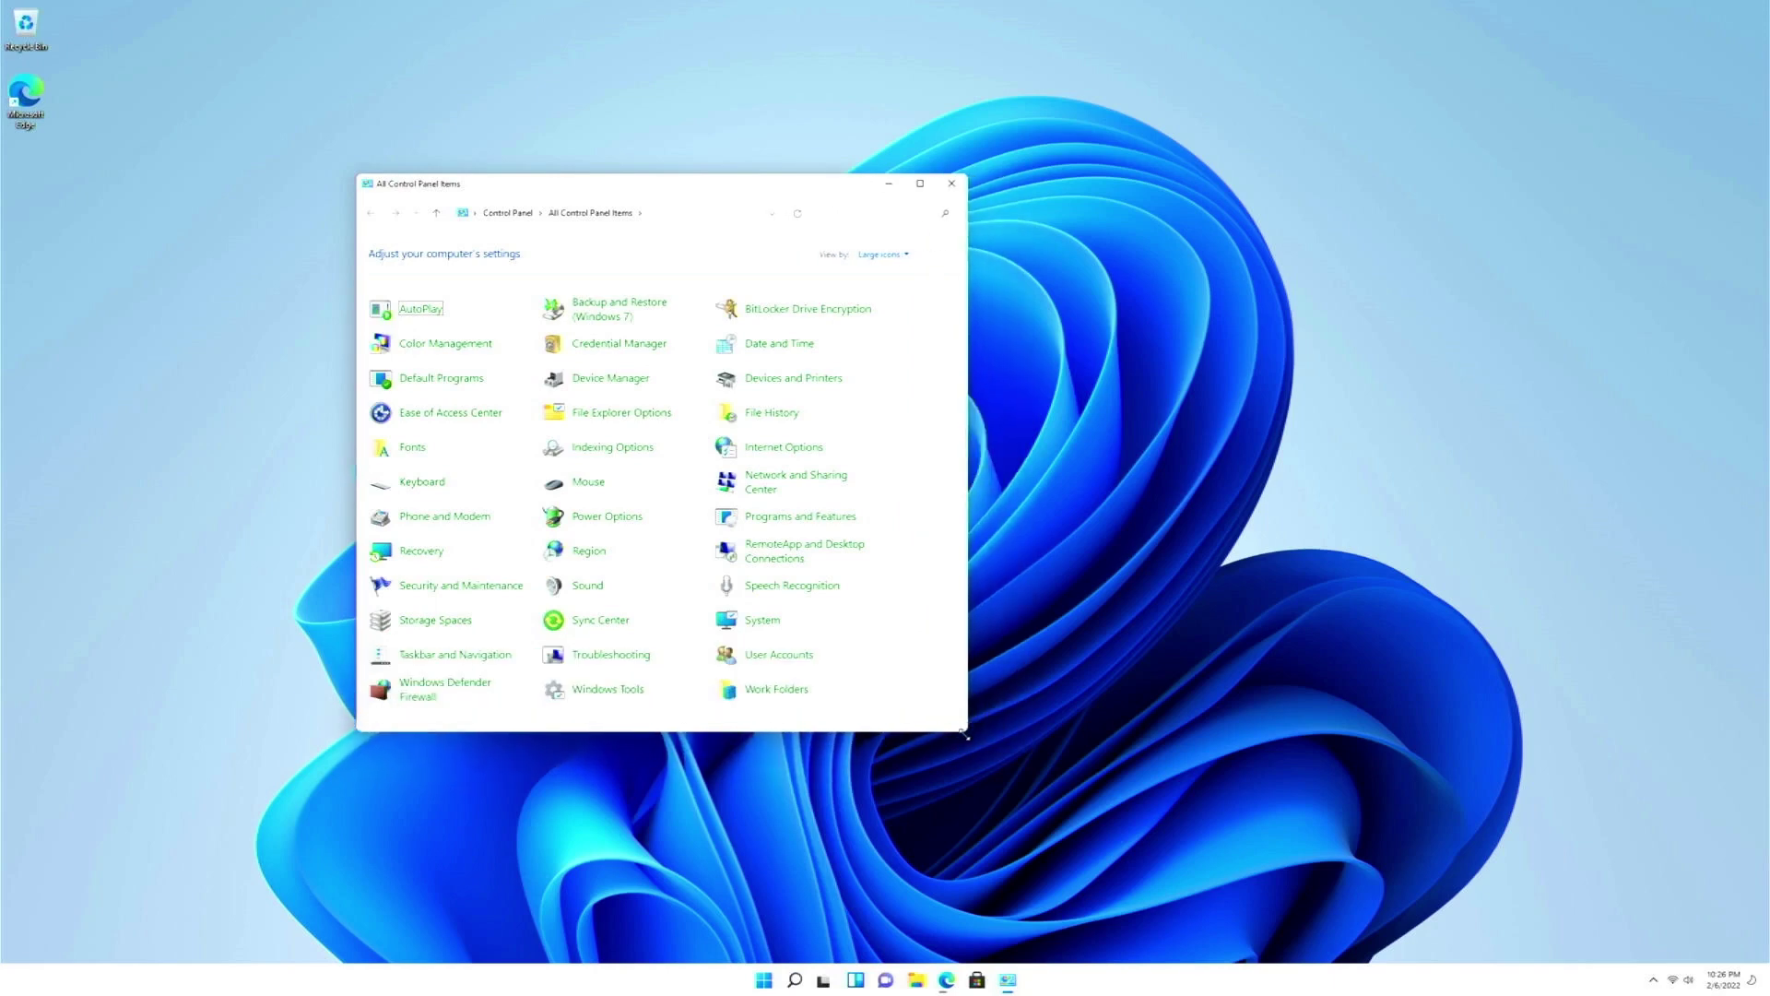
- Confirm Windows 11 Pro is Active under System > Product key and activation, then close both windows
click(767, 620)
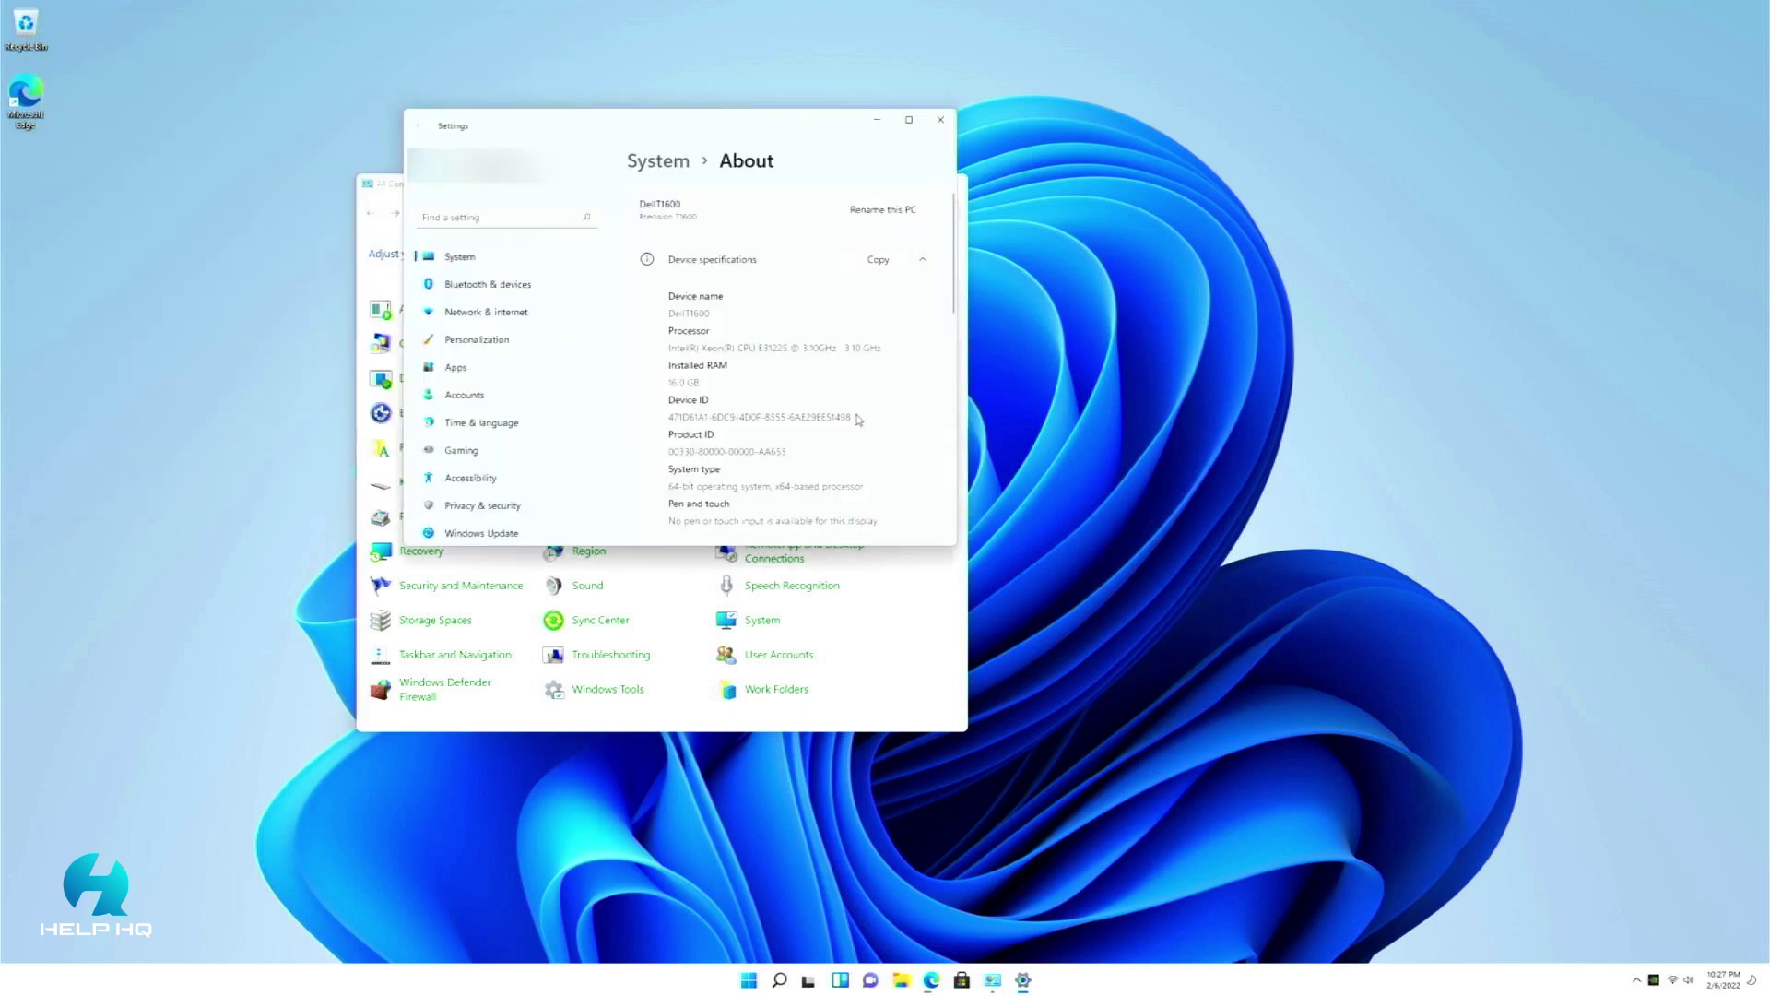
scroll(857, 419, down, 5)
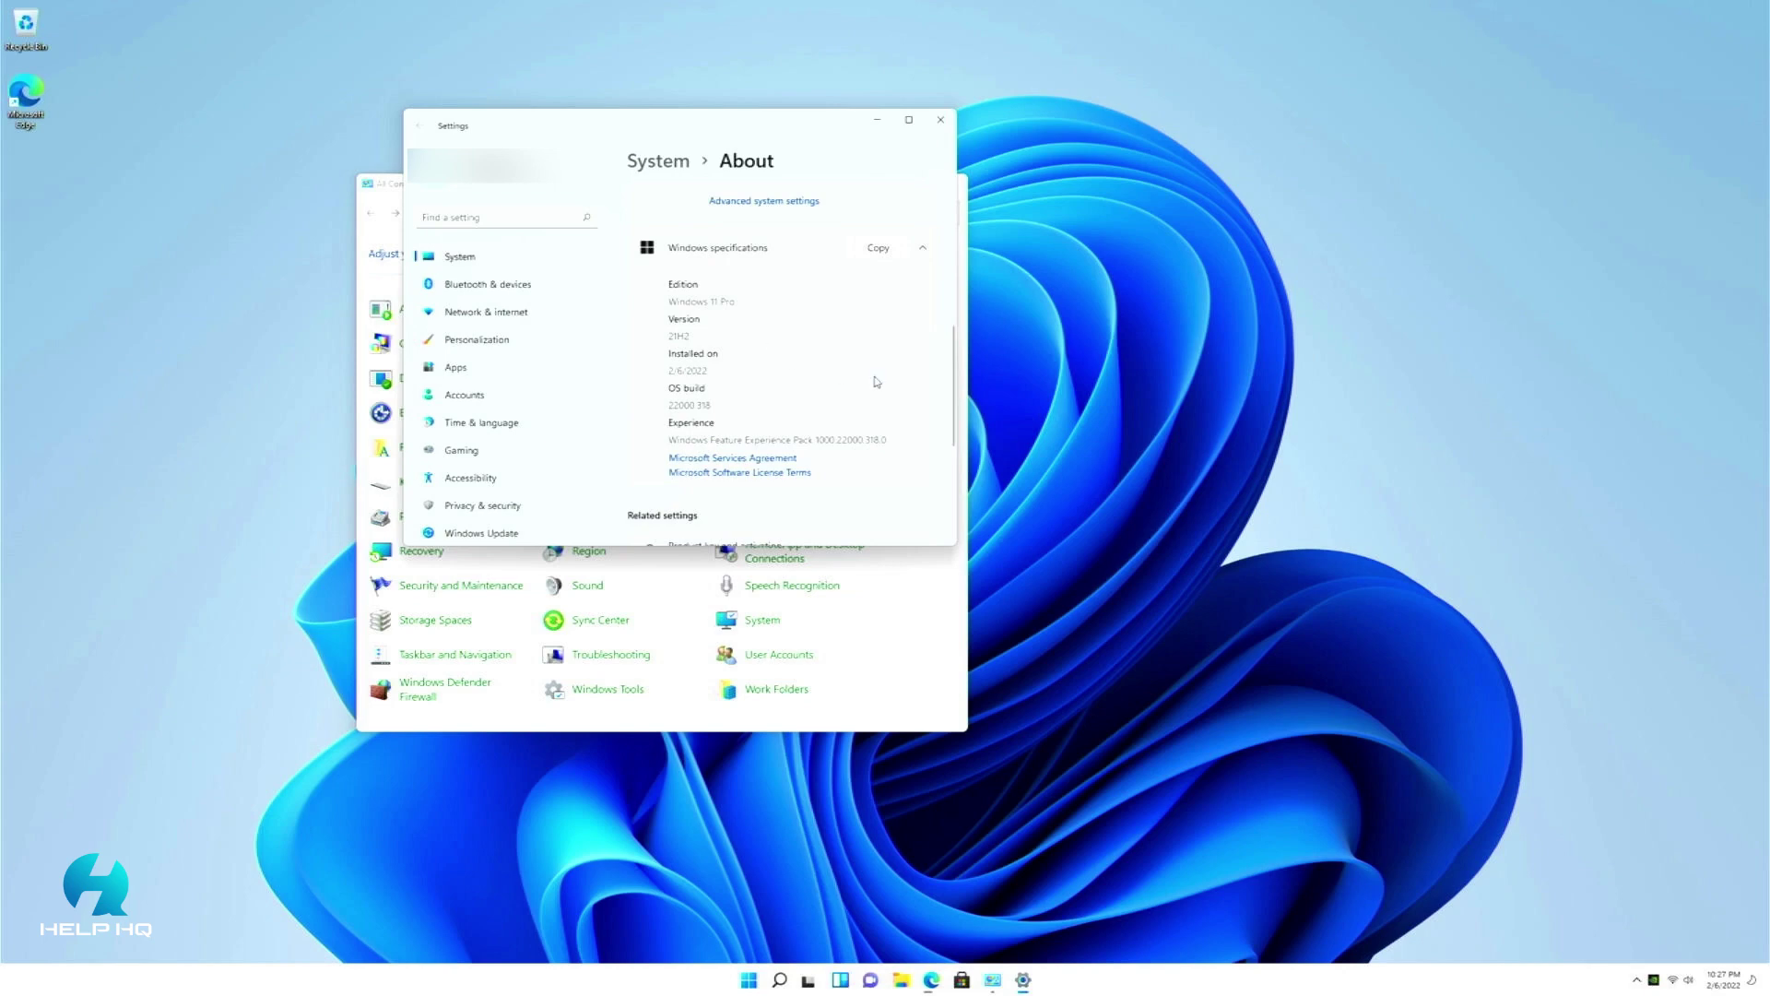
scroll(833, 369, down, 3)
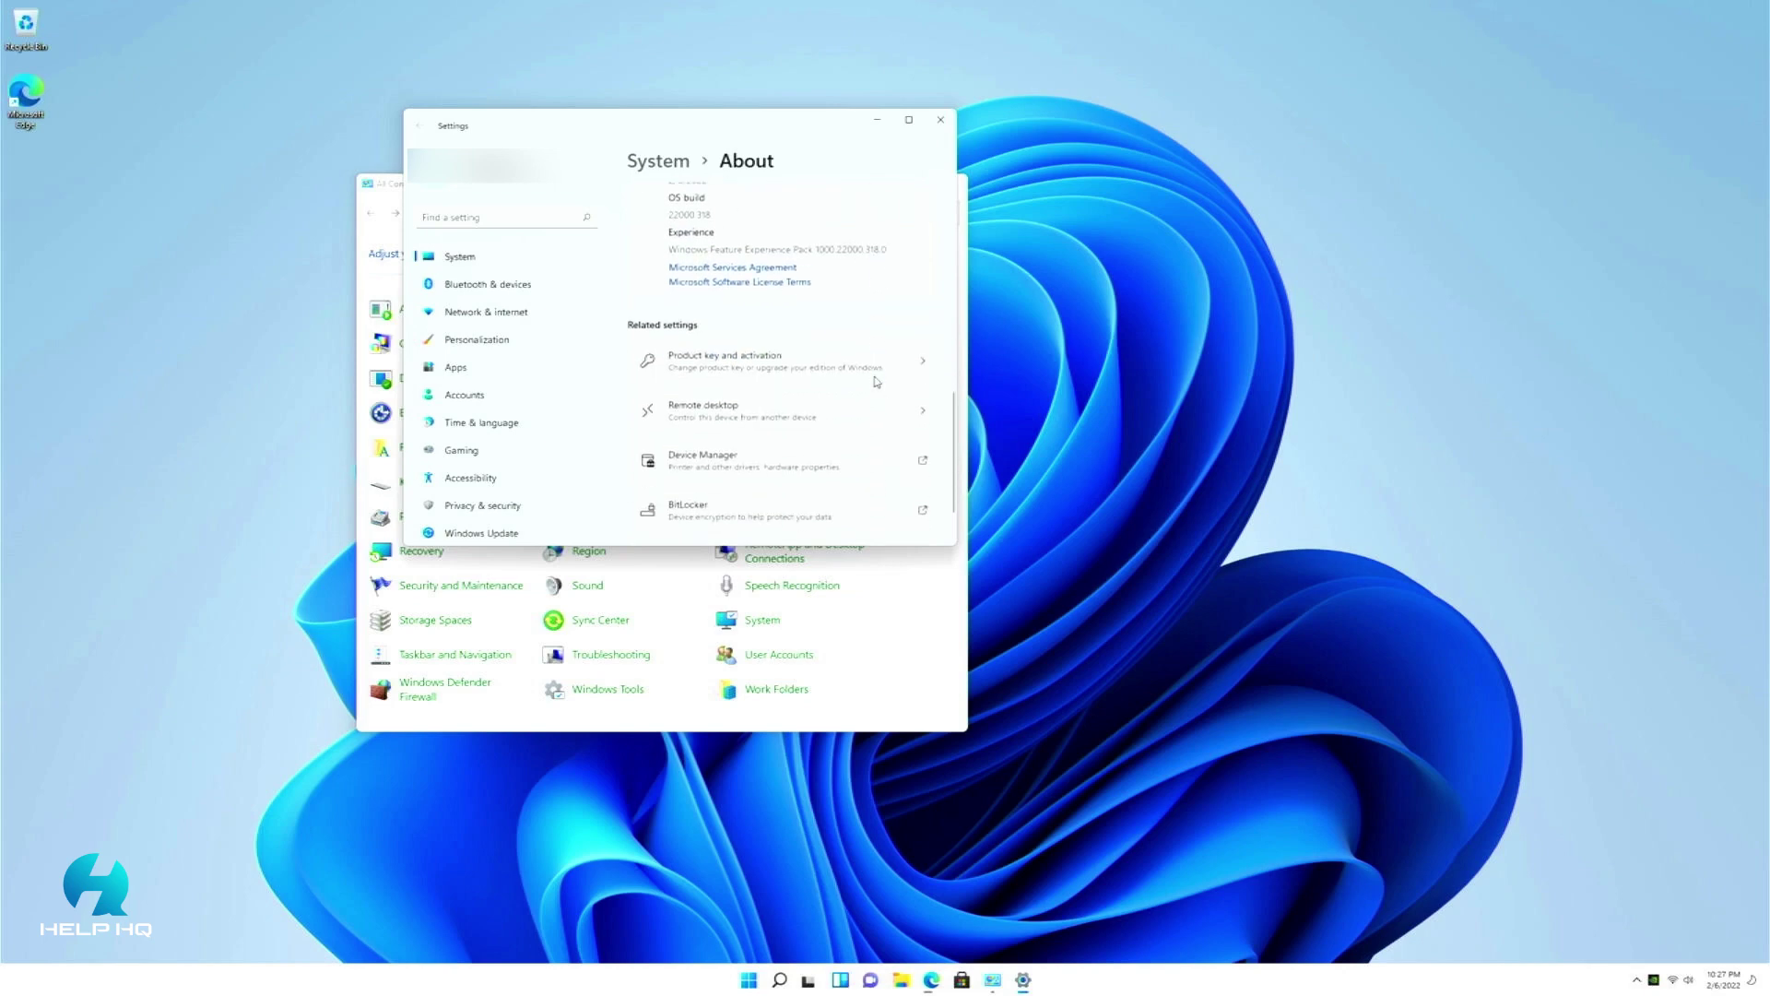
click(842, 337)
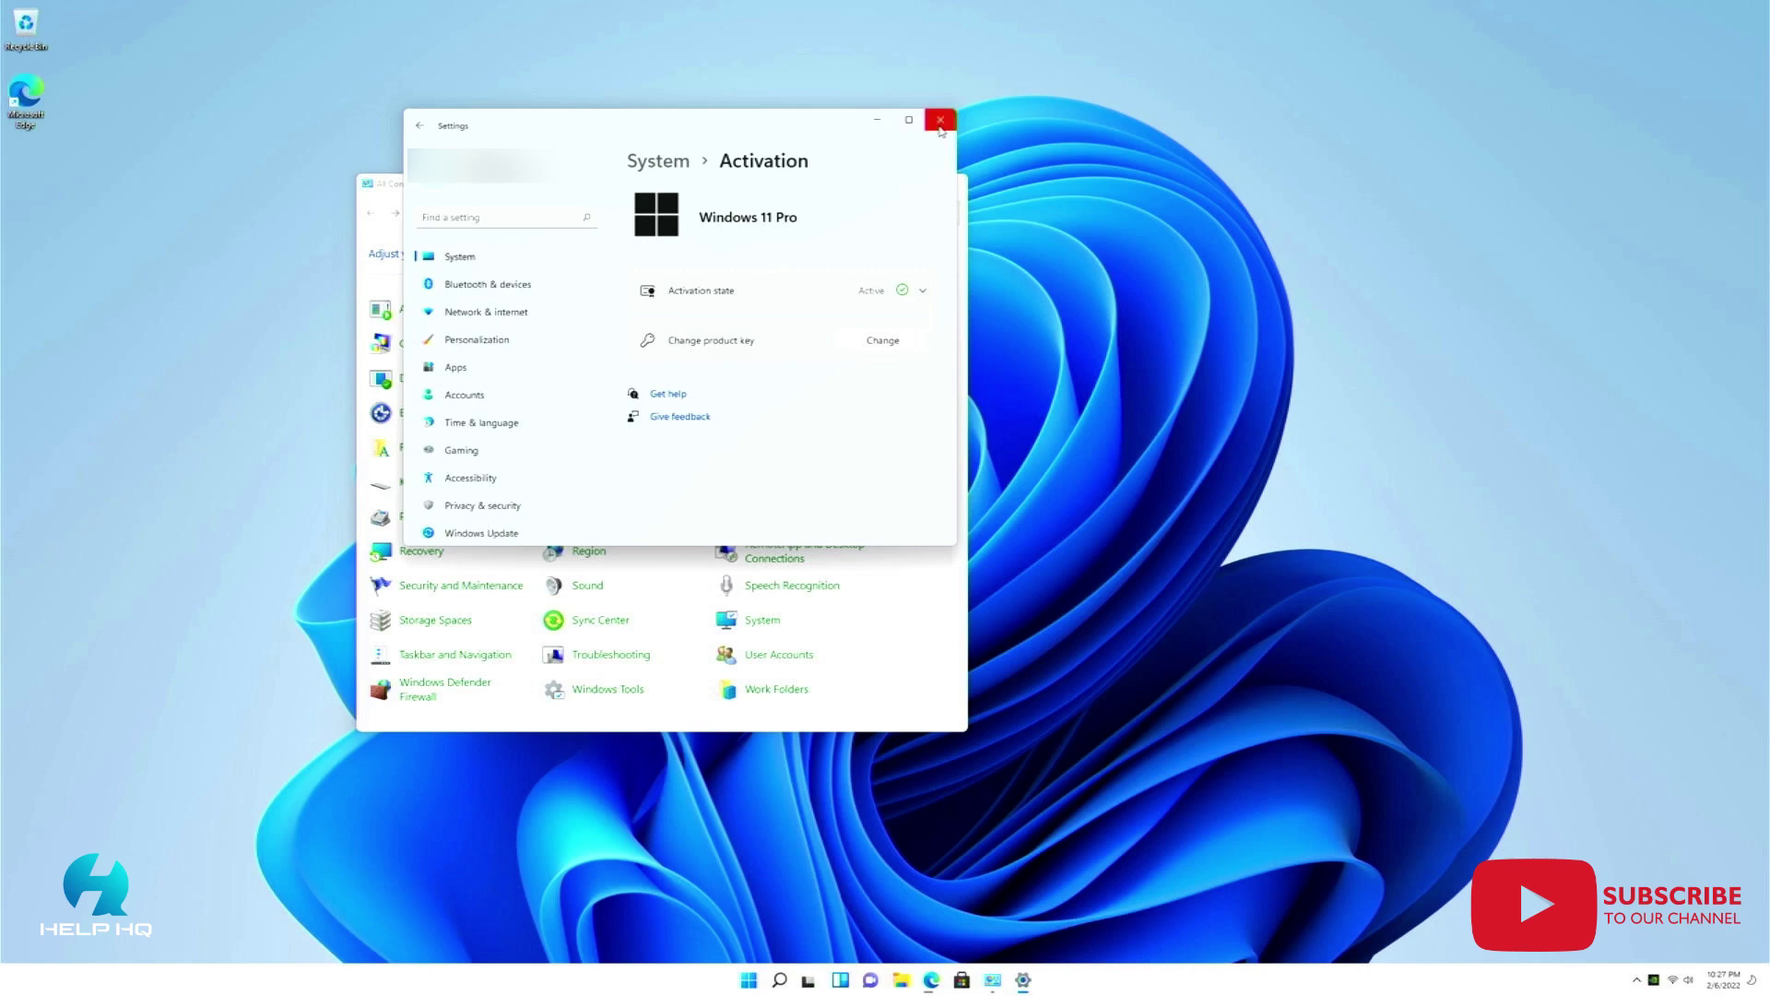
click(941, 121)
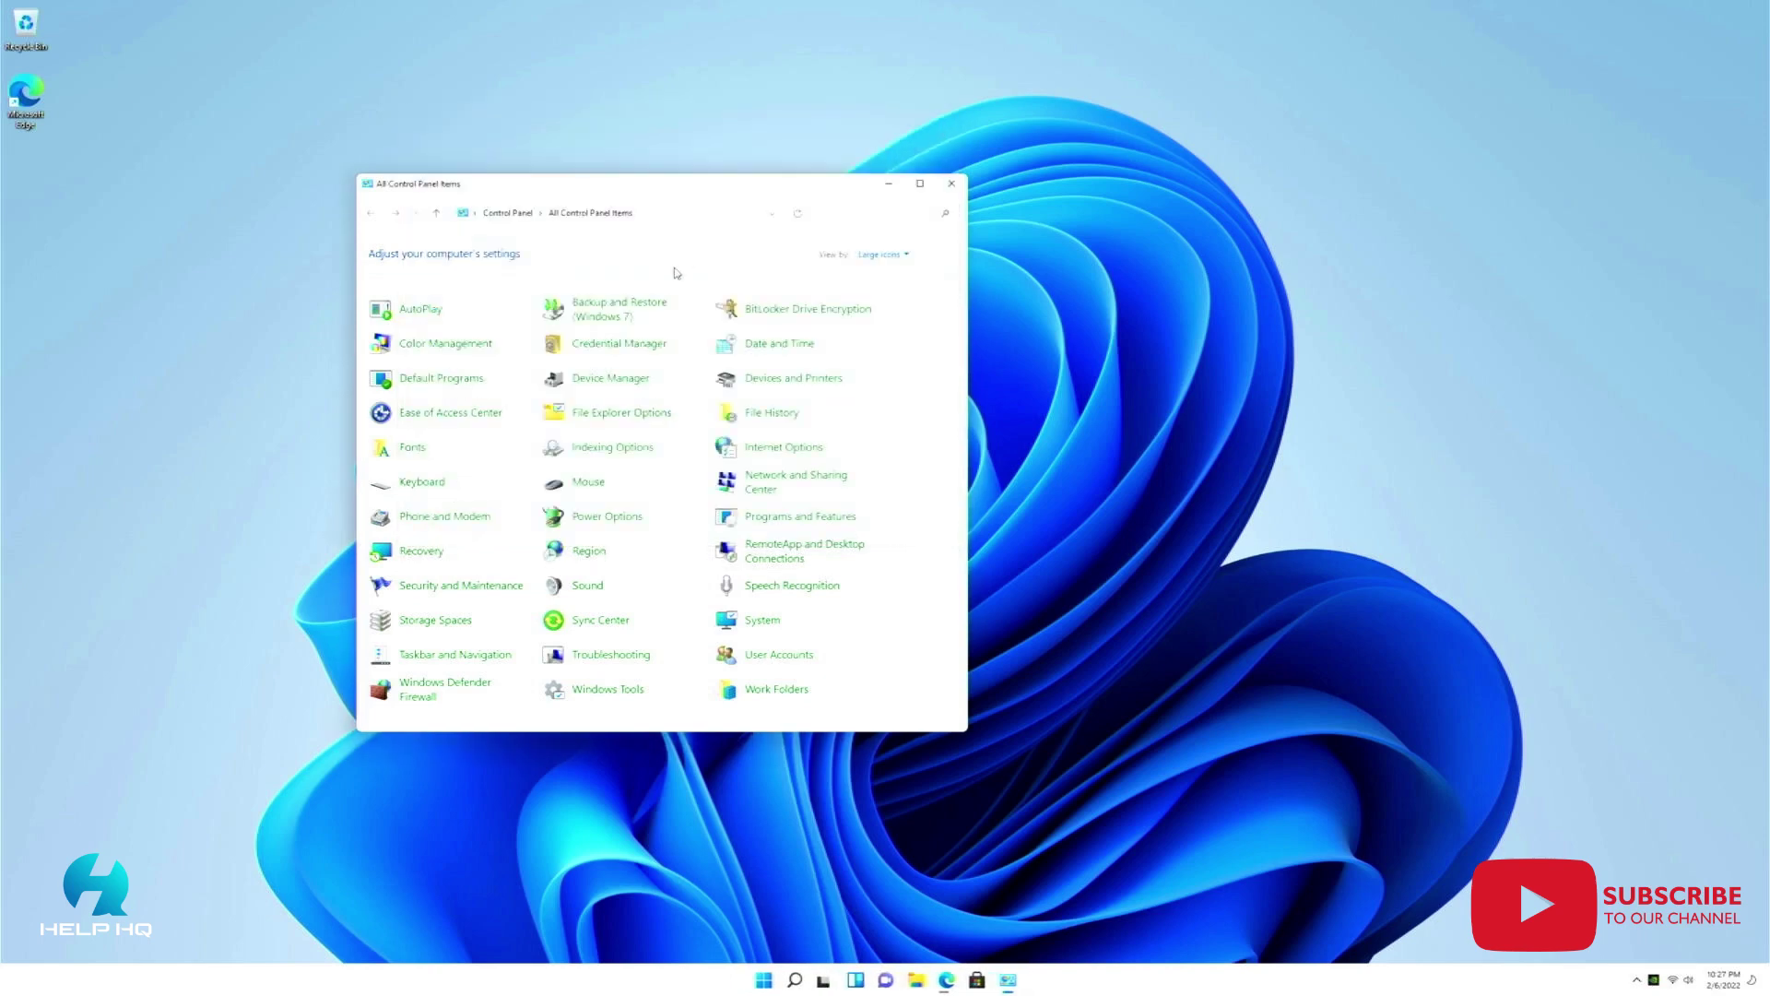
click(952, 181)
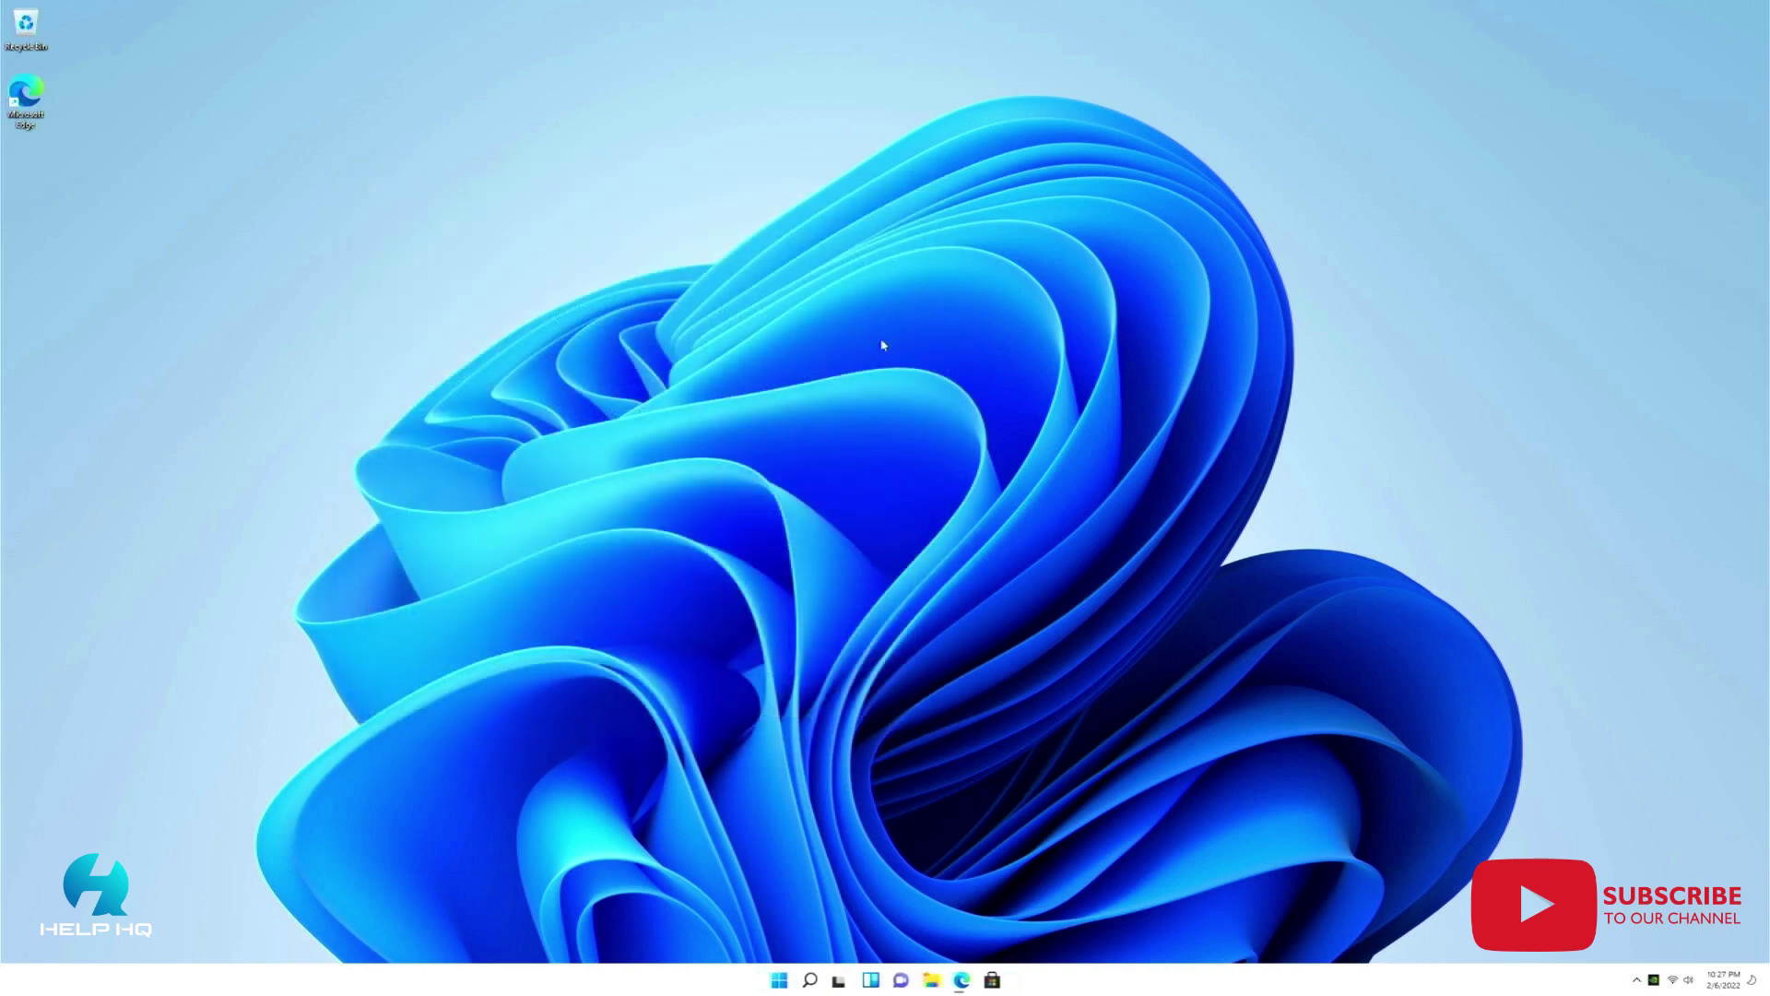